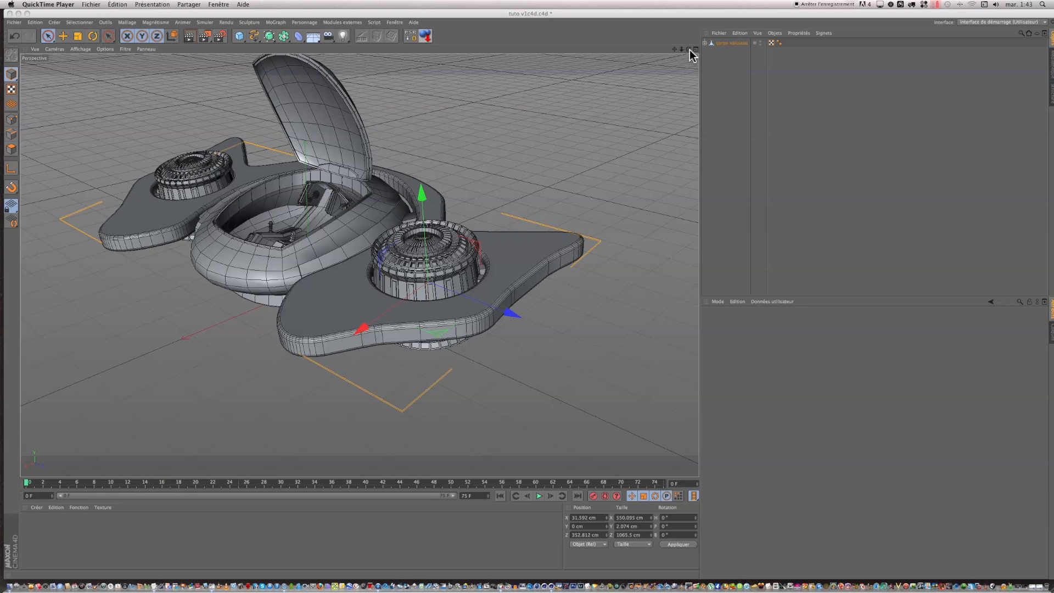
# Step: Activate the corps vaisseau object for polygon editing with the Live Selection tool
pyautogui.moveTo(691, 50)
pyautogui.mouseDown()
pyautogui.moveTo(707, 33)
pyautogui.moveTo(700, 63)
pyautogui.moveTo(658, 38)
pyautogui.moveTo(707, 61)
pyautogui.mouseUp()
pyautogui.scroll(7, 249, 169)
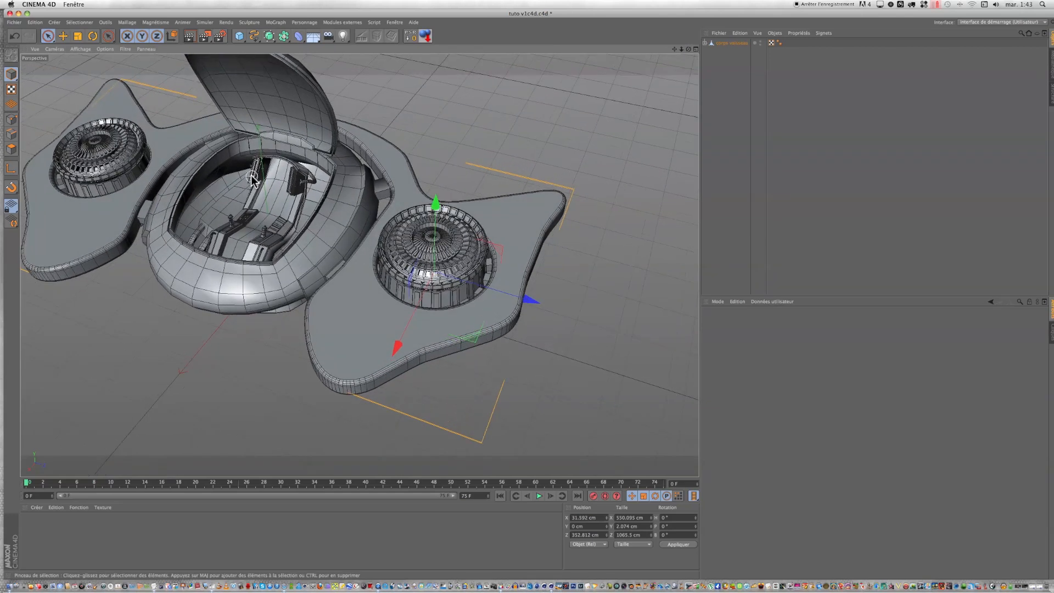
pyautogui.click(706, 43)
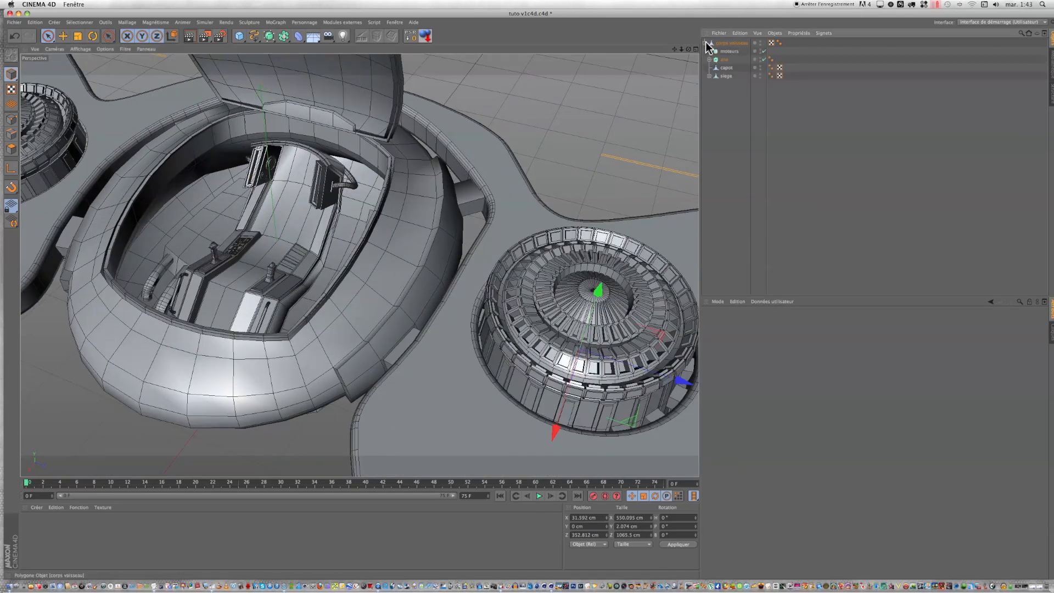
pyautogui.click(728, 60)
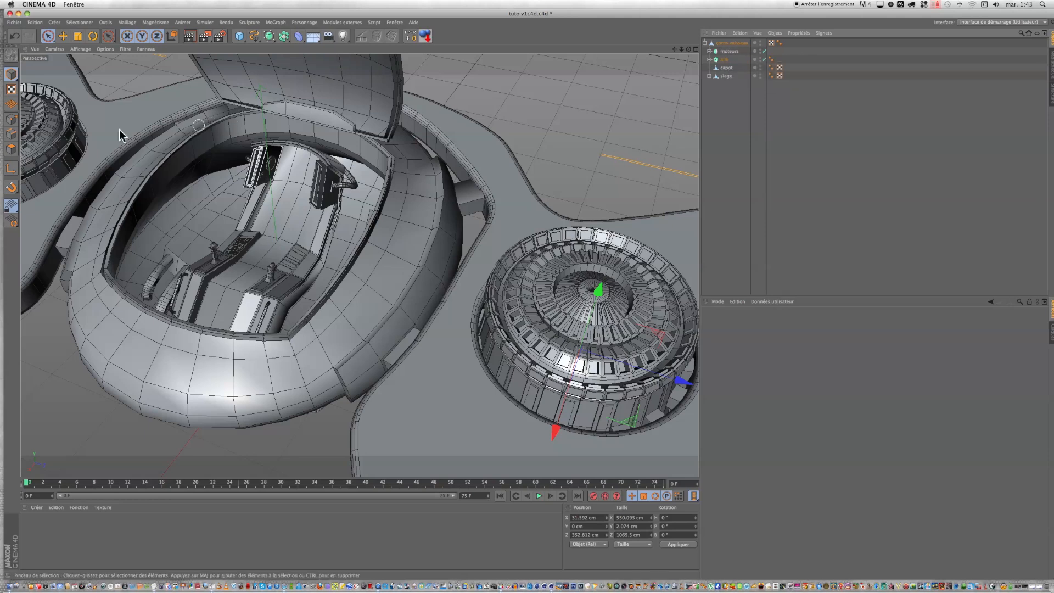
pyautogui.click(12, 150)
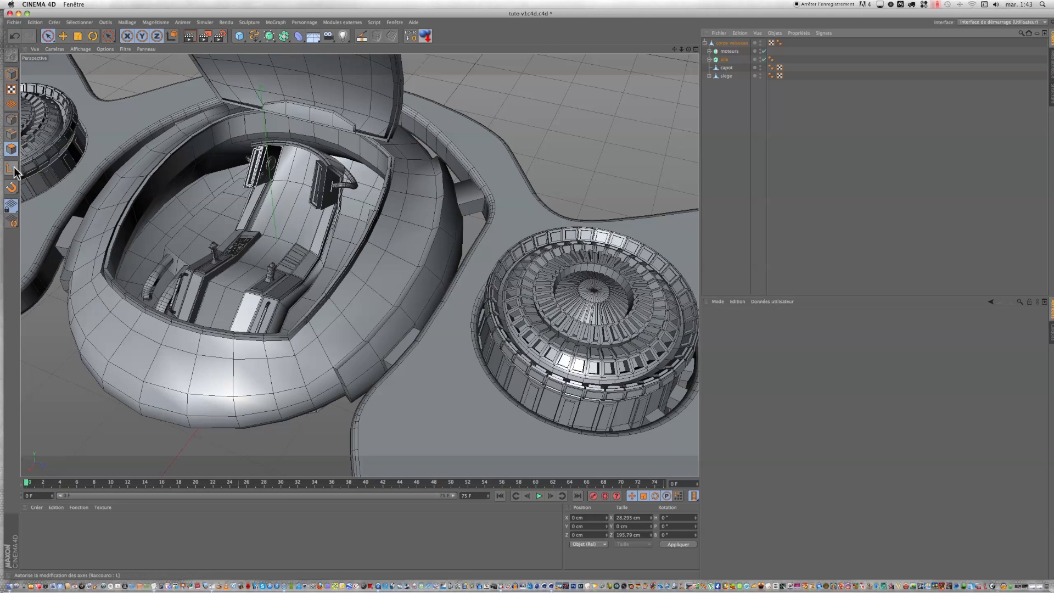
pyautogui.click(48, 36)
pyautogui.click(103, 52)
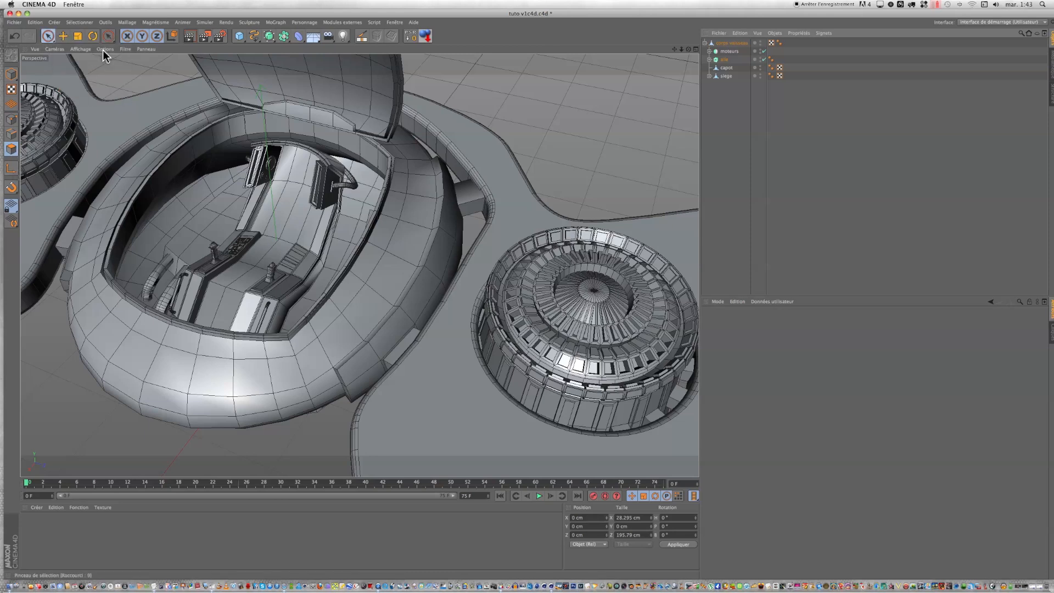
pyautogui.moveTo(674, 50); pyautogui.dragTo(770, 49)
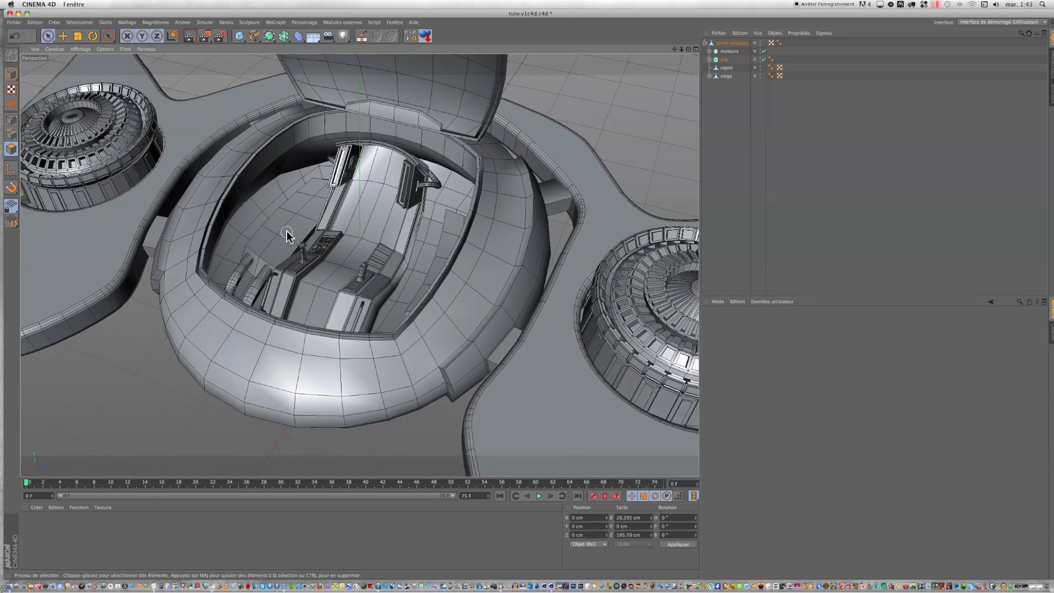
pyautogui.scroll(3, 287, 231)
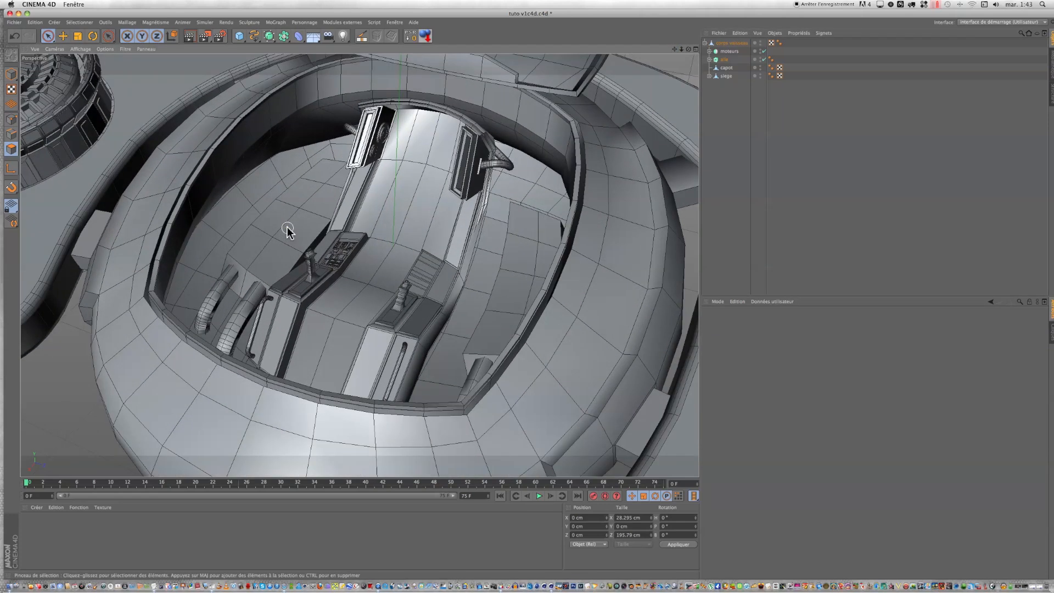
pyautogui.click(705, 43)
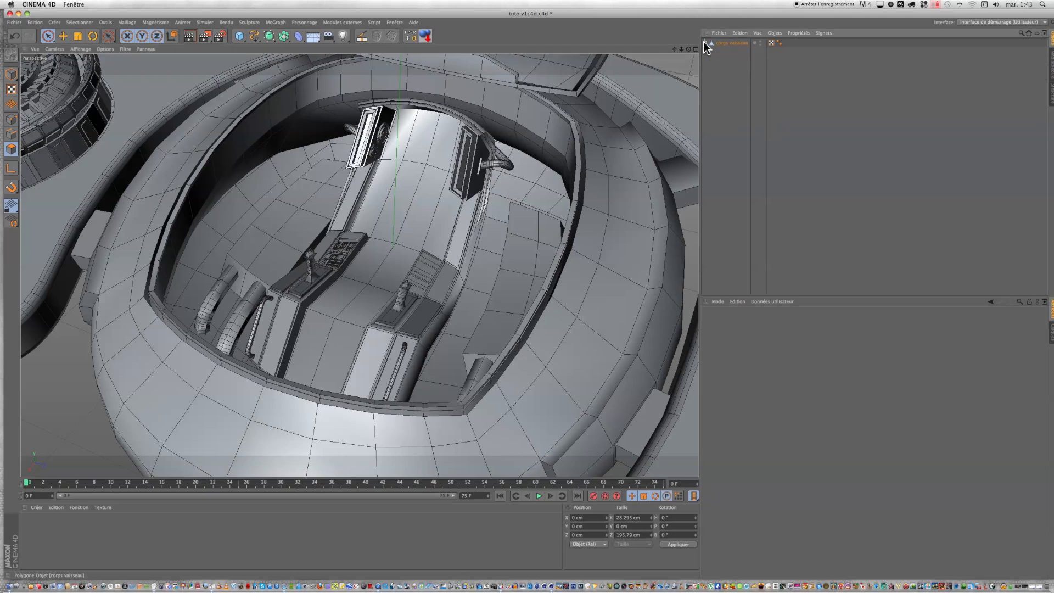
pyautogui.click(723, 44)
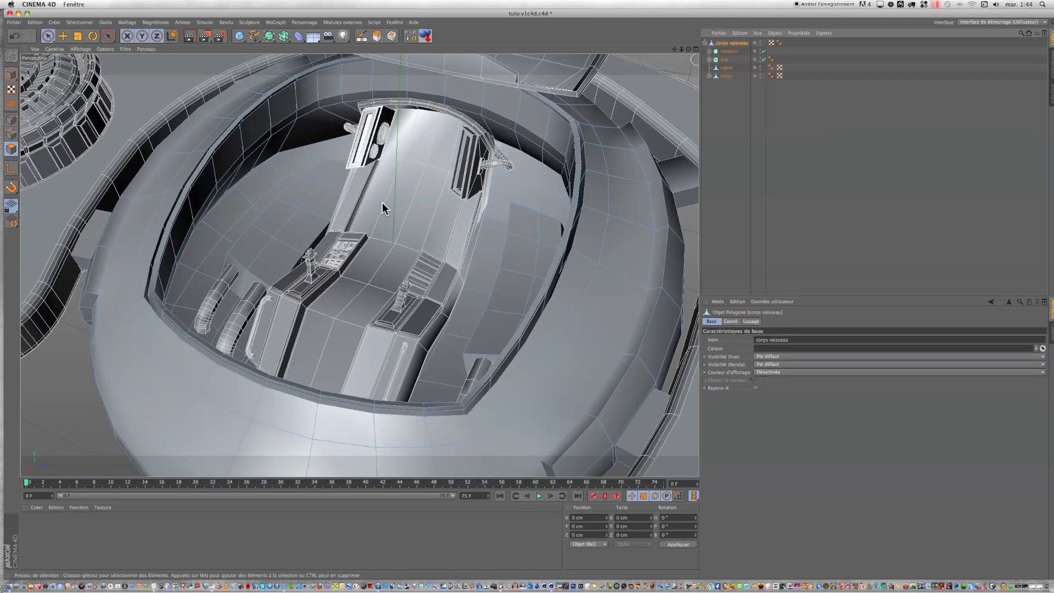
# Step: Select four cockpit floor polygons on each side of the seat and inset both groups slightly with Extrude Inner
pyautogui.click(274, 240)
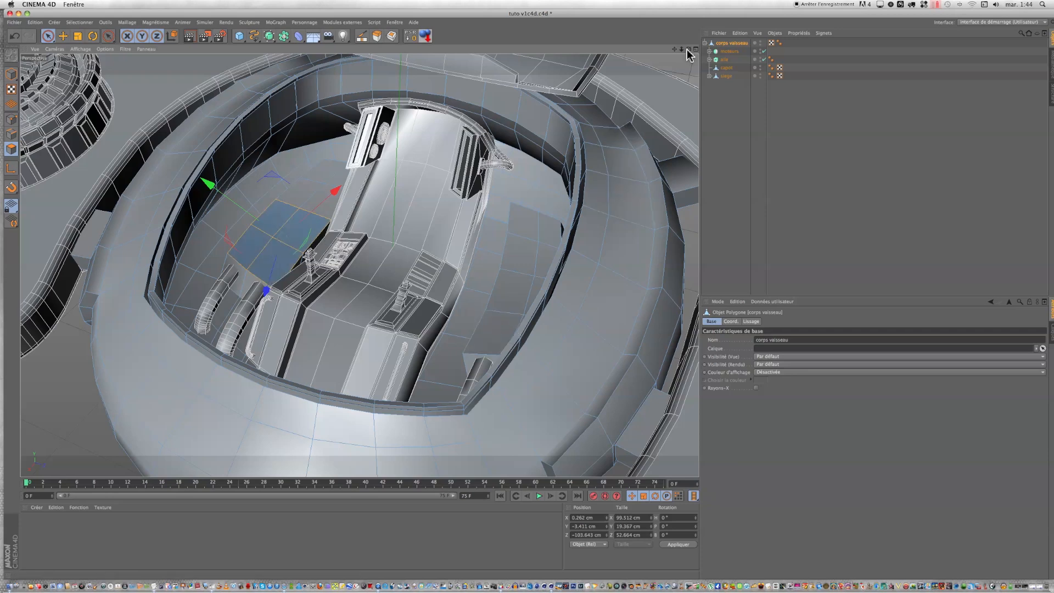
pyautogui.moveTo(687, 49); pyautogui.dragTo(526, 293)
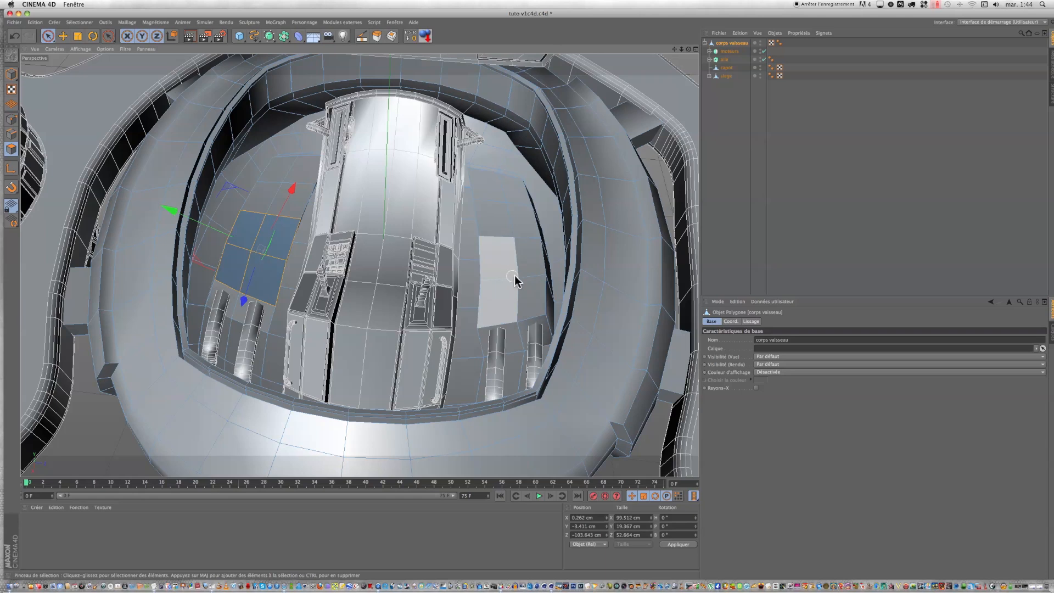
pyautogui.keyDown('shift'); pyautogui.click(515, 280); pyautogui.keyUp('shift')
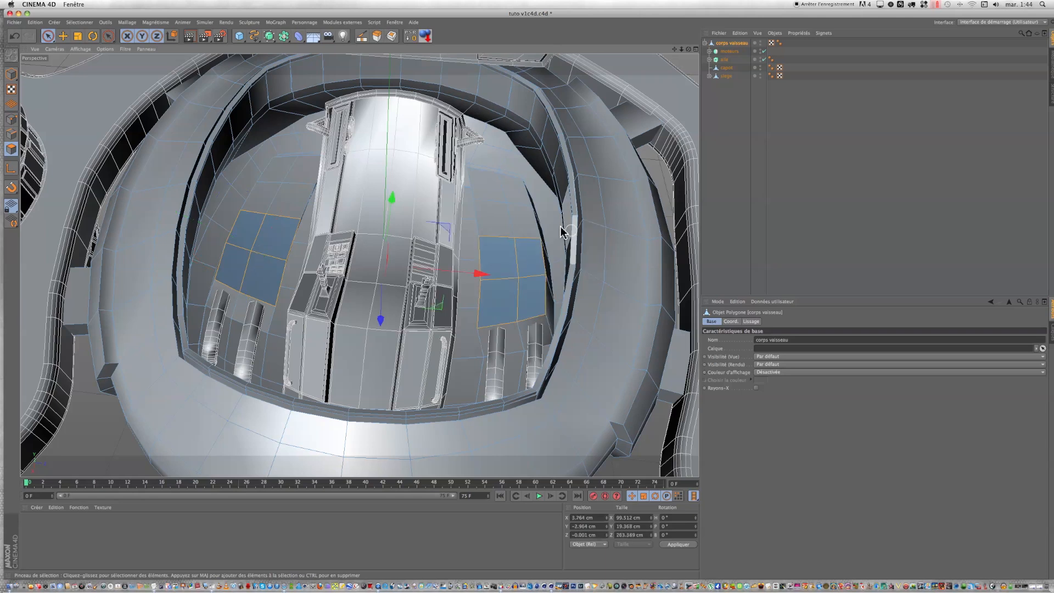
pyautogui.click(392, 36)
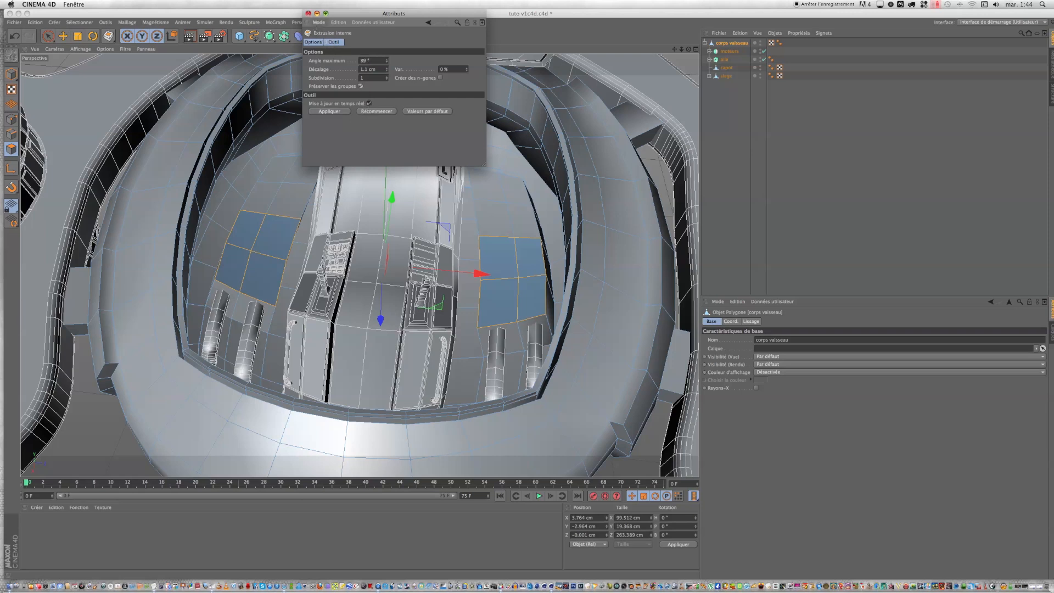
pyautogui.click(308, 14)
pyautogui.moveTo(534, 295); pyautogui.dragTo(527, 294)
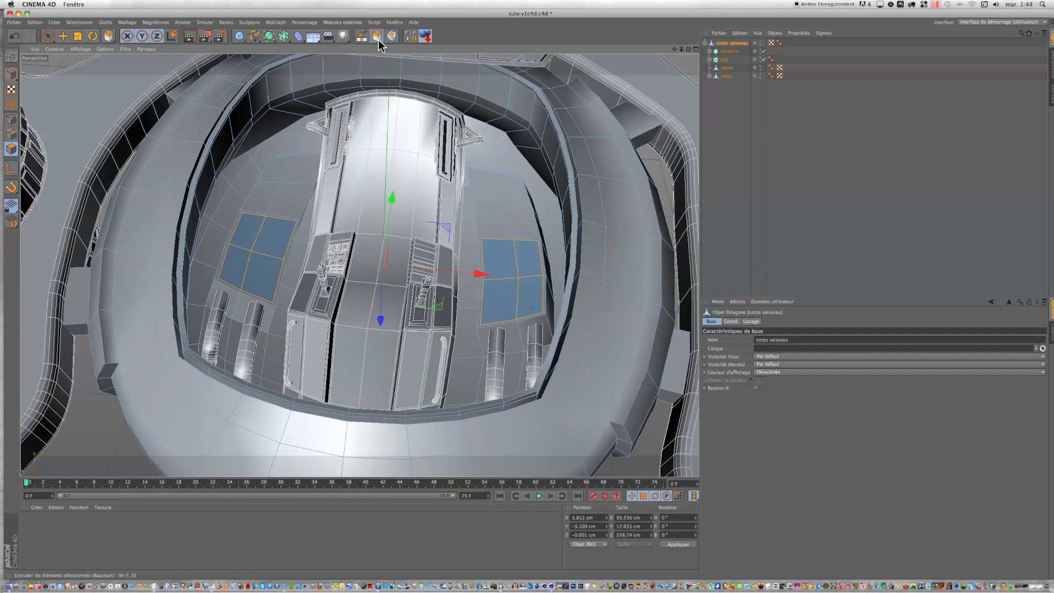
# Step: Extrude the inset floor polygons downward in two successive stages to form a recess on each side of the seat
pyautogui.click(378, 38)
pyautogui.click(364, 119)
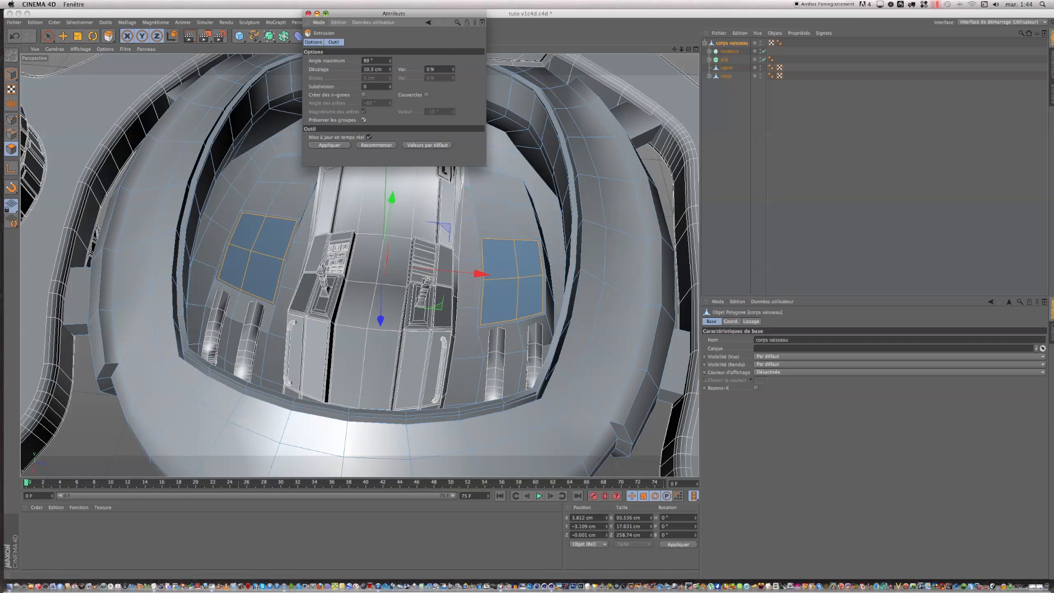
pyautogui.click(308, 13)
pyautogui.moveTo(306, 71)
pyautogui.mouseDown()
pyautogui.moveTo(275, 72)
pyautogui.moveTo(305, 68)
pyautogui.mouseUp()
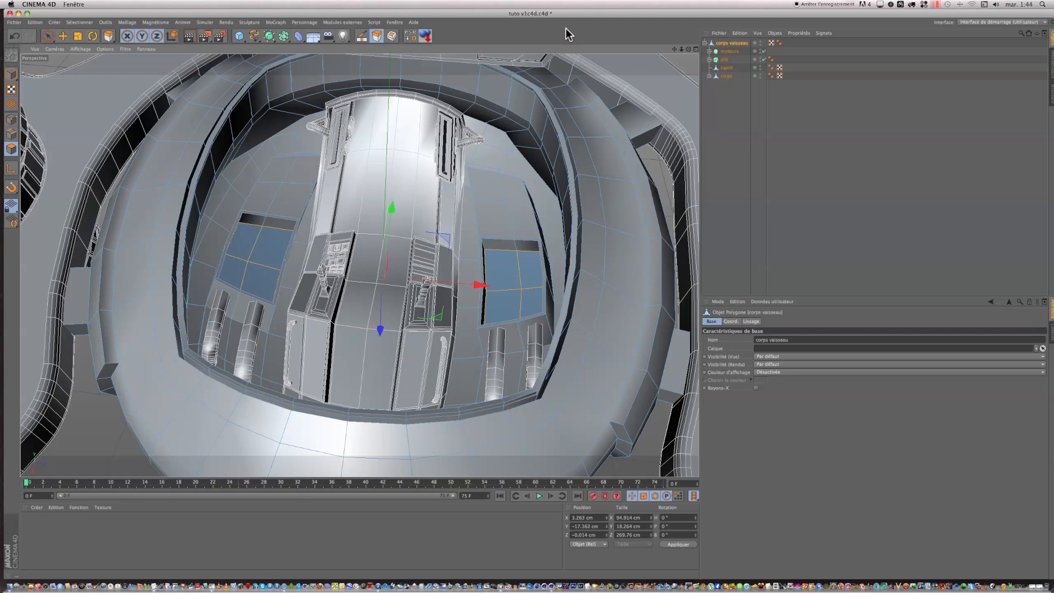
pyautogui.moveTo(689, 49)
pyautogui.mouseDown()
pyautogui.moveTo(691, 3)
pyautogui.moveTo(697, 66)
pyautogui.mouseUp()
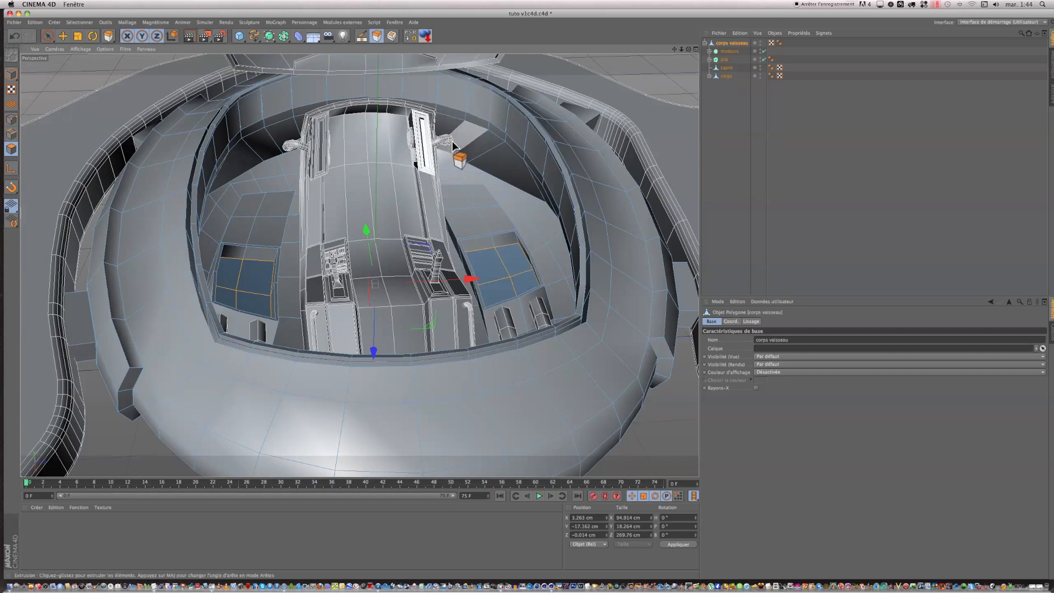
pyautogui.moveTo(458, 147); pyautogui.dragTo(442, 147)
pyautogui.moveTo(688, 50)
pyautogui.mouseDown()
pyautogui.moveTo(681, 11)
pyautogui.moveTo(662, 11)
pyautogui.moveTo(651, 50)
pyautogui.moveTo(648, 34)
pyautogui.moveTo(673, 47)
pyautogui.mouseUp()
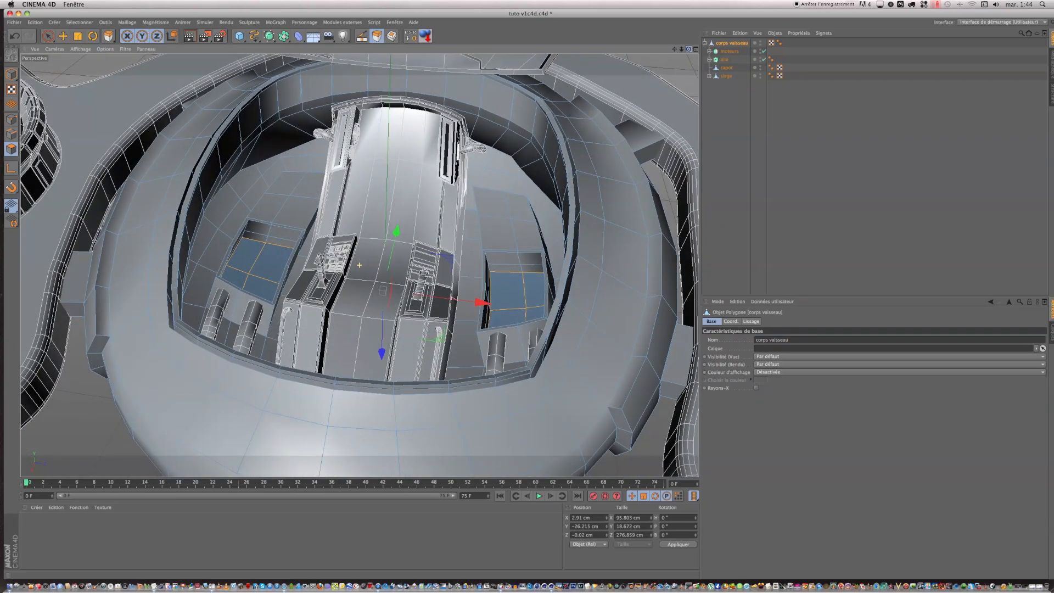
# Step: Add a cylinder primitive, set its orientation to -X, and place it over the cockpit floor left of the seat
pyautogui.scroll(4, 282, 242)
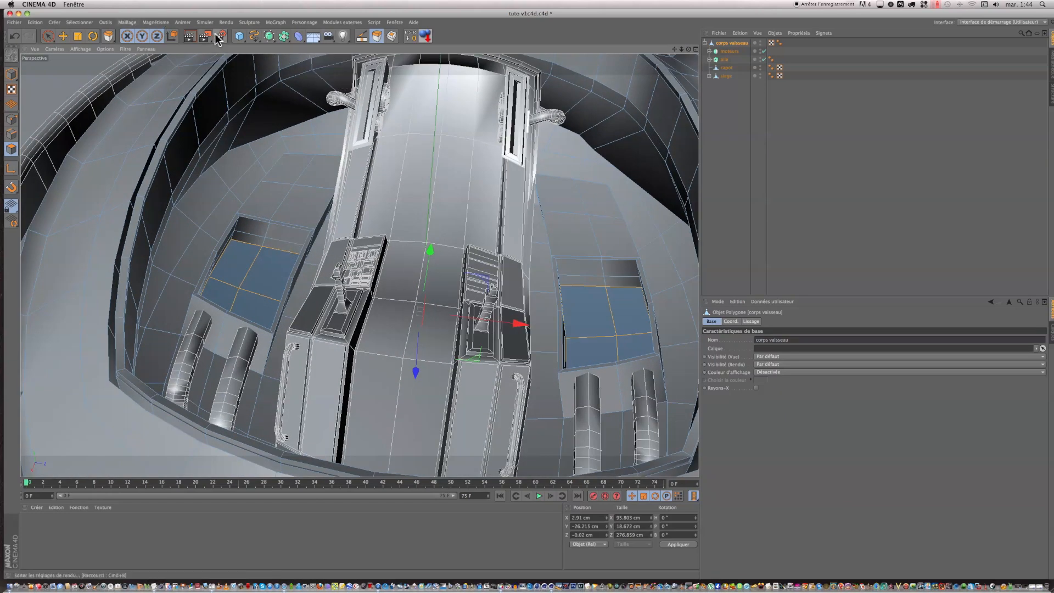
pyautogui.click(238, 37)
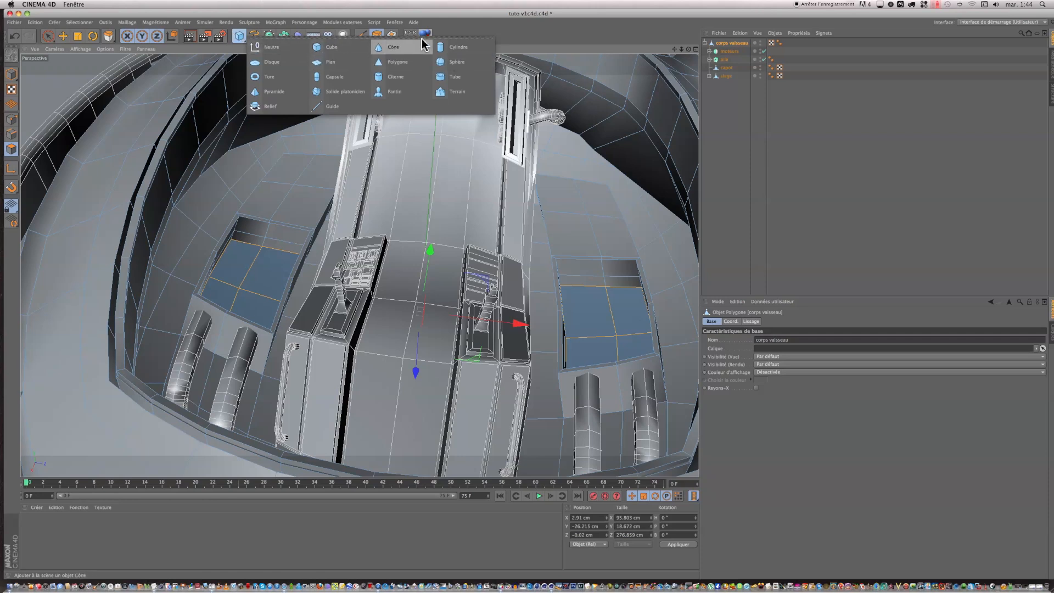
pyautogui.click(439, 47)
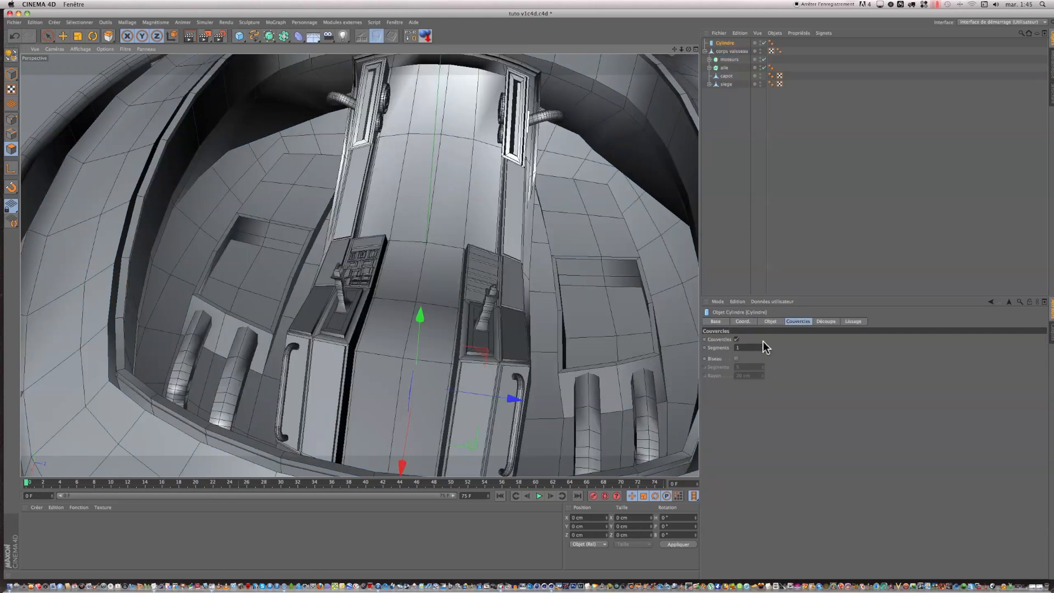
pyautogui.click(770, 321)
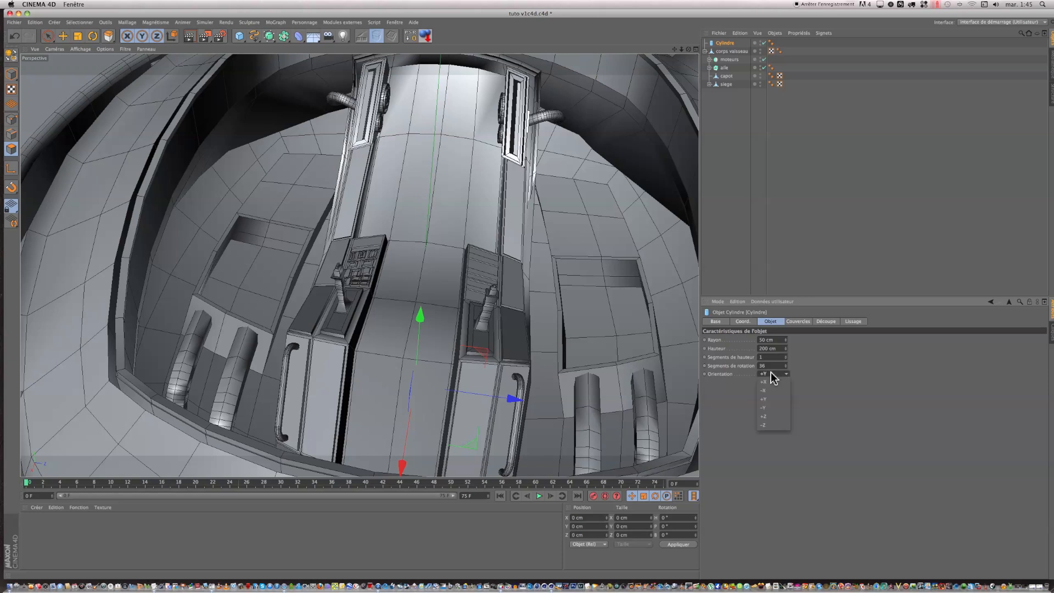
pyautogui.click(764, 417)
pyautogui.moveTo(421, 317); pyautogui.dragTo(424, 227)
pyautogui.click(772, 374)
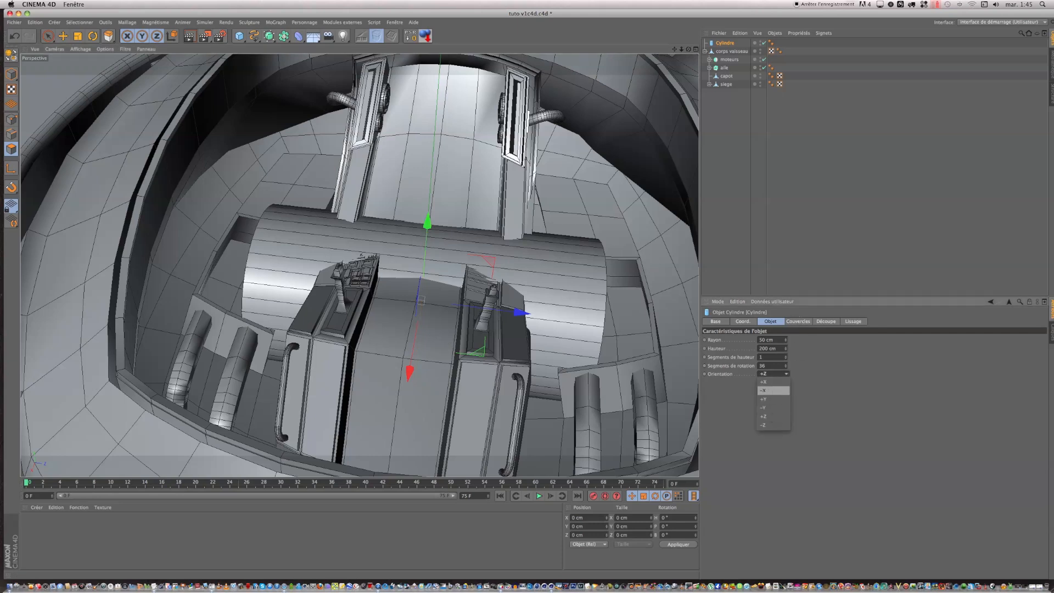
pyautogui.click(769, 390)
pyautogui.moveTo(519, 299); pyautogui.dragTo(368, 279)
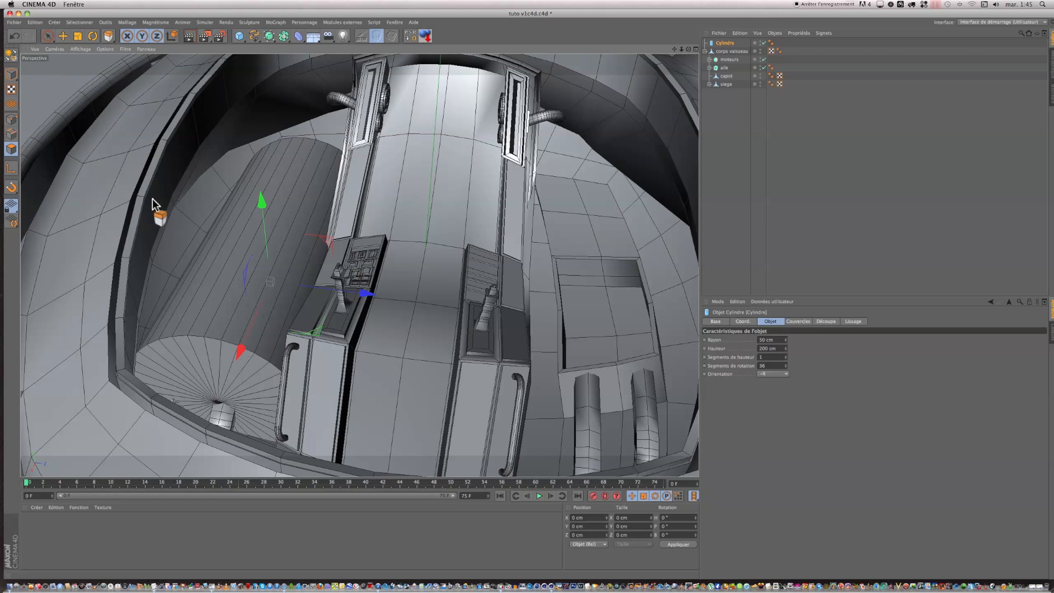
# Step: Convert the cylinder to an editable polygon object and raise it above the cockpit floor
pyautogui.click(11, 55)
pyautogui.press('d')
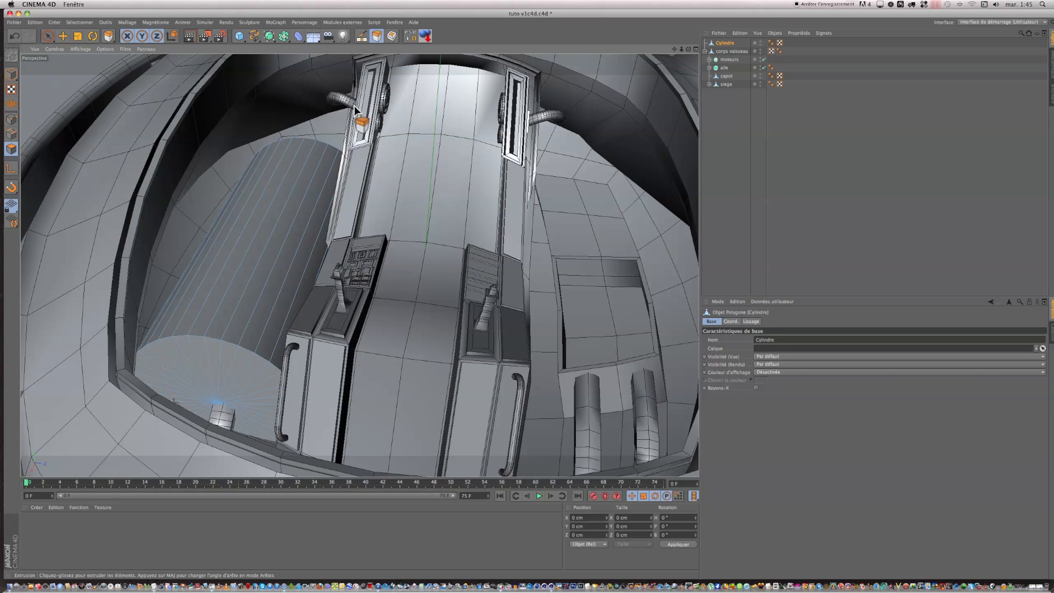
pyautogui.scroll(-5, 364, 106)
pyautogui.click(48, 35)
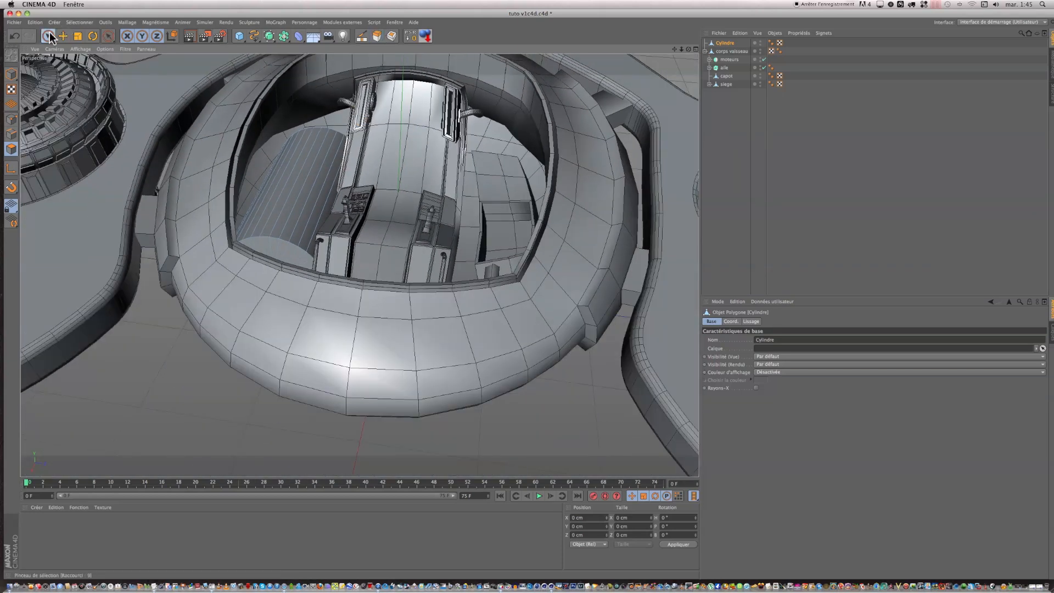
pyautogui.click(725, 43)
pyautogui.click(11, 74)
pyautogui.moveTo(296, 127); pyautogui.dragTo(292, 69)
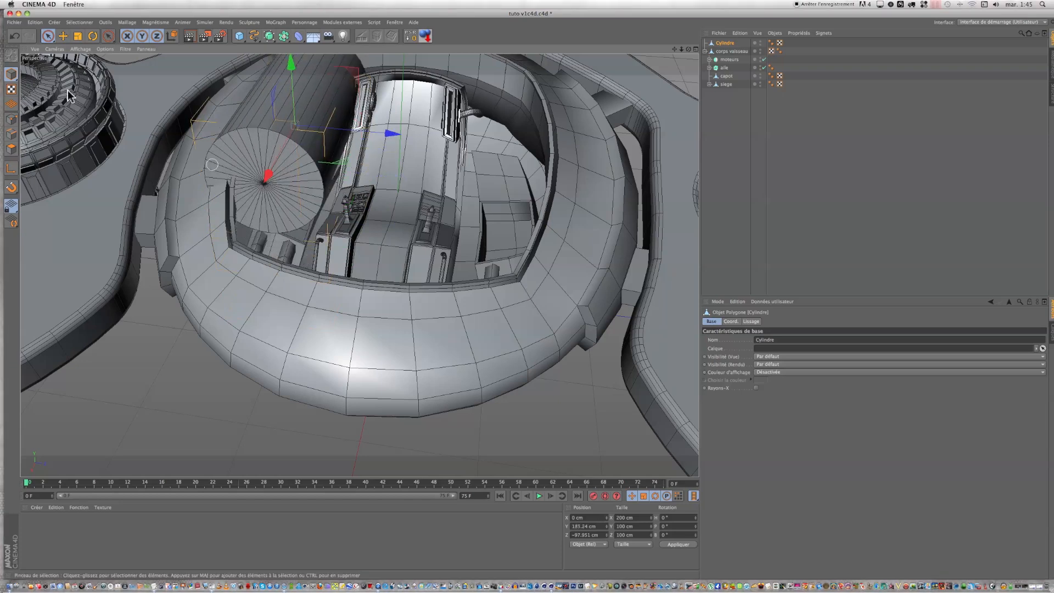
# Step: Select all polygons of the cylinder's front cap and delete them
pyautogui.click(11, 148)
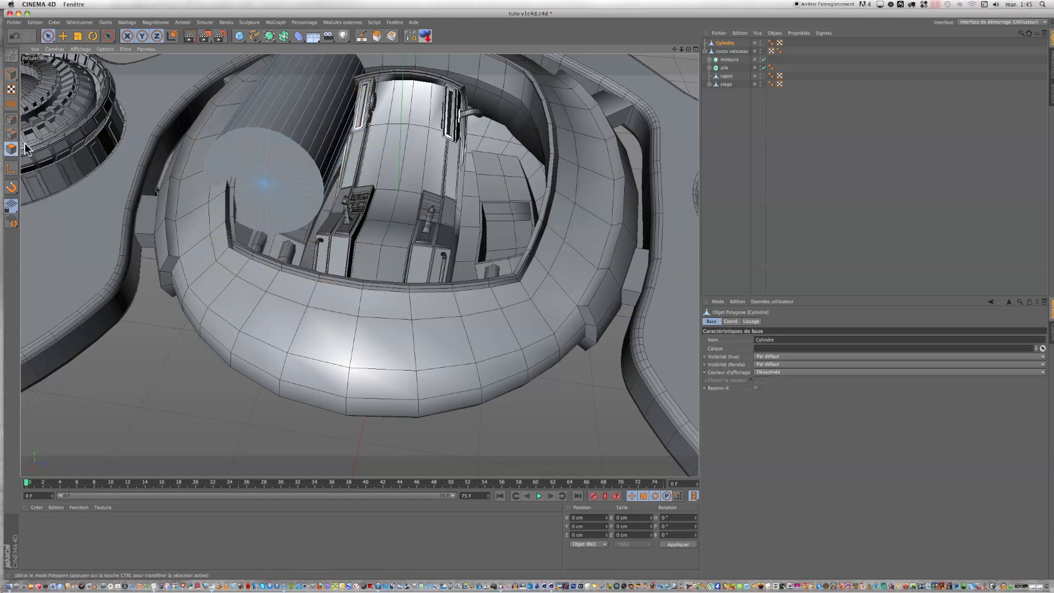
pyautogui.moveTo(48, 37); pyautogui.dragTo(72, 44)
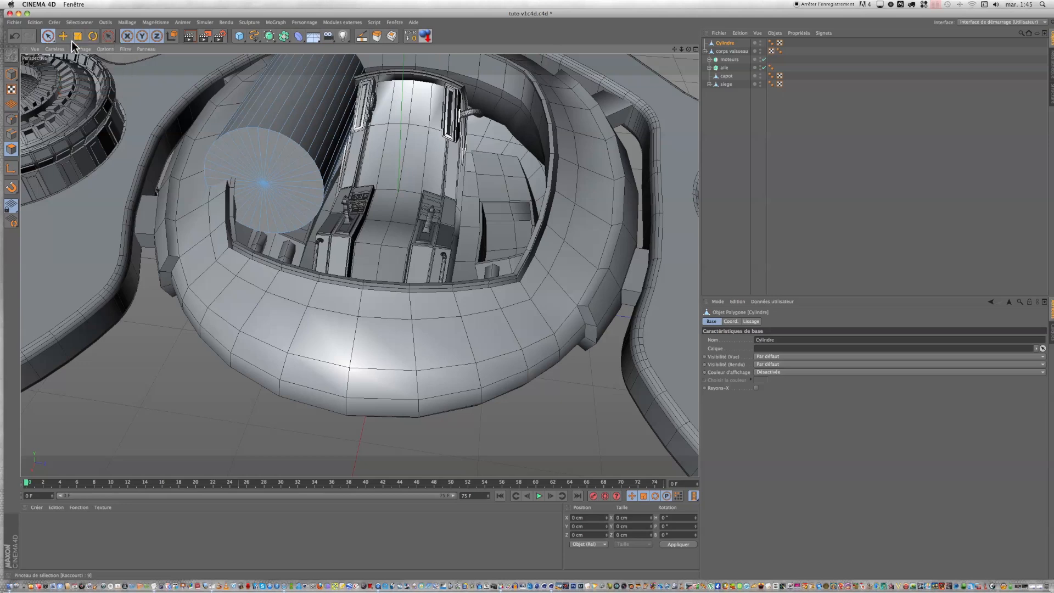
pyautogui.click(264, 186)
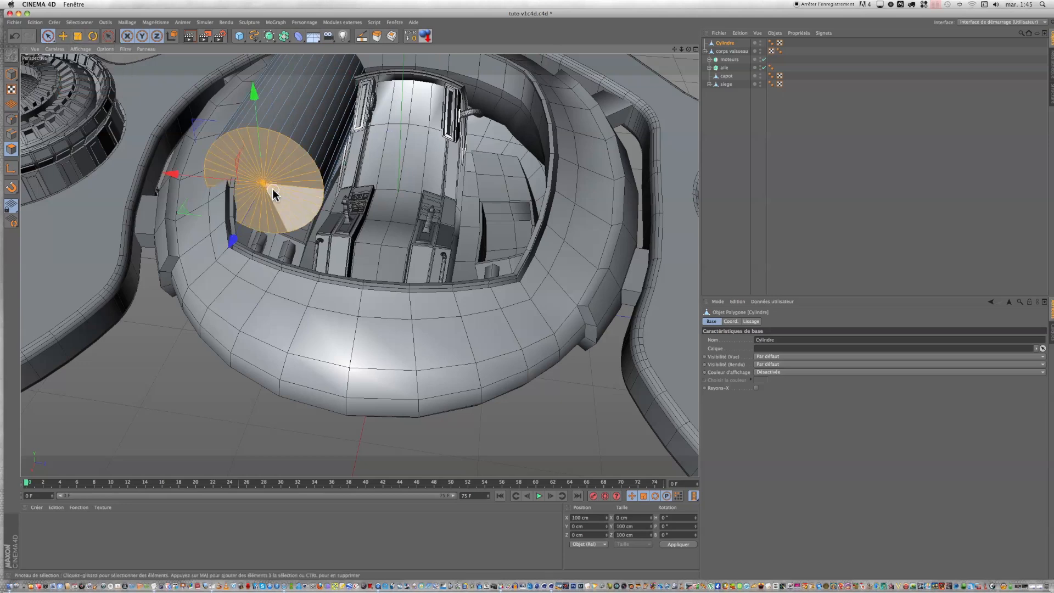
pyautogui.press('Delete')
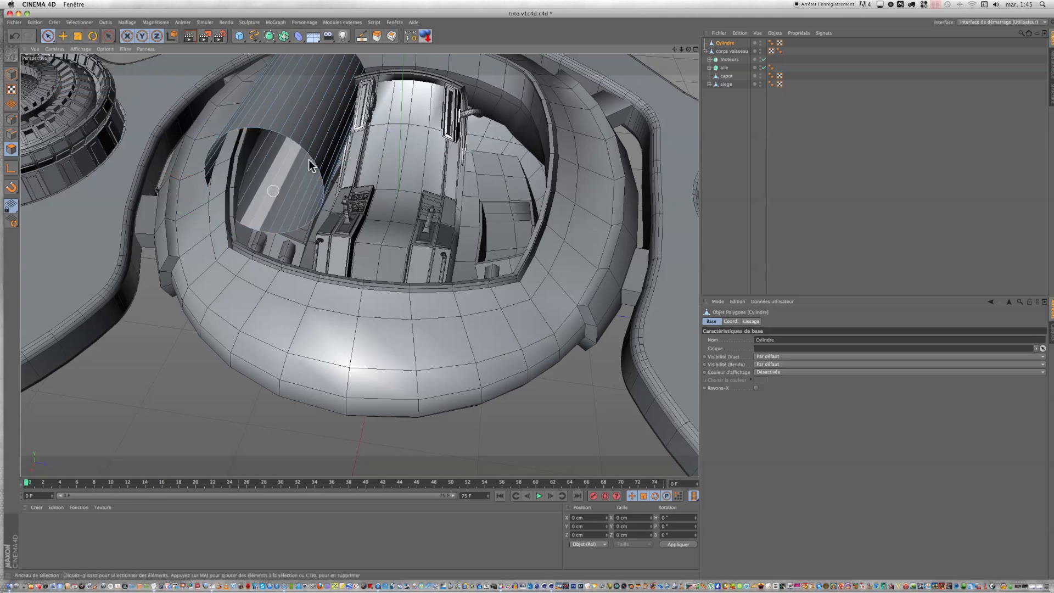
# Step: Select all of the cylinder's points with a rectangle selection and run Optimize on them
pyautogui.click(11, 119)
pyautogui.click(48, 38)
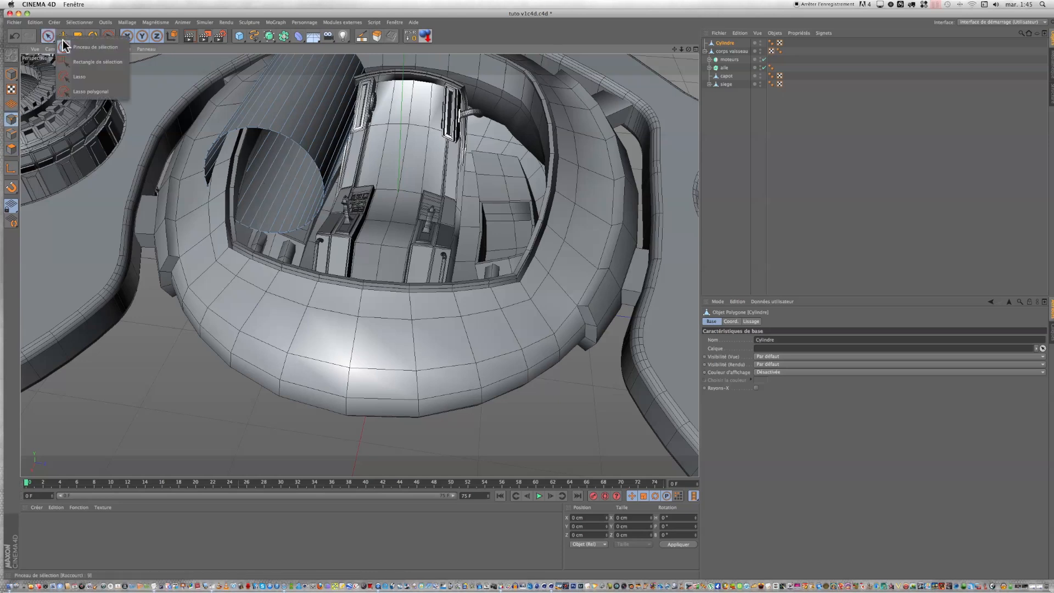
pyautogui.click(97, 62)
pyautogui.moveTo(172, 100); pyautogui.dragTo(355, 283)
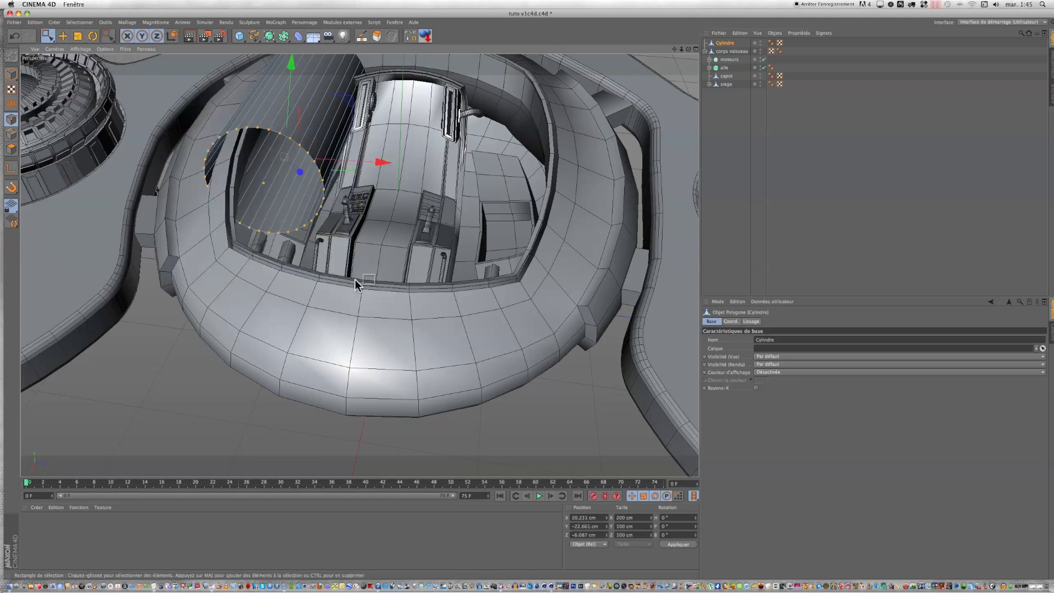
pyautogui.rightClick(160, 160)
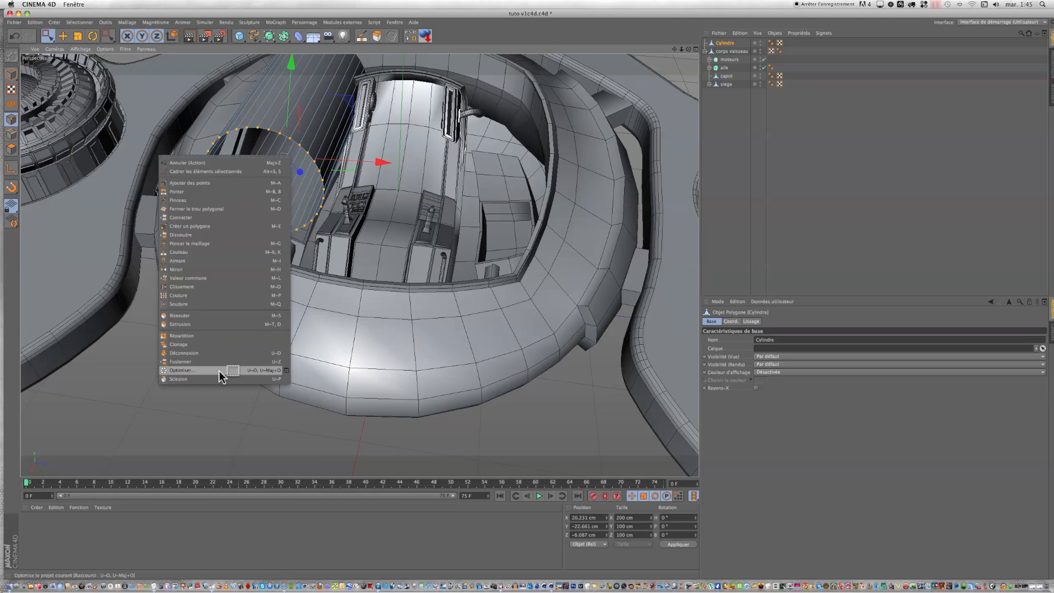
pyautogui.click(216, 370)
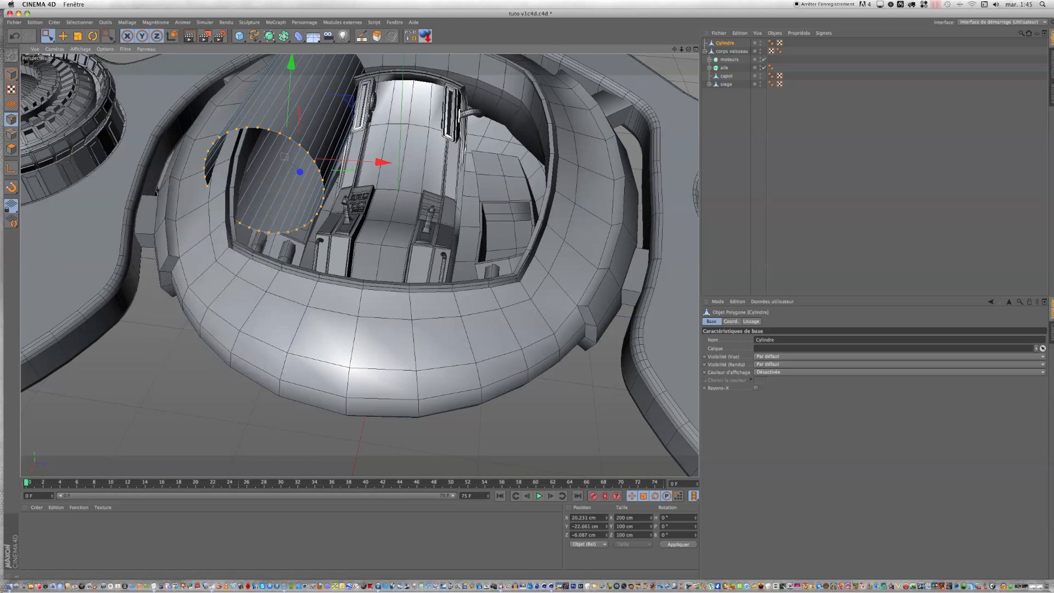
# Step: Raise the whole cylinder about 104 cm so that it clears the cockpit and its remaining end cap is accessible
pyautogui.keyDown('alt'); pyautogui.moveTo(215, 269); pyautogui.dragTo(593, 187); pyautogui.keyUp('alt')
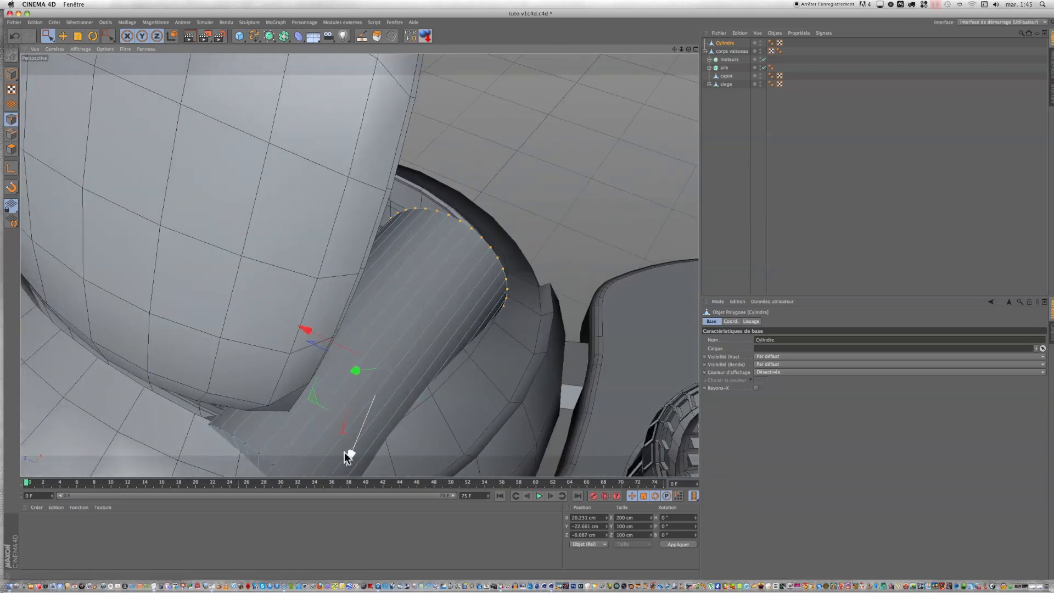
pyautogui.click(11, 75)
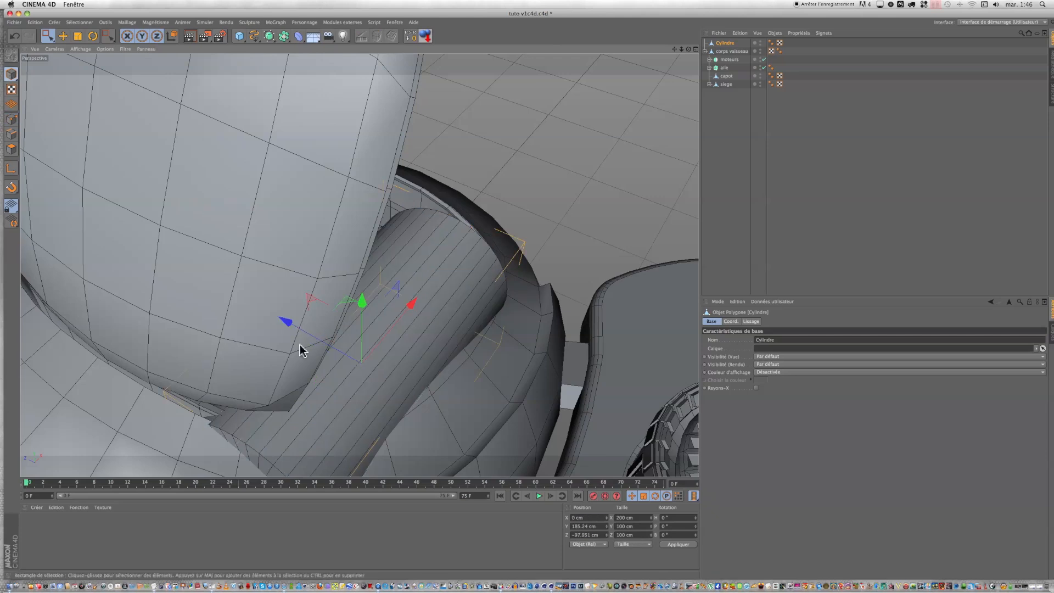
pyautogui.moveTo(356, 295); pyautogui.dragTo(347, 165)
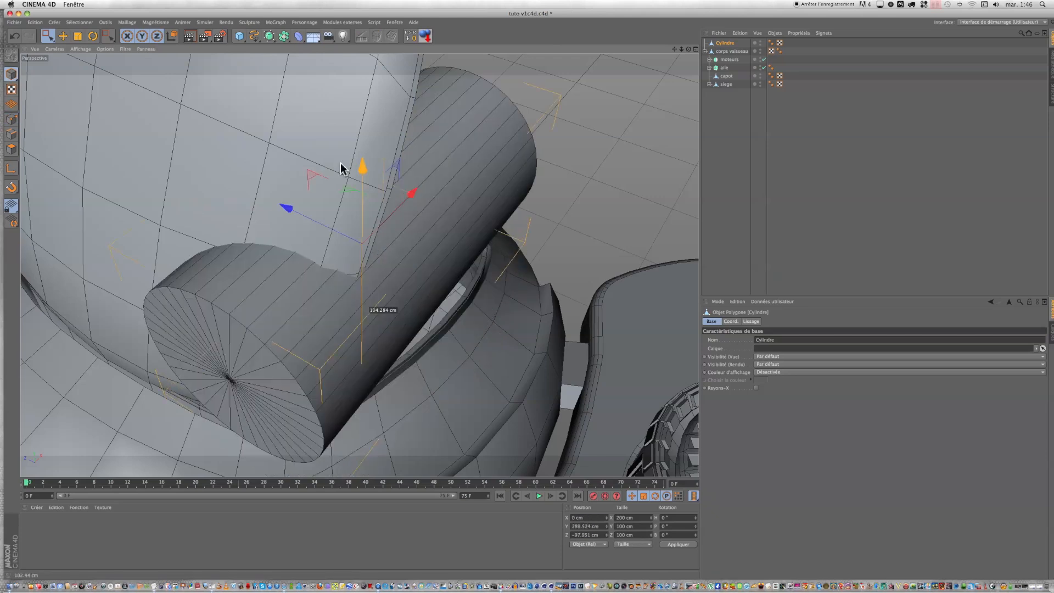
# Step: Select and delete all polygons of the cylinder's remaining end cap together with the leftover centre point
pyautogui.click(47, 37)
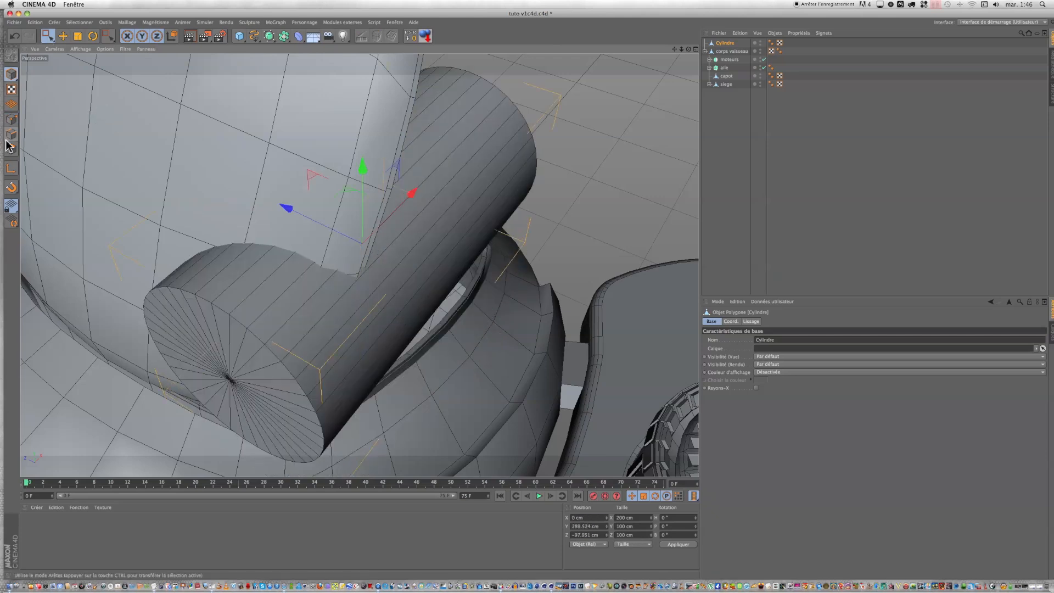
pyautogui.click(11, 149)
pyautogui.moveTo(215, 363); pyautogui.dragTo(235, 380)
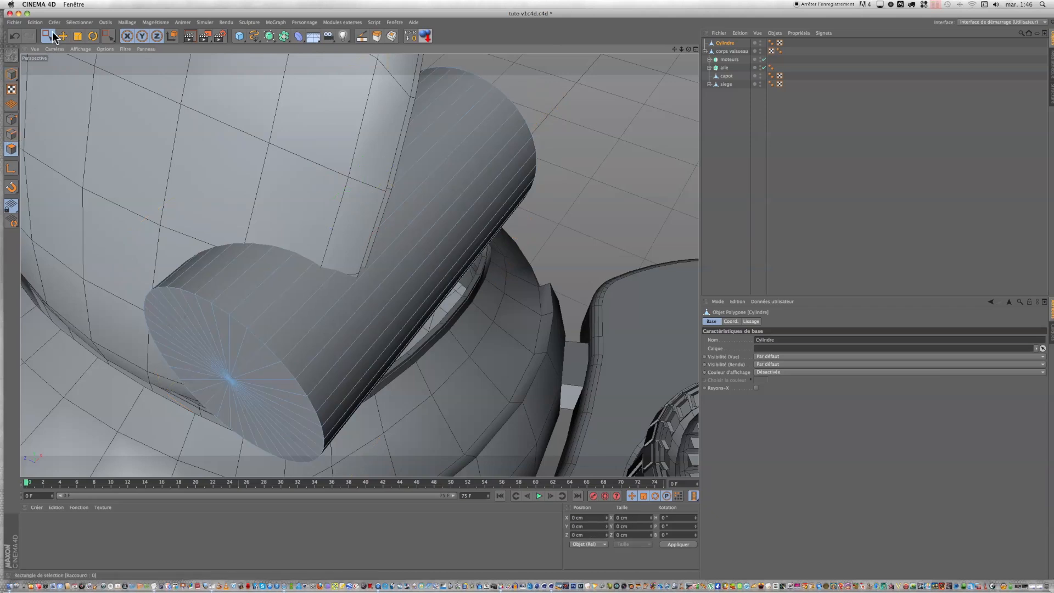
pyautogui.moveTo(50, 37); pyautogui.dragTo(70, 42)
pyautogui.moveTo(186, 364)
pyautogui.mouseDown()
pyautogui.moveTo(225, 385)
pyautogui.moveTo(238, 367)
pyautogui.mouseUp()
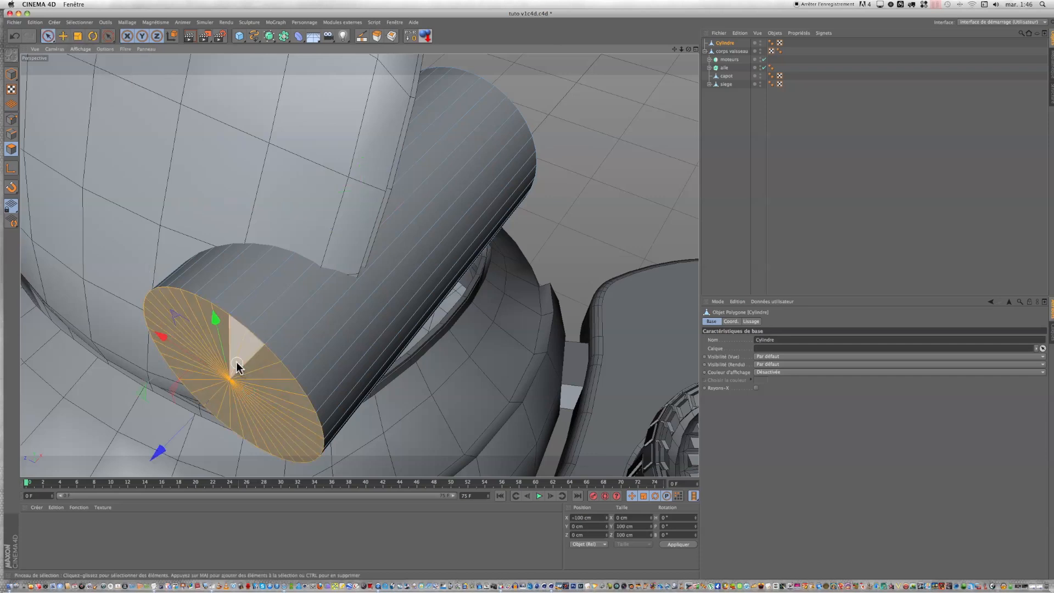
pyautogui.press('Delete')
pyautogui.click(11, 119)
pyautogui.click(233, 383)
pyautogui.click(234, 381)
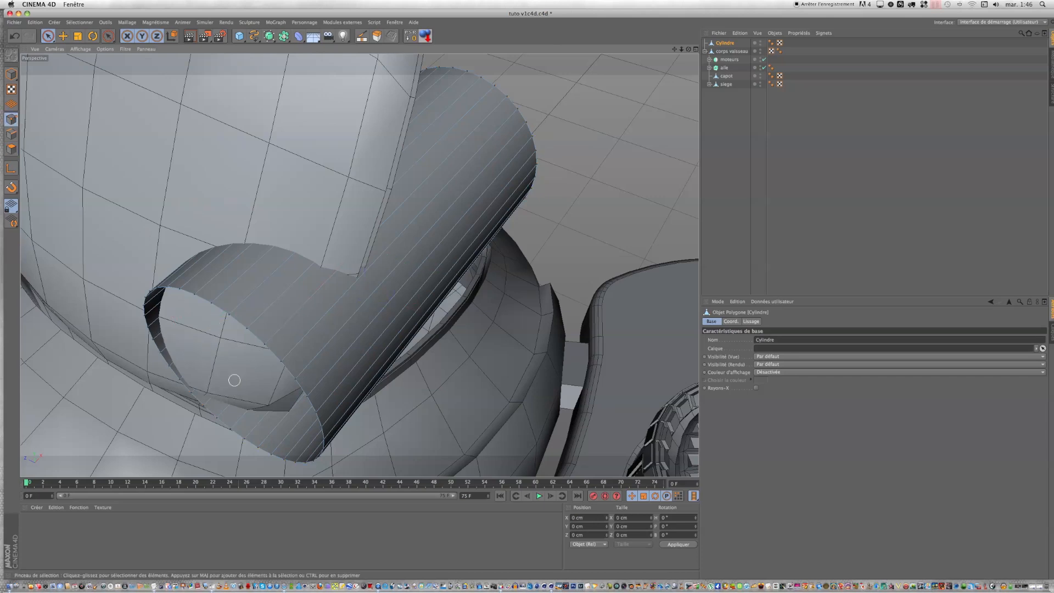
# Step: Lower the open cylinder back over the cockpit floor beside the seat, to a Y position of about 106.5 cm
pyautogui.moveTo(527, 299); pyautogui.dragTo(527, 298)
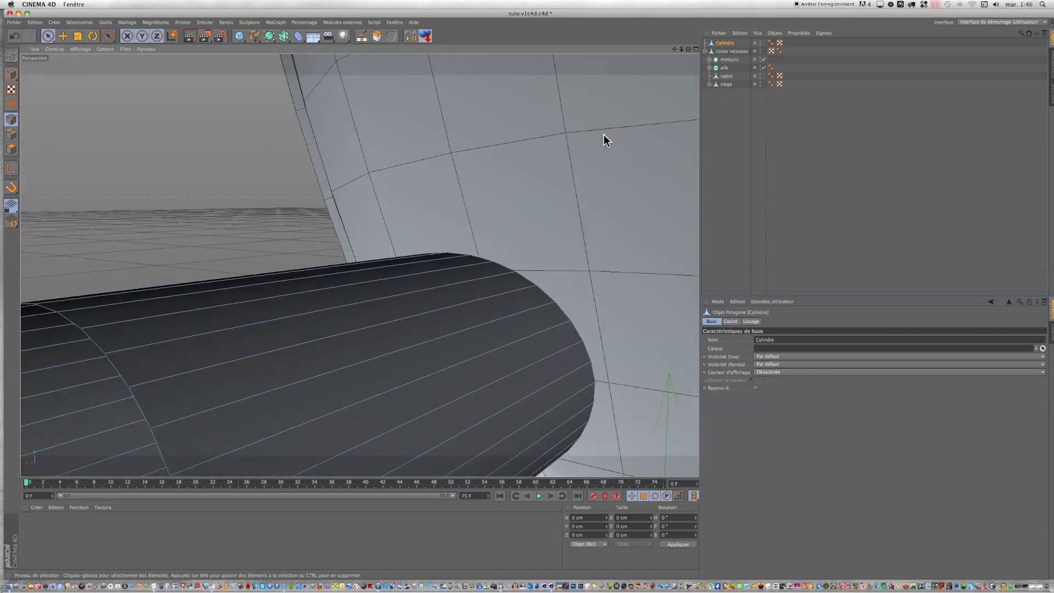
pyautogui.scroll(-5, 604, 140)
pyautogui.scroll(-4, 604, 136)
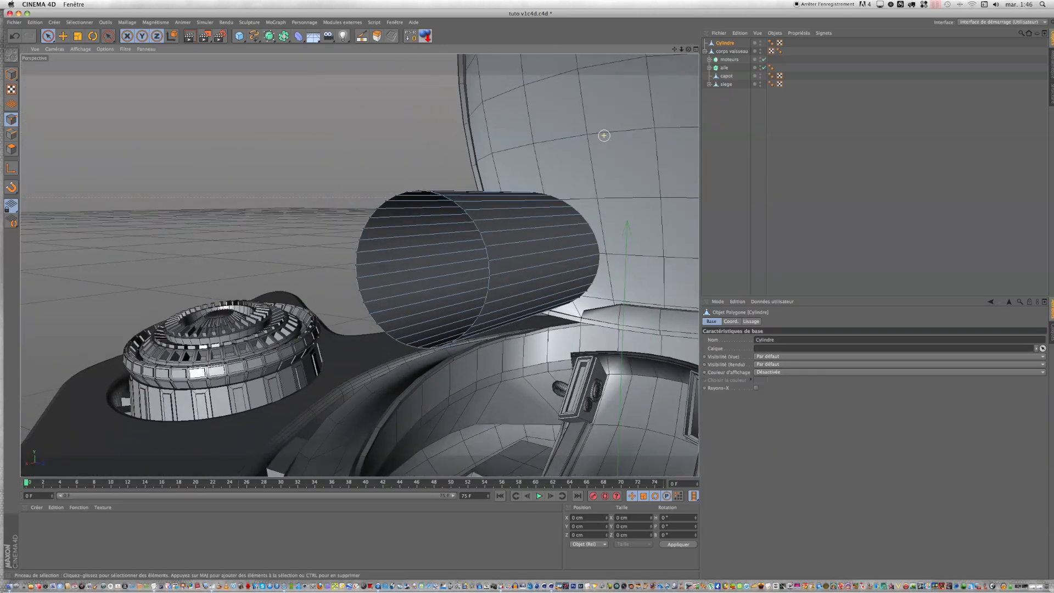
pyautogui.moveTo(689, 49); pyautogui.dragTo(527, 297)
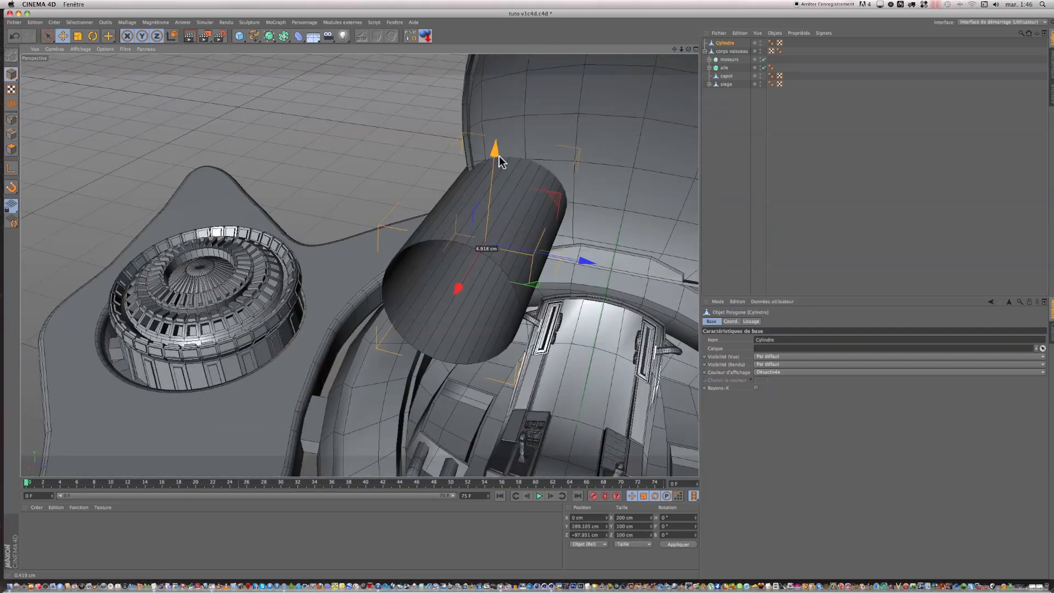
pyautogui.moveTo(499, 157); pyautogui.dragTo(484, 329)
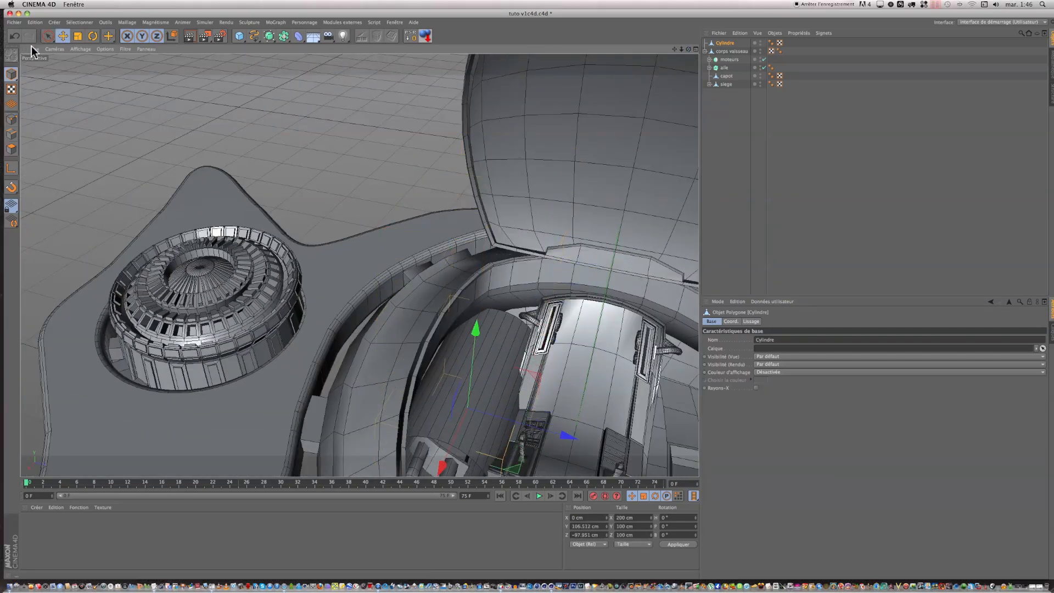
# Step: Scale the cylinder uniformly down to about 14.8 cm in diameter and stretch it along X to about 127 cm
pyautogui.click(78, 37)
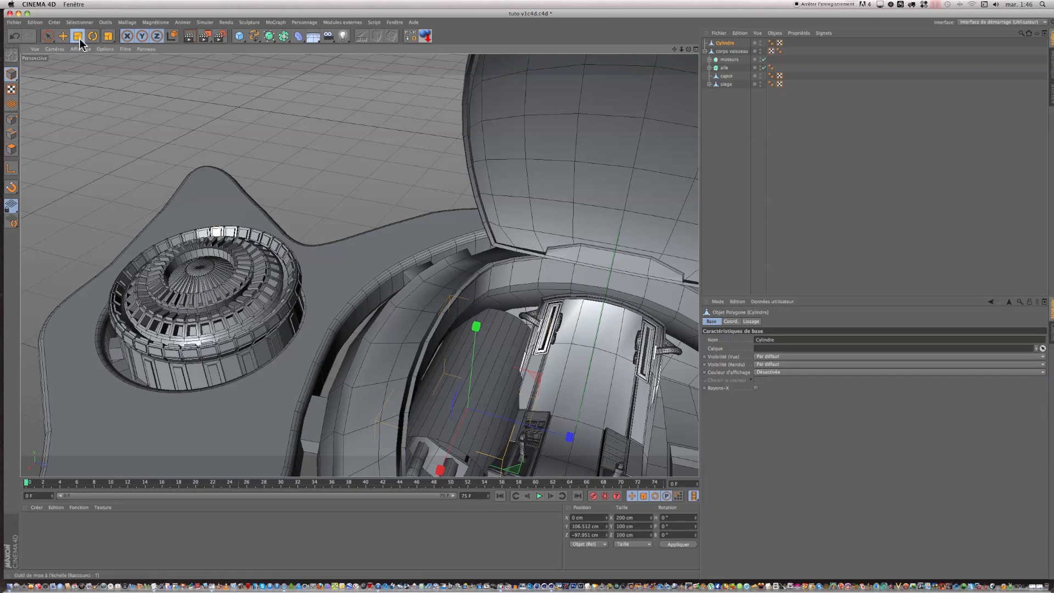
pyautogui.moveTo(473, 395); pyautogui.dragTo(323, 430)
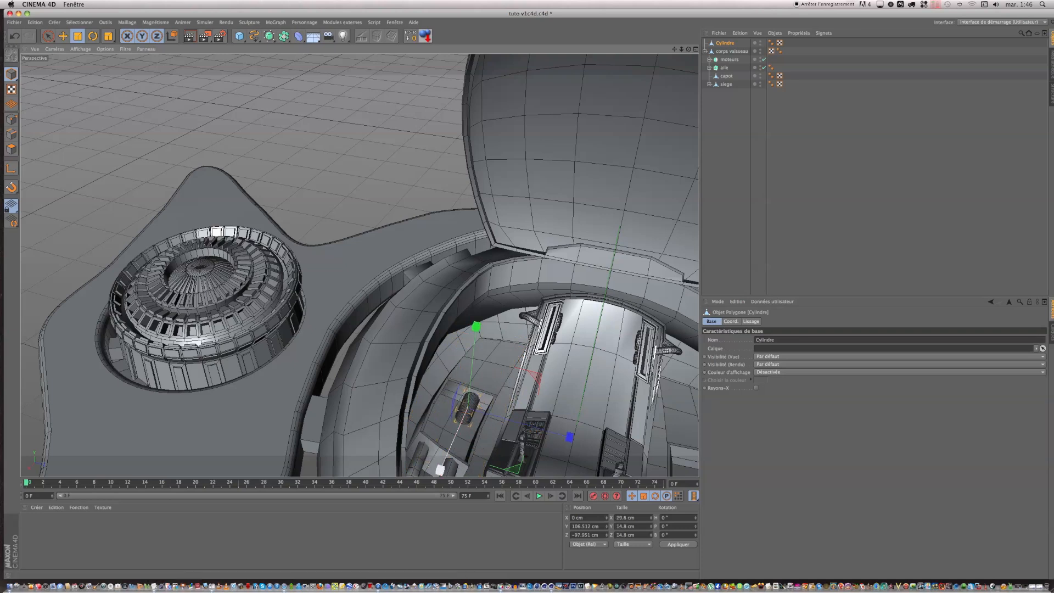
pyautogui.moveTo(439, 470); pyautogui.dragTo(433, 464)
pyautogui.moveTo(521, 308); pyautogui.dragTo(529, 299)
pyautogui.moveTo(439, 470); pyautogui.dragTo(439, 469)
# Step: Undo a trial flattening along Y and scale the cylinder into a thin rod about 120 cm long and 4.9 cm thick
pyautogui.moveTo(476, 327); pyautogui.dragTo(429, 391)
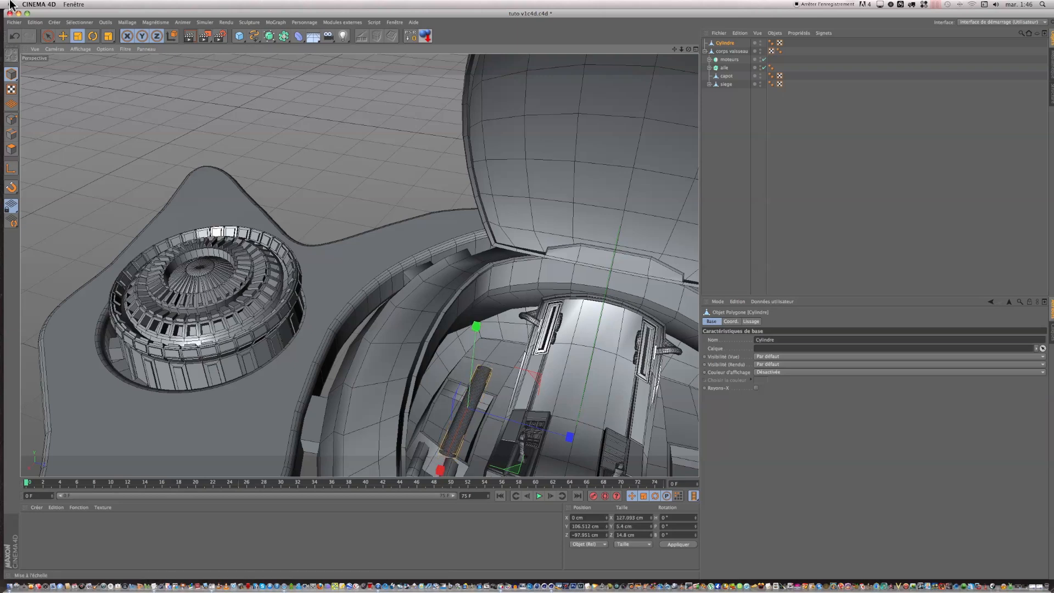
pyautogui.click(15, 35)
pyautogui.moveTo(504, 417); pyautogui.dragTo(357, 449)
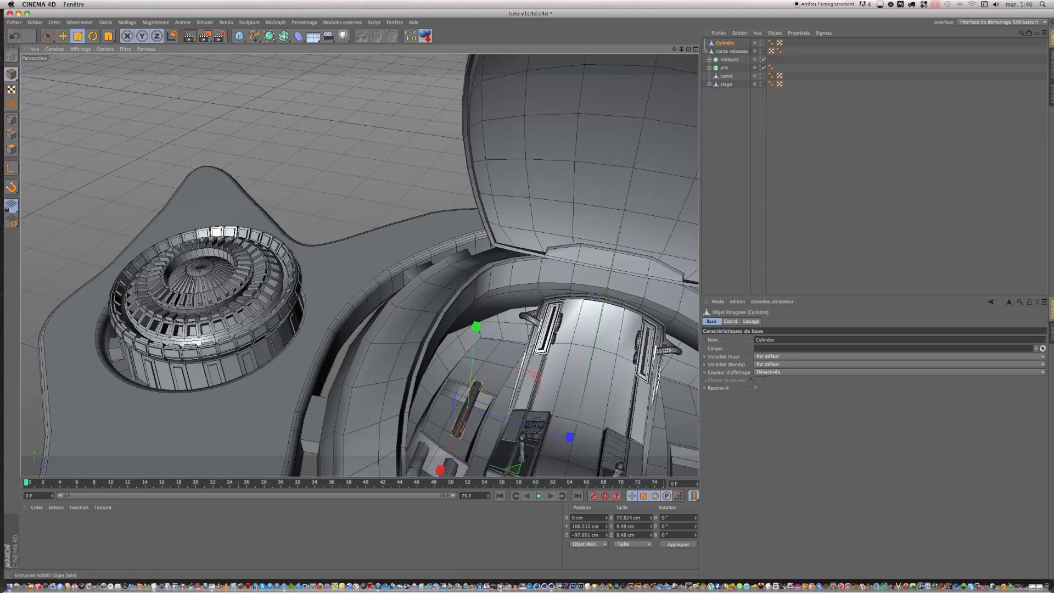
pyautogui.moveTo(689, 49); pyautogui.dragTo(527, 294)
pyautogui.moveTo(422, 345); pyautogui.dragTo(96, 479)
pyautogui.scroll(3, 262, 450)
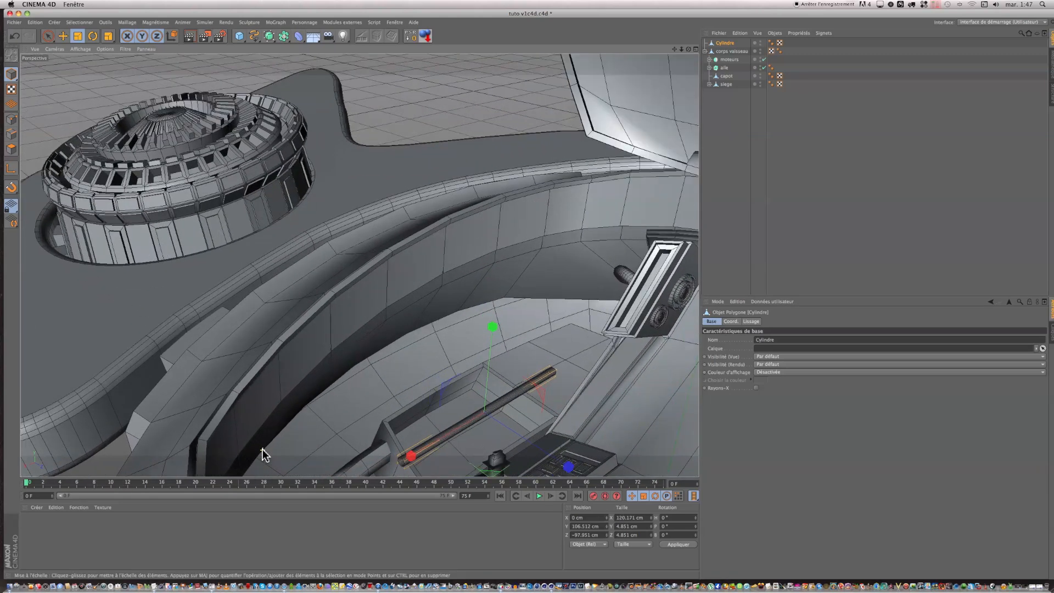
# Step: Move the rod into the floor recess against its outer wall, at about X -39.9, Y 90.1 and Z -129.4 cm
pyautogui.press('space')
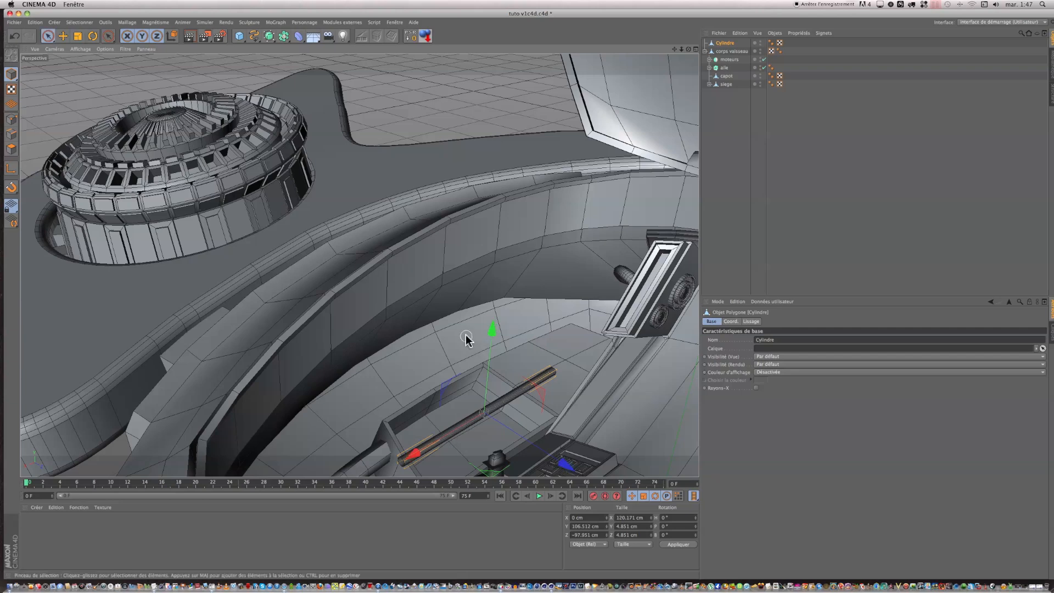
pyautogui.moveTo(492, 329); pyautogui.dragTo(488, 366)
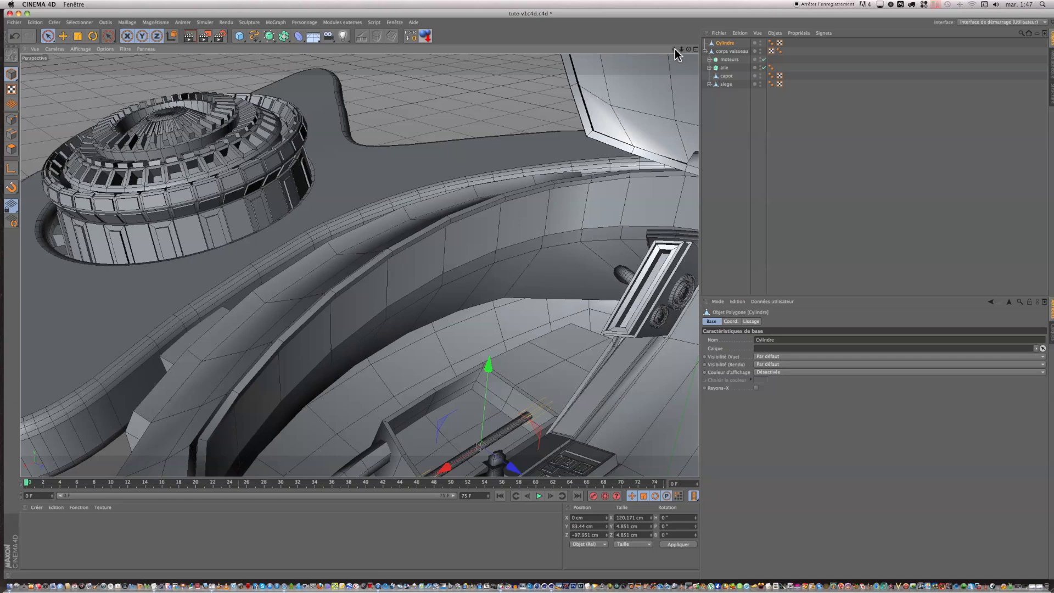
pyautogui.moveTo(675, 50); pyautogui.dragTo(677, 48)
pyautogui.moveTo(501, 438); pyautogui.dragTo(476, 401)
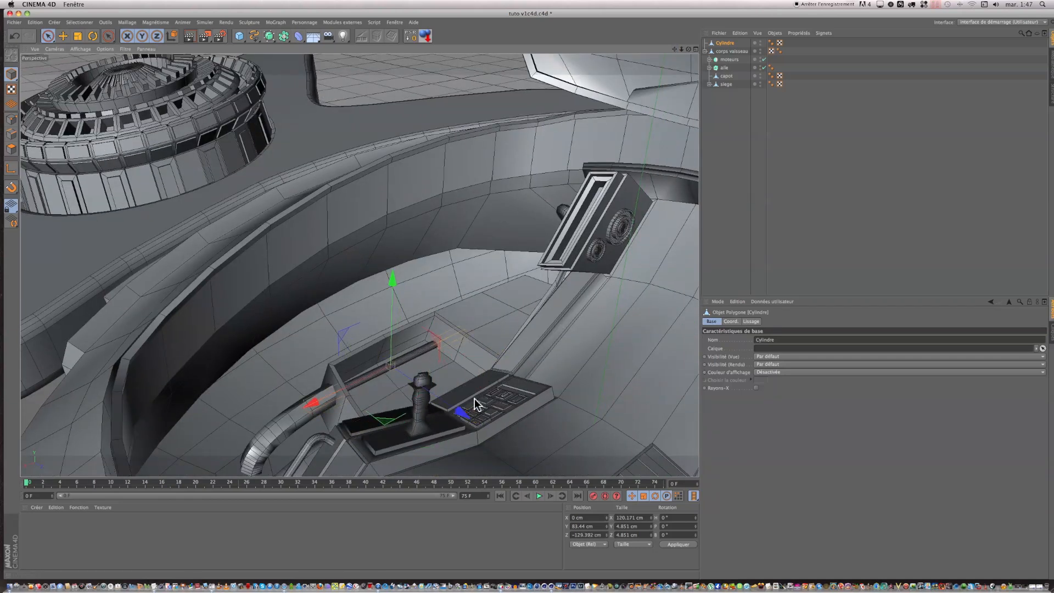
pyautogui.moveTo(392, 282); pyautogui.dragTo(393, 272)
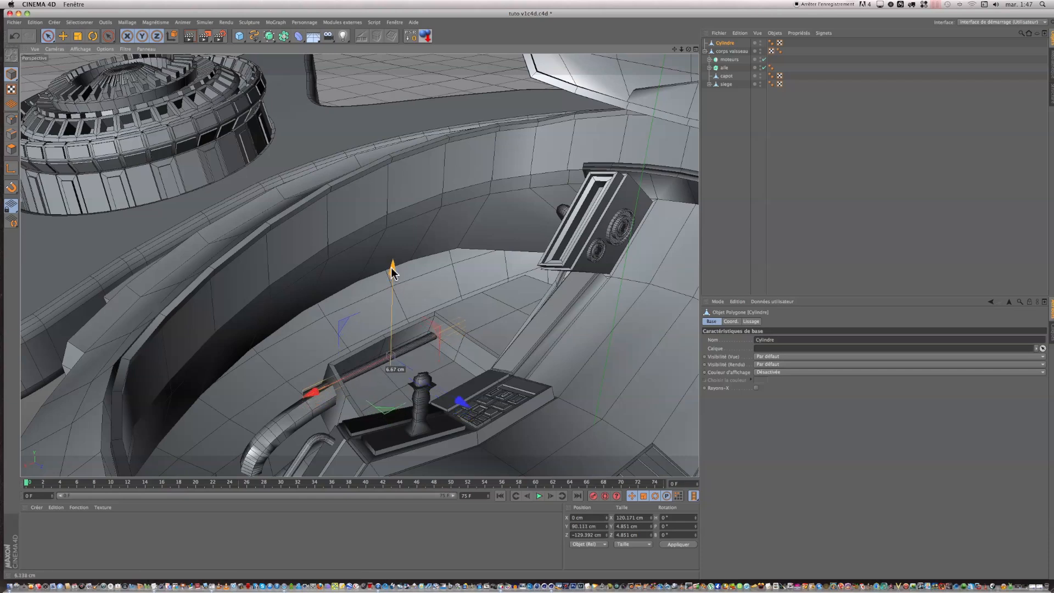
pyautogui.moveTo(313, 396); pyautogui.dragTo(327, 388)
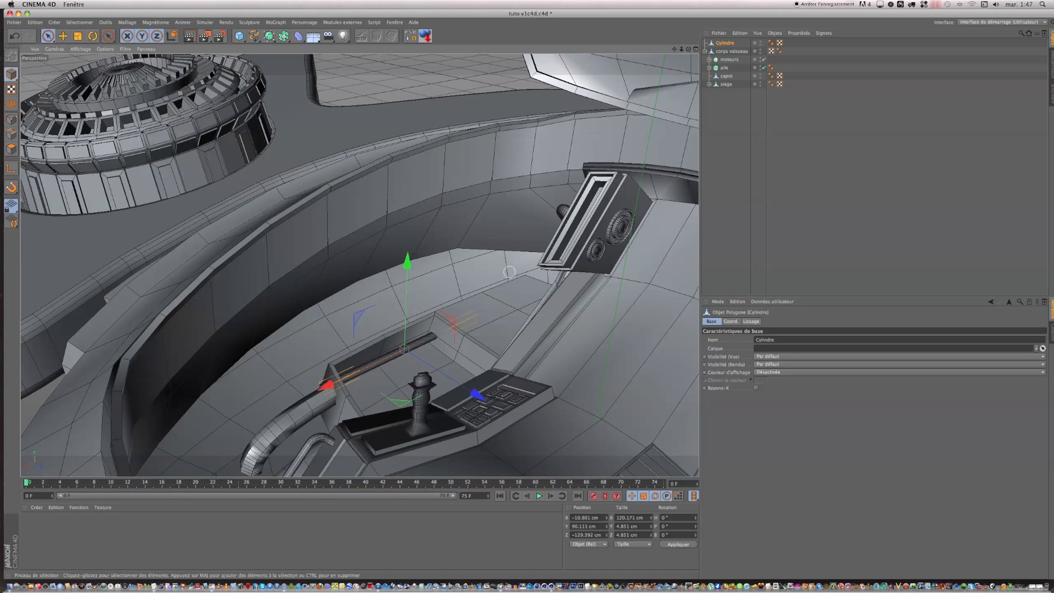
pyautogui.moveTo(688, 50); pyautogui.dragTo(526, 292)
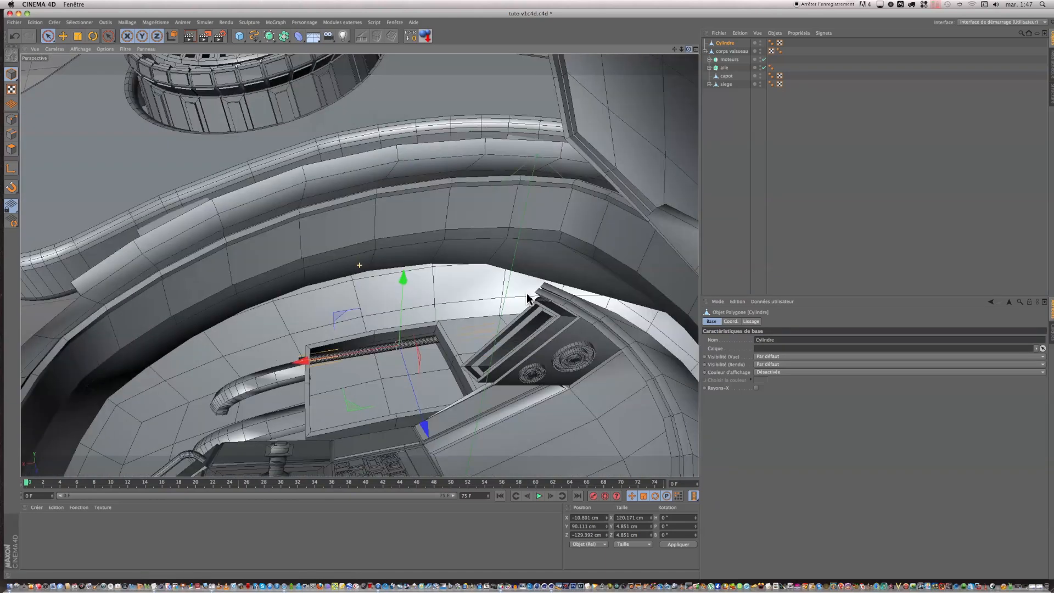
pyautogui.moveTo(303, 360); pyautogui.dragTo(351, 354)
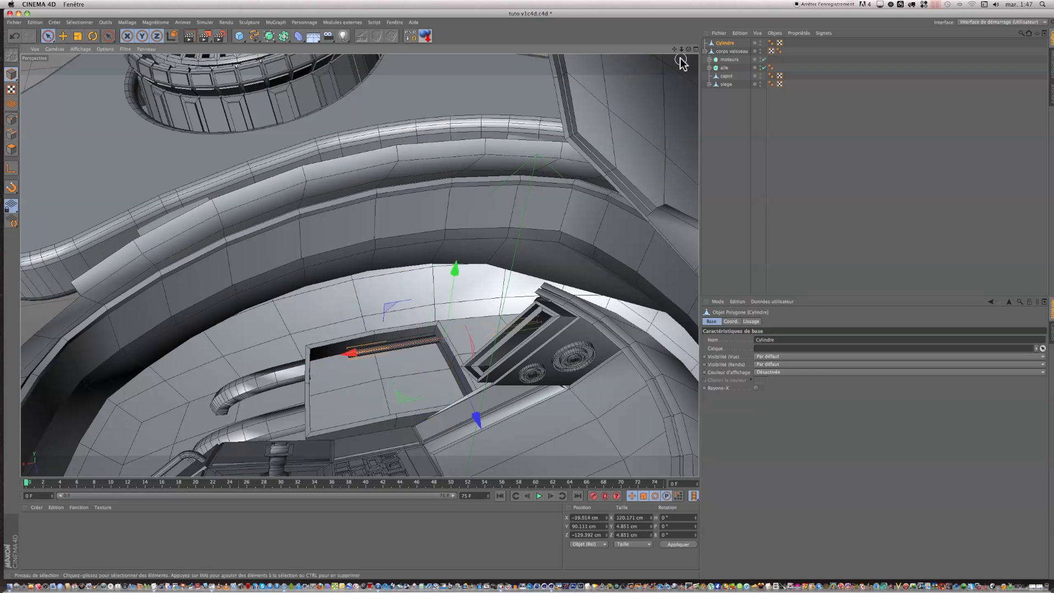
# Step: On the ship body "corps vaisseau", select the two polygons forming the end wall of the floor recess near the bent pipes
pyautogui.click(725, 52)
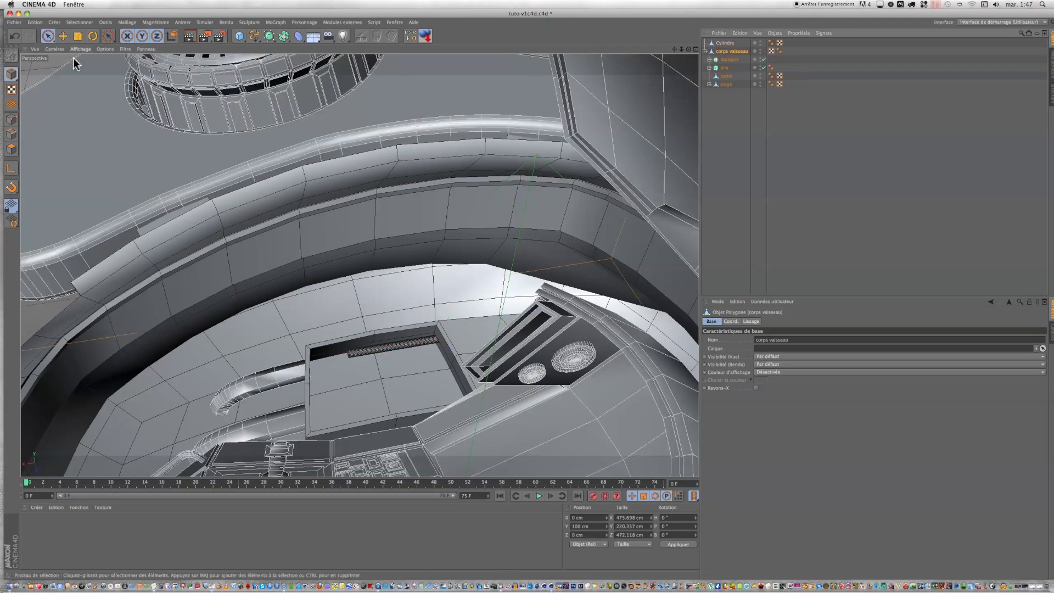
pyautogui.click(11, 149)
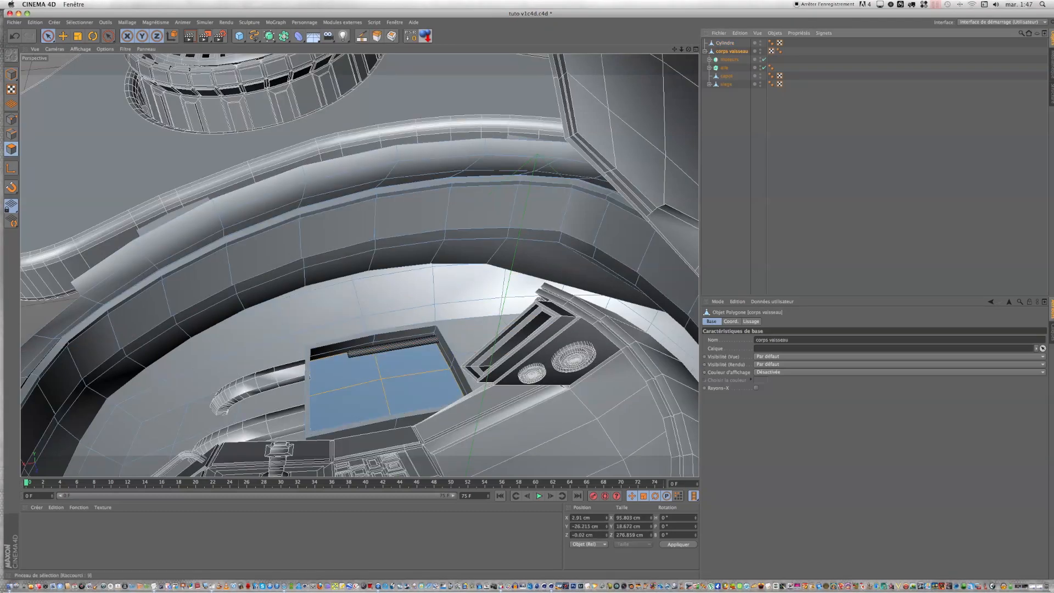
pyautogui.moveTo(689, 50); pyautogui.dragTo(530, 298)
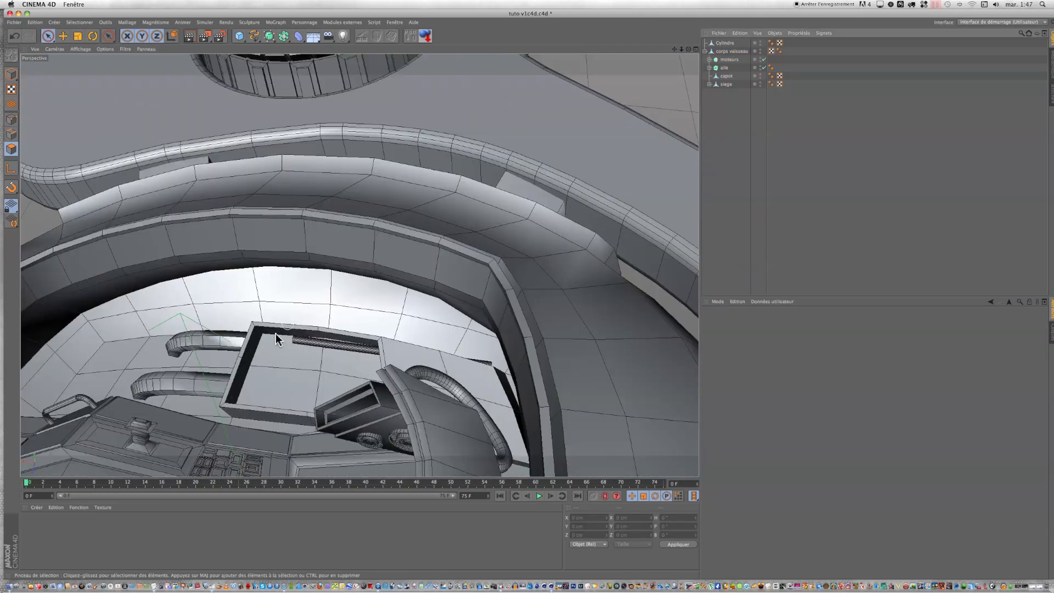
pyautogui.scroll(5, 259, 344)
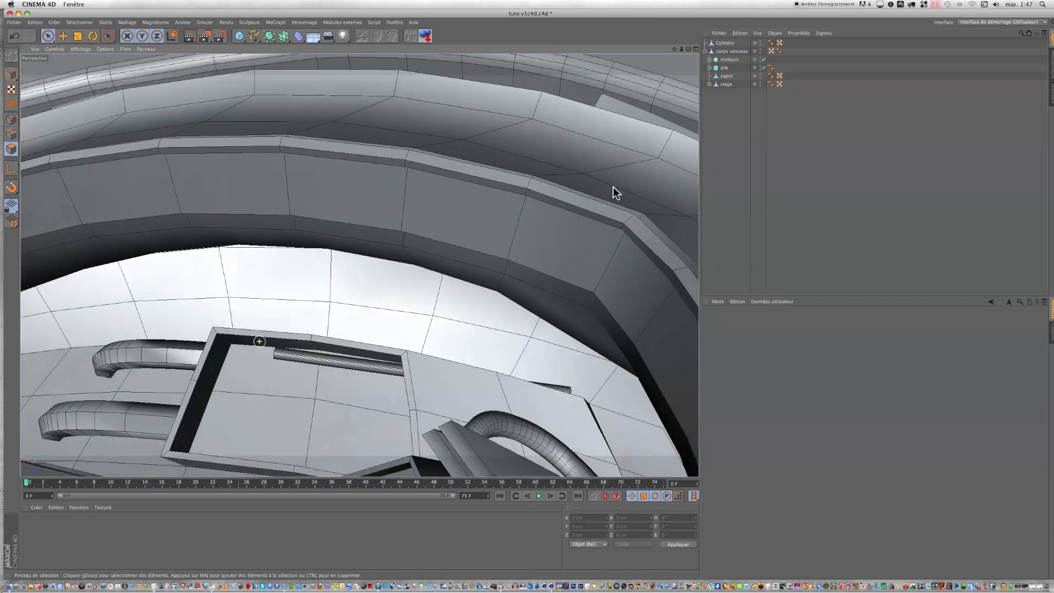
pyautogui.click(723, 52)
pyautogui.click(247, 395)
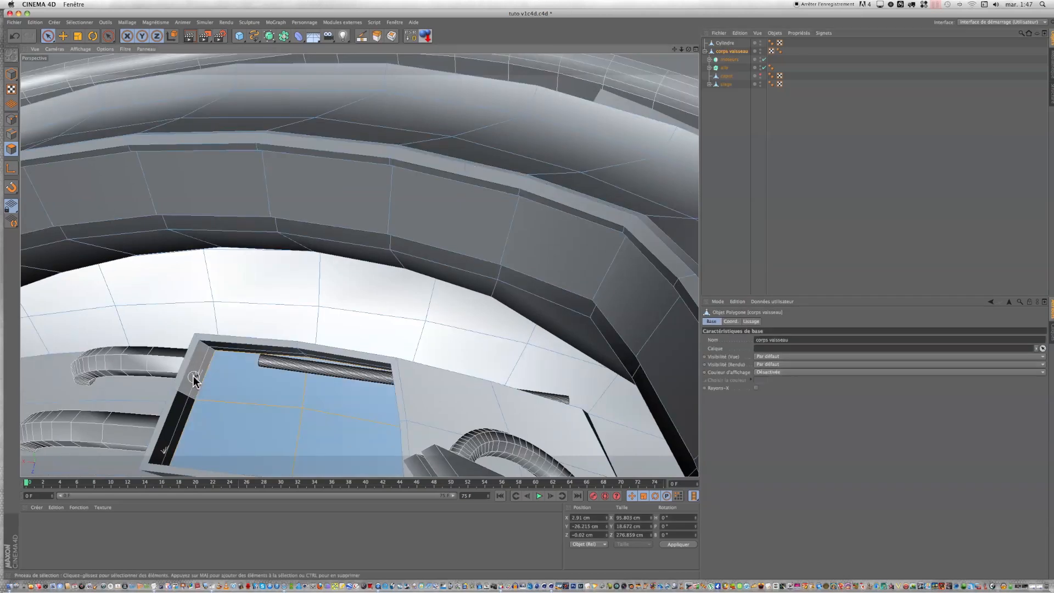
pyautogui.scroll(5, 193, 375)
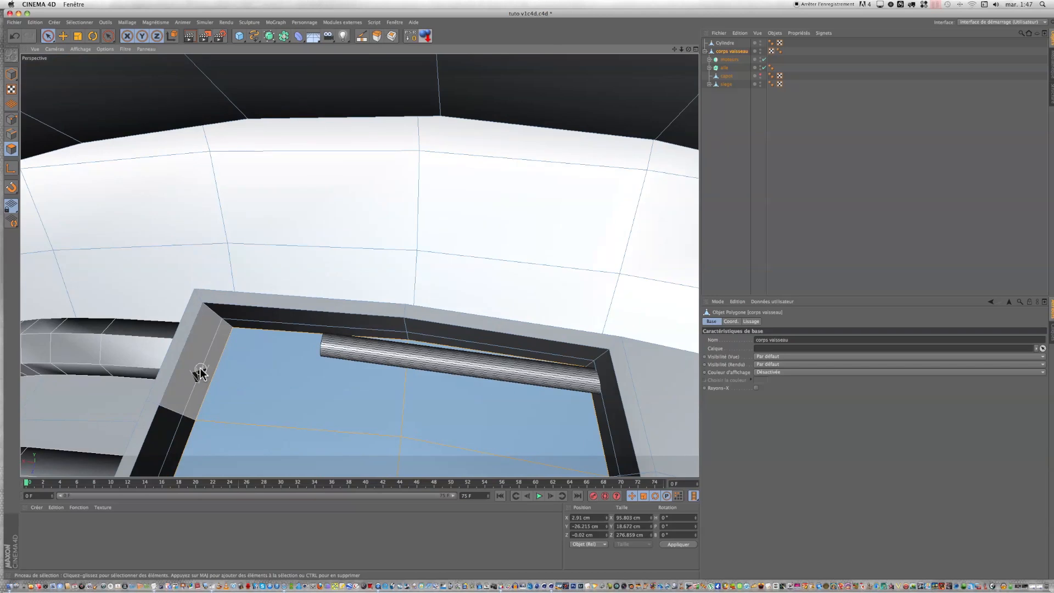
pyautogui.click(204, 365)
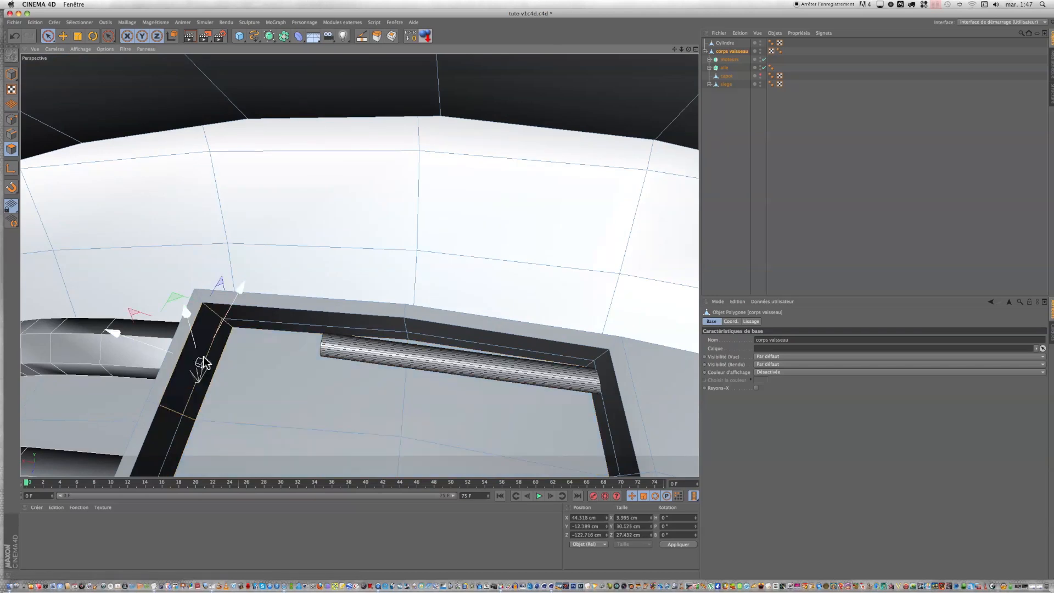
pyautogui.keyDown('alt'); pyautogui.moveTo(204, 363); pyautogui.dragTo(197, 389); pyautogui.keyUp('alt')
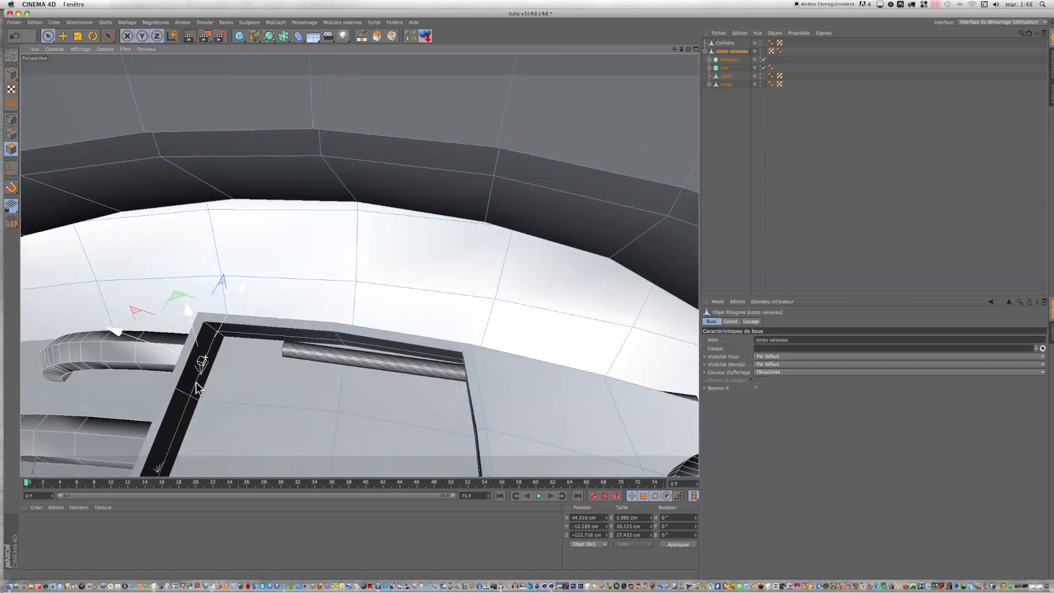
pyautogui.scroll(10, 177, 426)
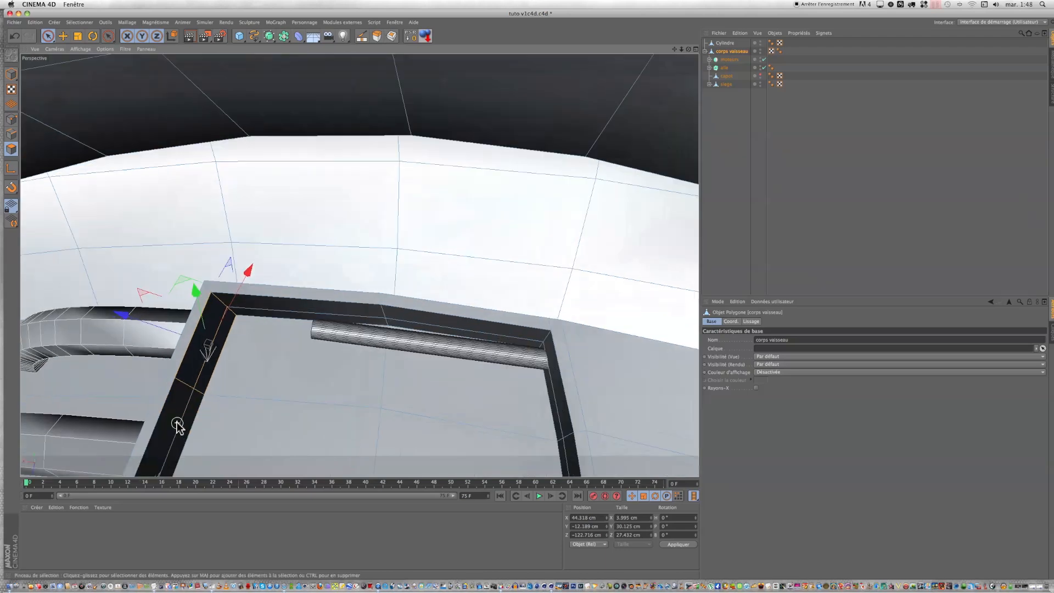
pyautogui.scroll(-10, 181, 429)
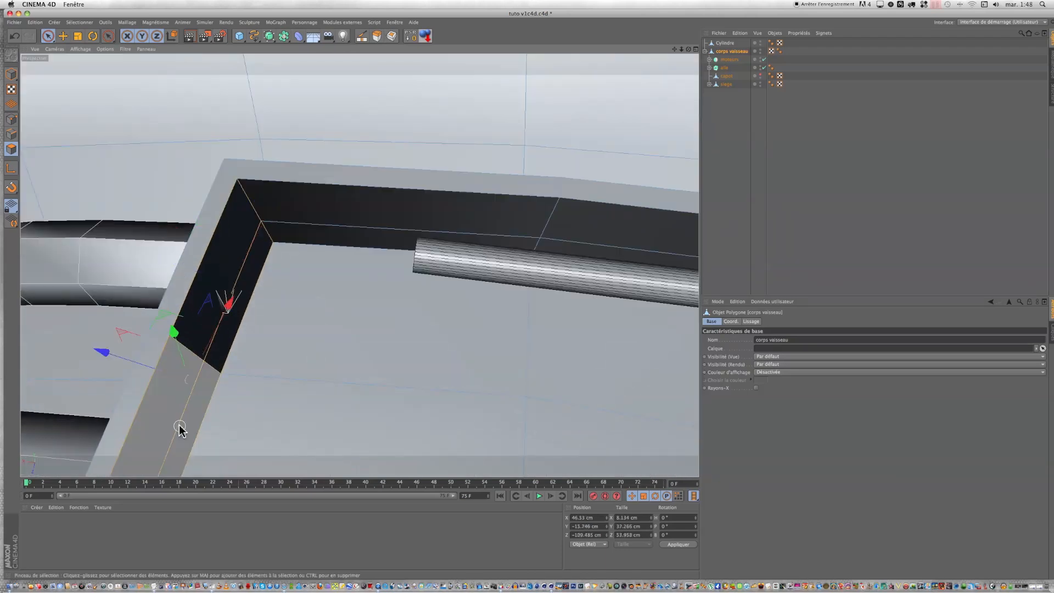
pyautogui.scroll(-5, 179, 428)
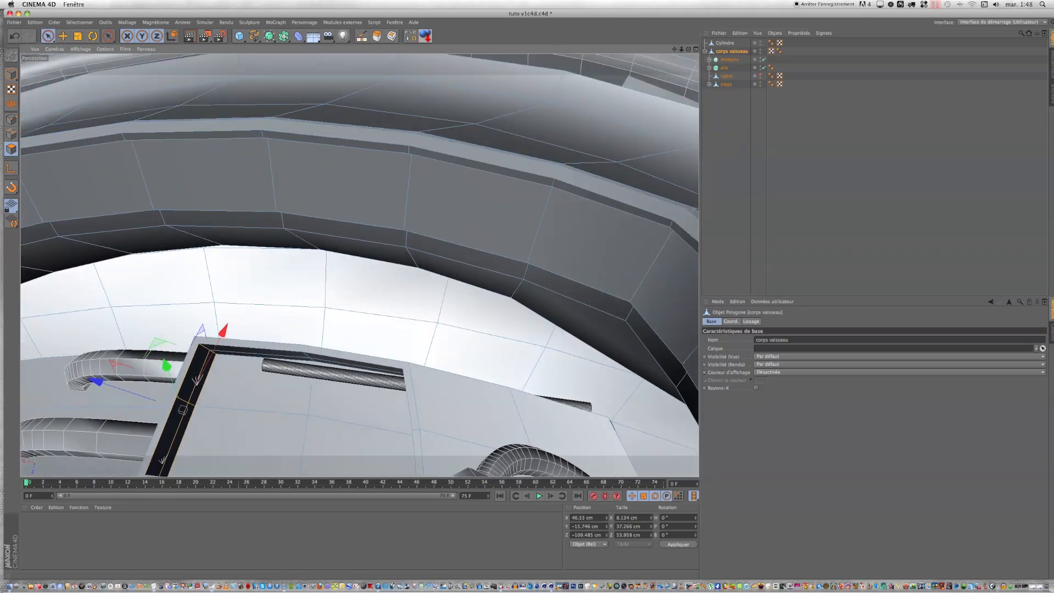
# Step: Add the end-wall polygons of the matching floor recess on the cockpit's opposite side to the selection
pyautogui.moveTo(689, 49); pyautogui.dragTo(467, 61)
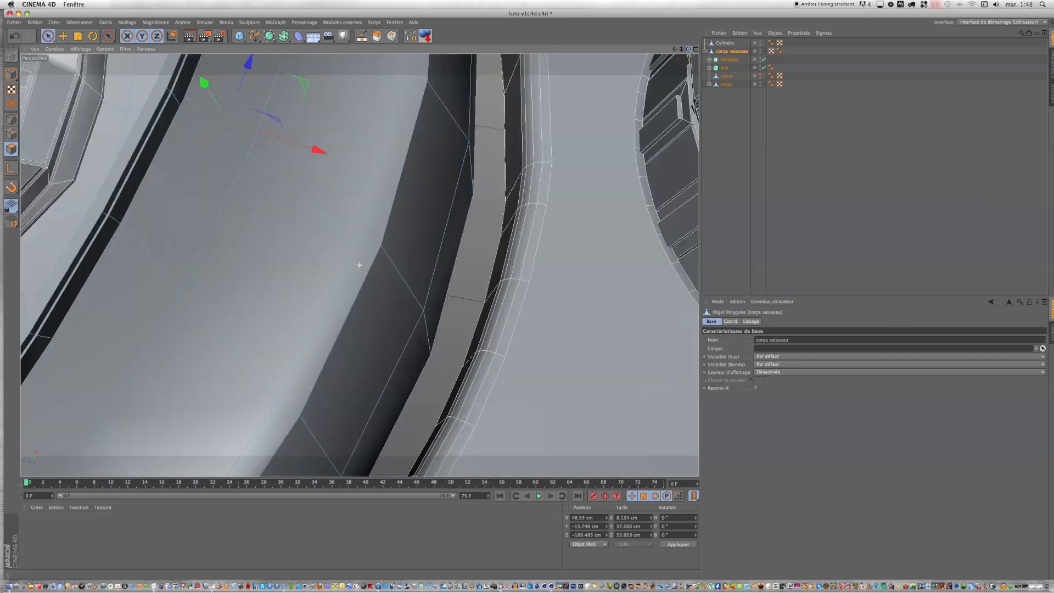
pyautogui.moveTo(689, 49); pyautogui.dragTo(544, 54)
pyautogui.moveTo(527, 296); pyautogui.dragTo(527, 330)
pyautogui.click(378, 36)
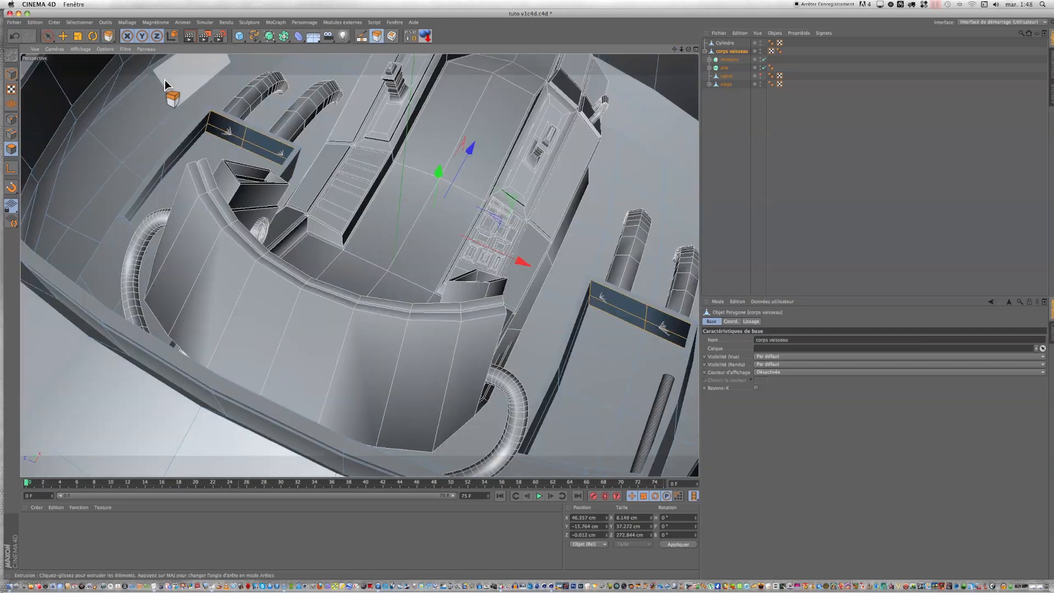
pyautogui.moveTo(165, 87); pyautogui.dragTo(185, 86)
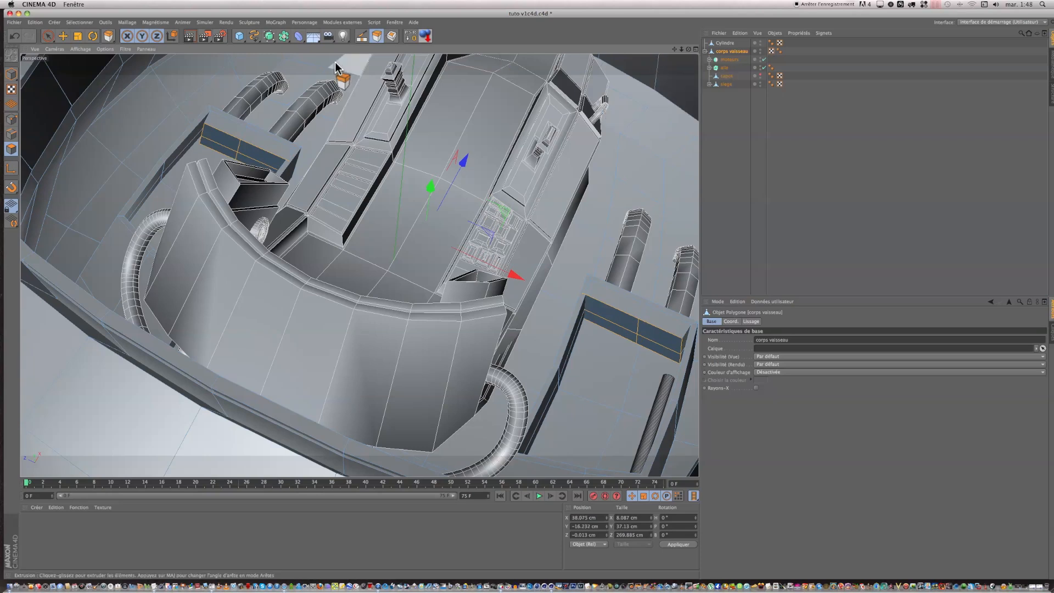
pyautogui.press('super+z')
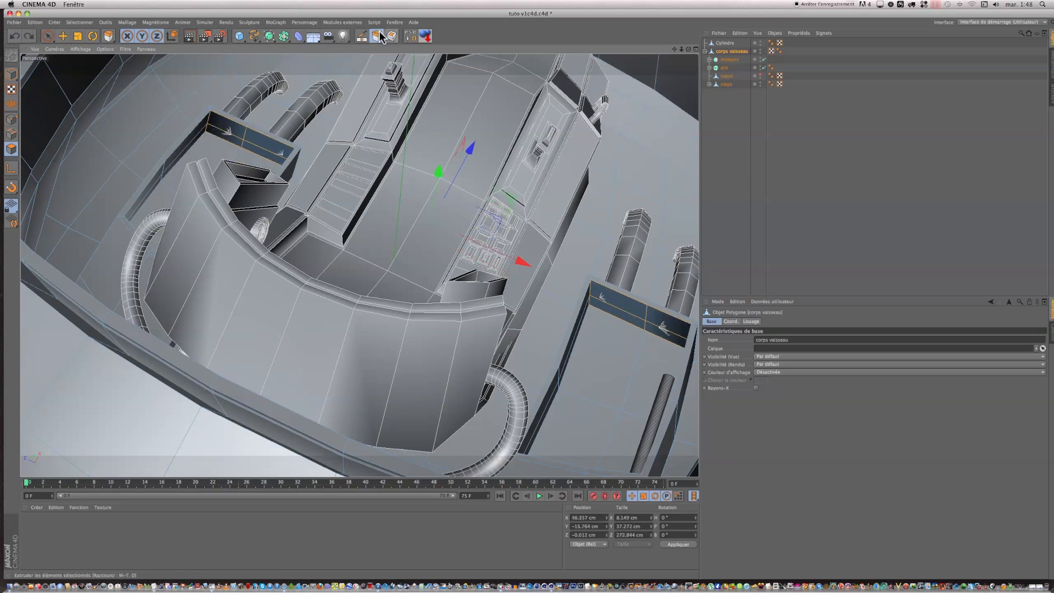
# Step: Extrude both selected end walls into their recesses, bringing the faces to about X 38 cm
pyautogui.click(380, 36)
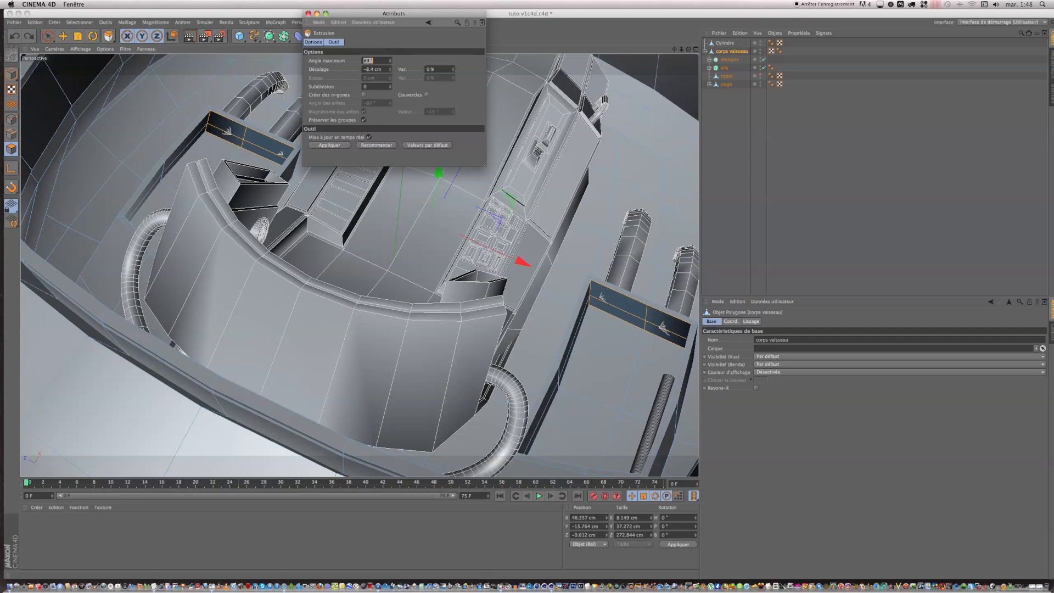
pyautogui.click(309, 13)
pyautogui.moveTo(189, 85); pyautogui.dragTo(176, 86)
pyautogui.moveTo(526, 300); pyautogui.dragTo(517, 299)
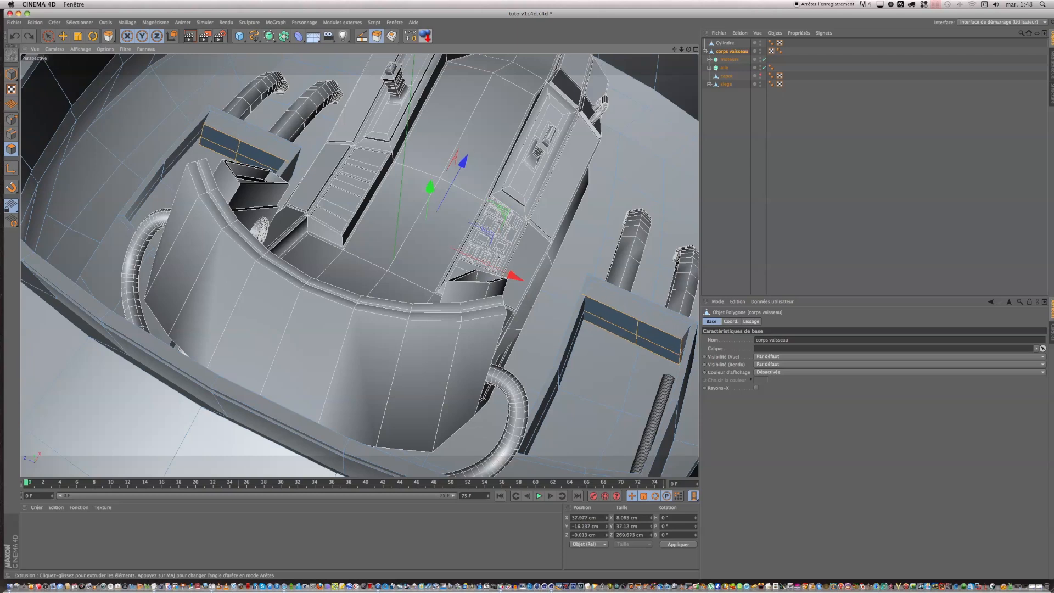
# Step: Move the whole cylinder rod along its recess and raise it, to about X -21.8, Y 92.9 and Z -124 cm
pyautogui.moveTo(688, 49); pyautogui.dragTo(848, 55)
pyautogui.moveTo(526, 299); pyautogui.dragTo(531, 297)
pyautogui.click(724, 43)
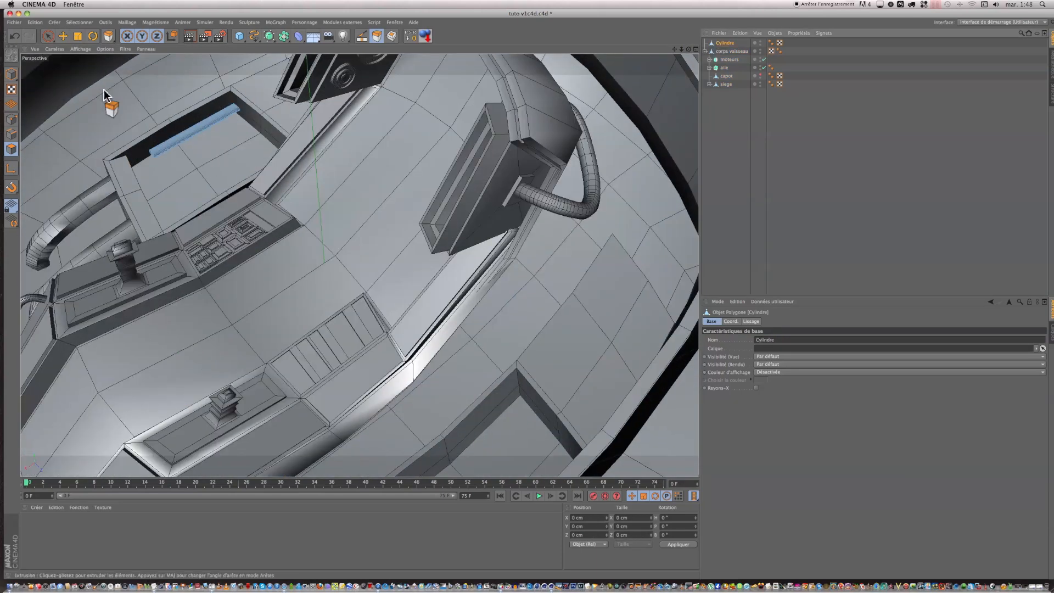
pyautogui.click(12, 74)
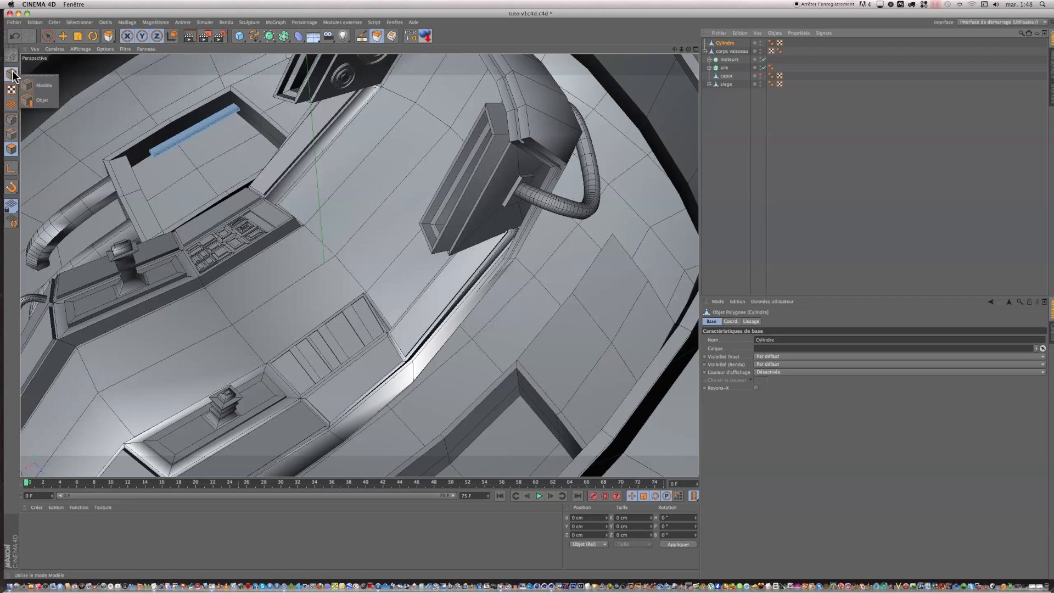
pyautogui.click(42, 83)
pyautogui.click(63, 35)
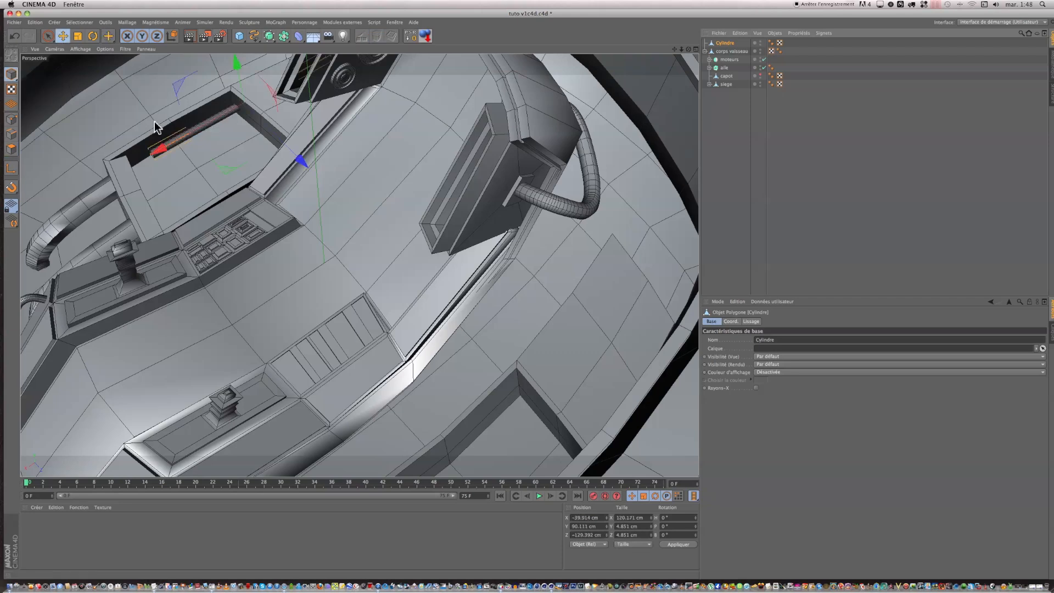
pyautogui.moveTo(158, 149)
pyautogui.mouseDown()
pyautogui.moveTo(130, 162)
pyautogui.moveTo(141, 160)
pyautogui.mouseUp()
pyautogui.moveTo(271, 177); pyautogui.dragTo(273, 176)
pyautogui.scroll(3, 182, 177)
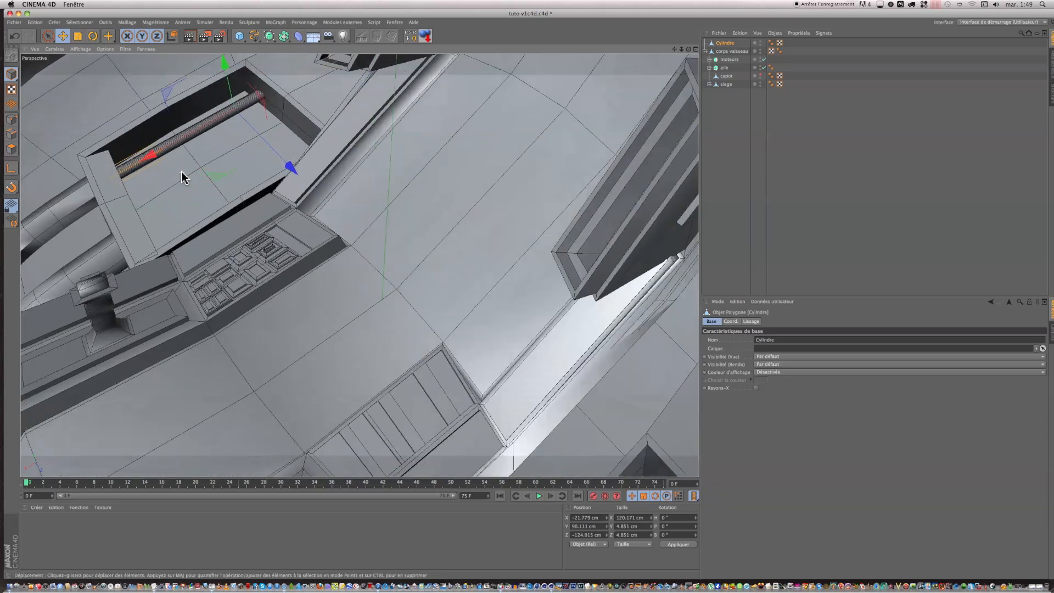
pyautogui.scroll(3, 183, 177)
pyautogui.scroll(-5, 183, 175)
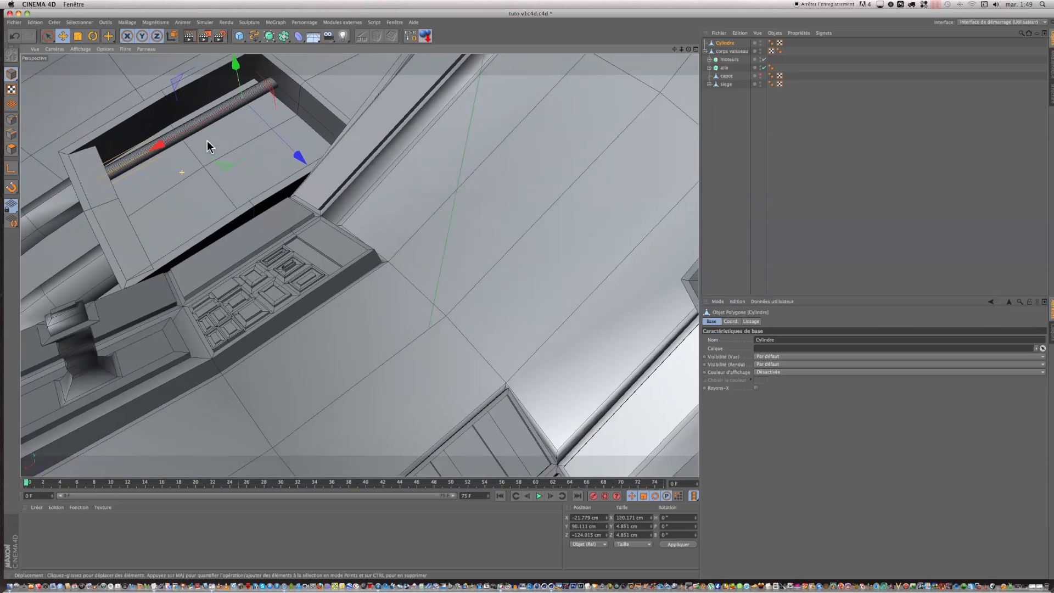
pyautogui.moveTo(232, 68); pyautogui.dragTo(203, 49)
# Step: Rotate the rod to follow the recess floor, with a heading of about -0.7° and a bank of about 3.4°
pyautogui.press('r')
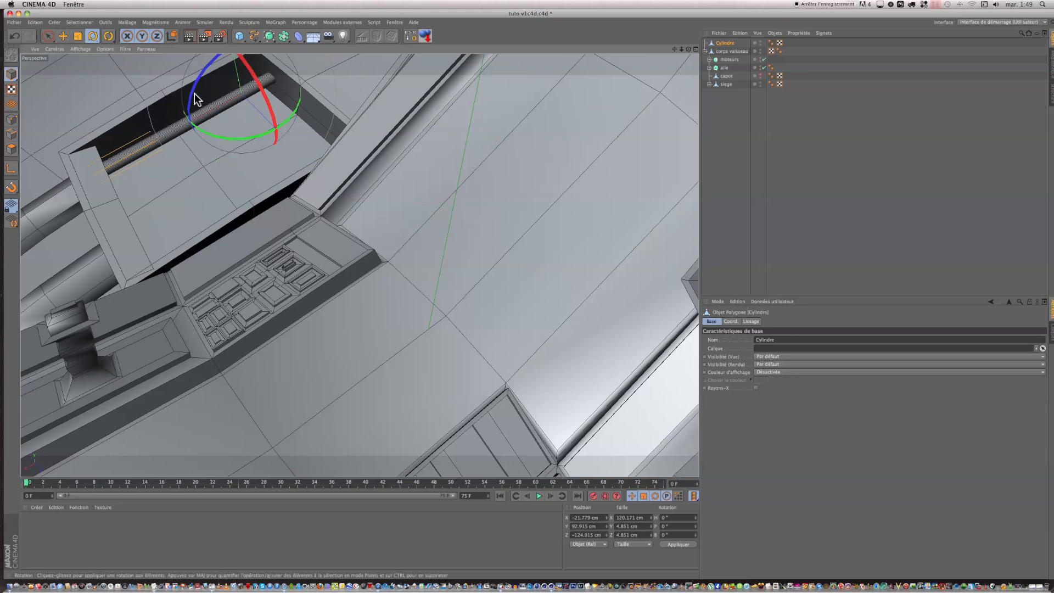
pyautogui.moveTo(193, 99); pyautogui.dragTo(193, 102)
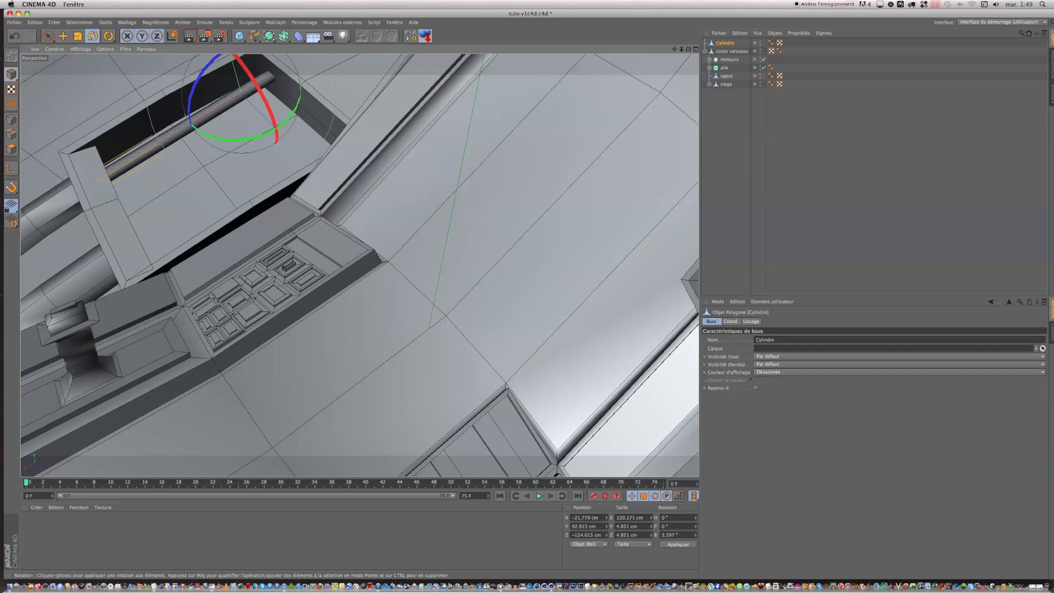
pyautogui.moveTo(689, 49); pyautogui.dragTo(724, 34)
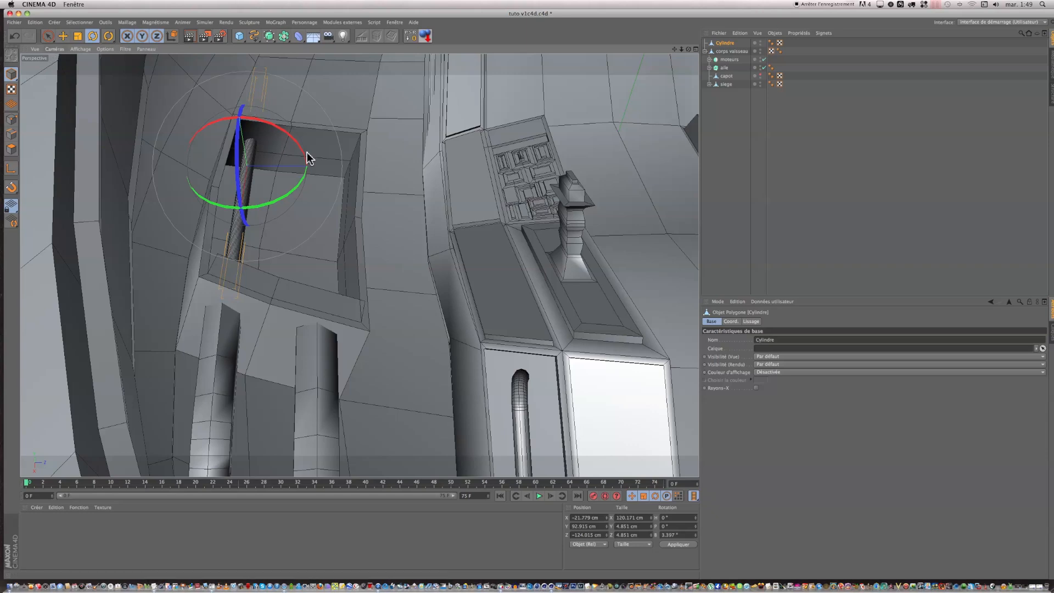
pyautogui.moveTo(288, 192); pyautogui.dragTo(286, 191)
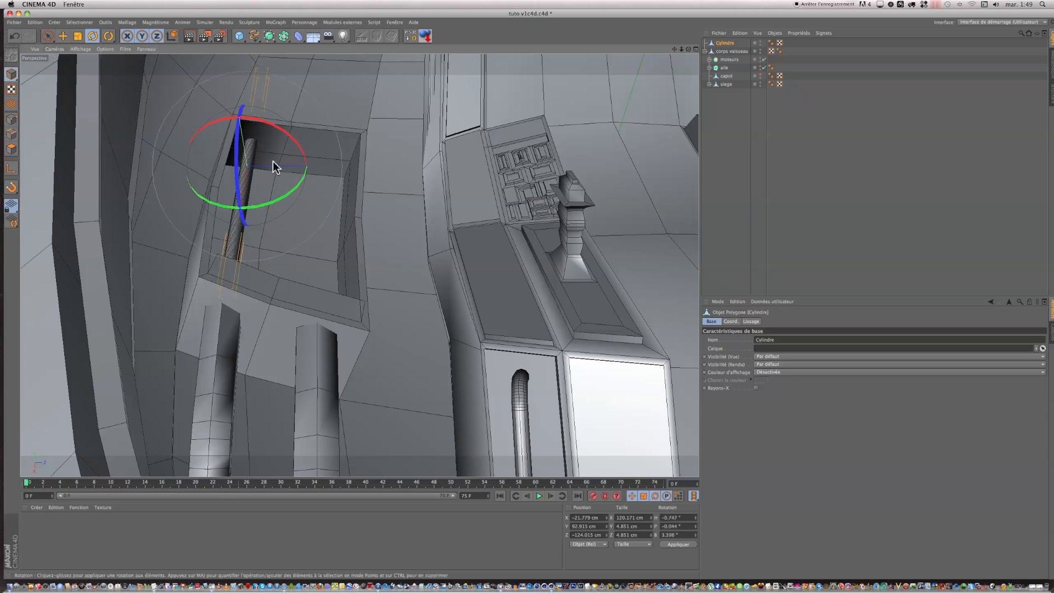
# Step: Raise the rod and shift it away from the recess's outer wall, to about Y 96.8 and Z -120.6 cm
pyautogui.press('e')
pyautogui.moveTo(234, 85); pyautogui.dragTo(230, 75)
pyautogui.moveTo(341, 160); pyautogui.dragTo(355, 164)
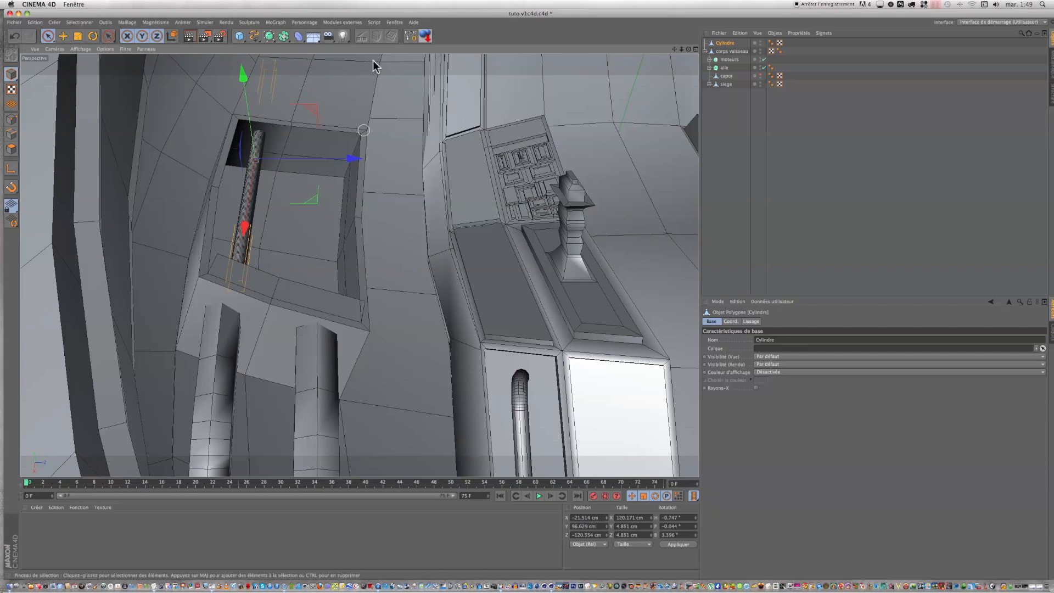
# Step: Cut edge loops around the rod near both ends and between them, using the Knife in Boucle mode
pyautogui.click(12, 133)
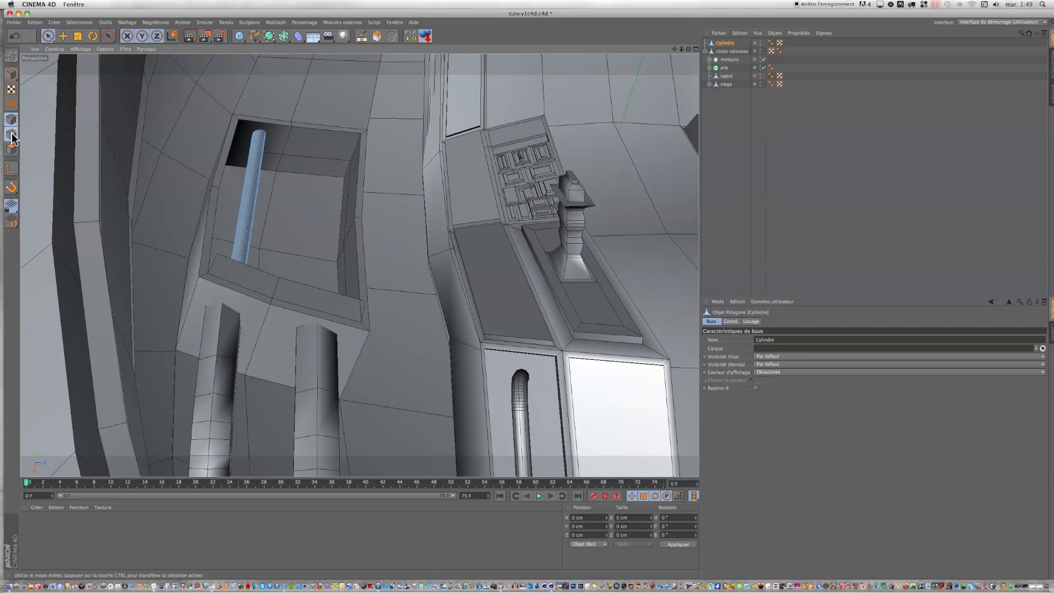
pyautogui.doubleClick(357, 37)
pyautogui.click(355, 54)
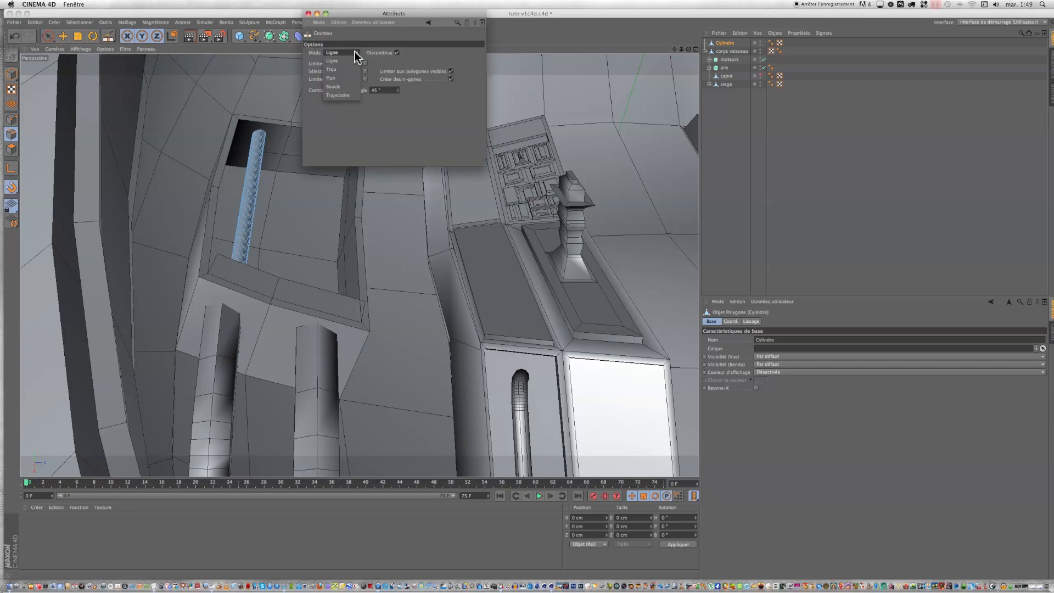
pyautogui.click(351, 86)
pyautogui.click(310, 13)
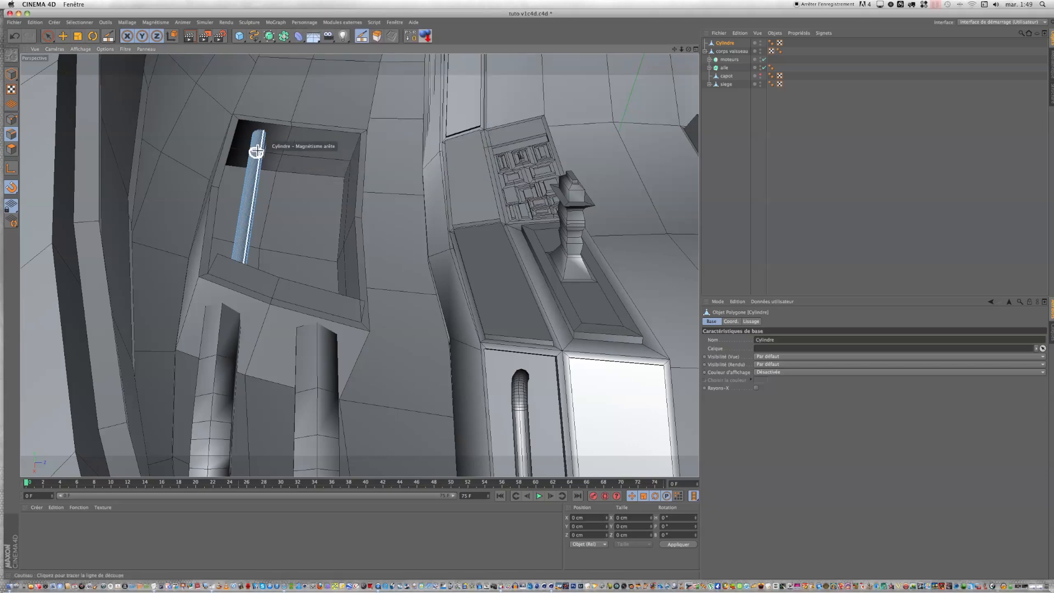
pyautogui.scroll(6, 256, 157)
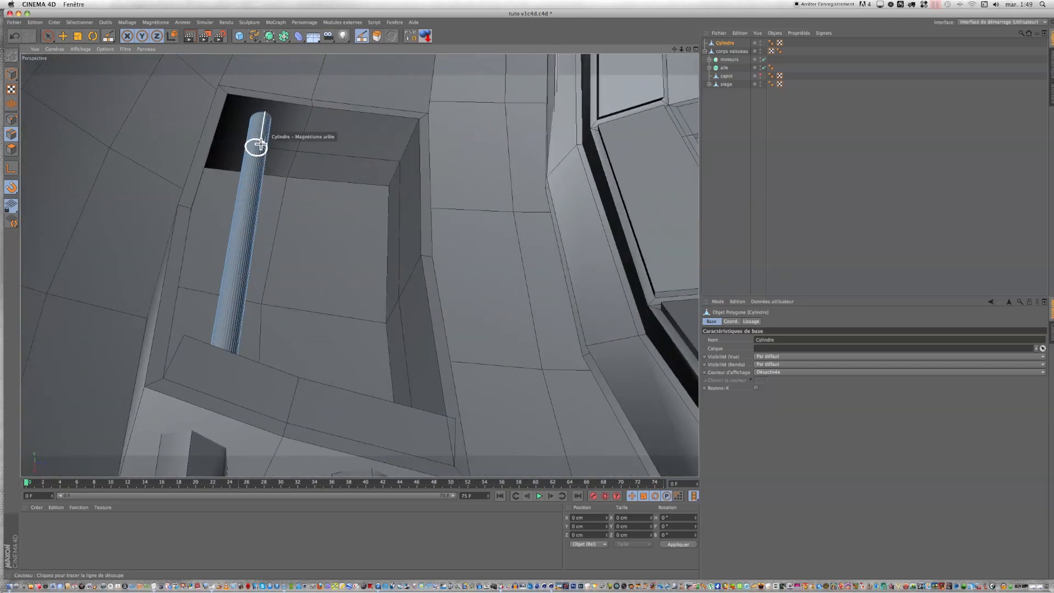
pyautogui.click(247, 201)
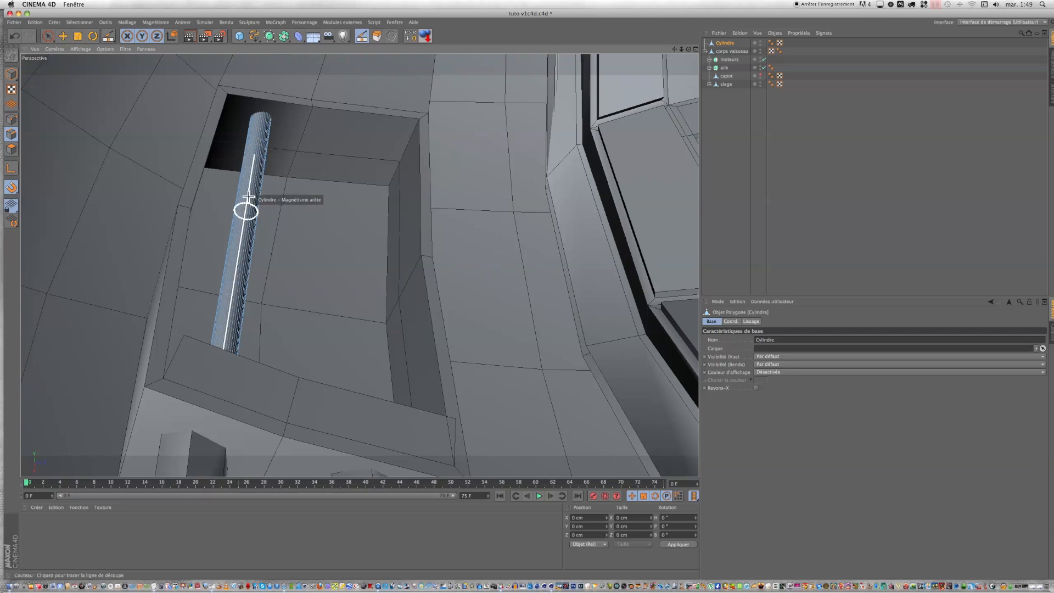
pyautogui.click(234, 285)
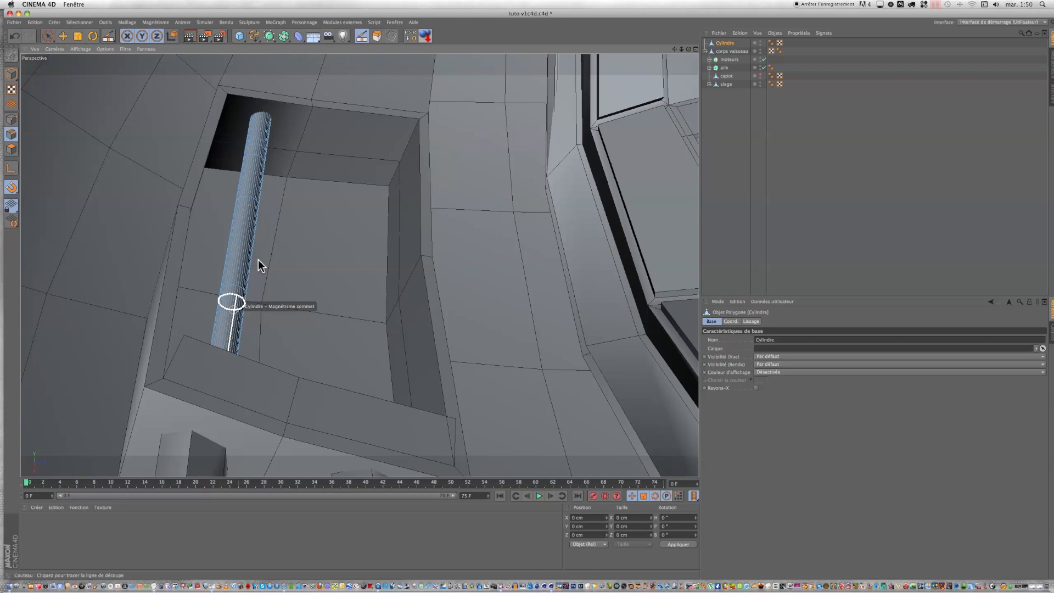
# Step: Loop-select the narrow polygon band near the rod's far end and scale it up to about 6.5 cm in diameter
pyautogui.click(79, 22)
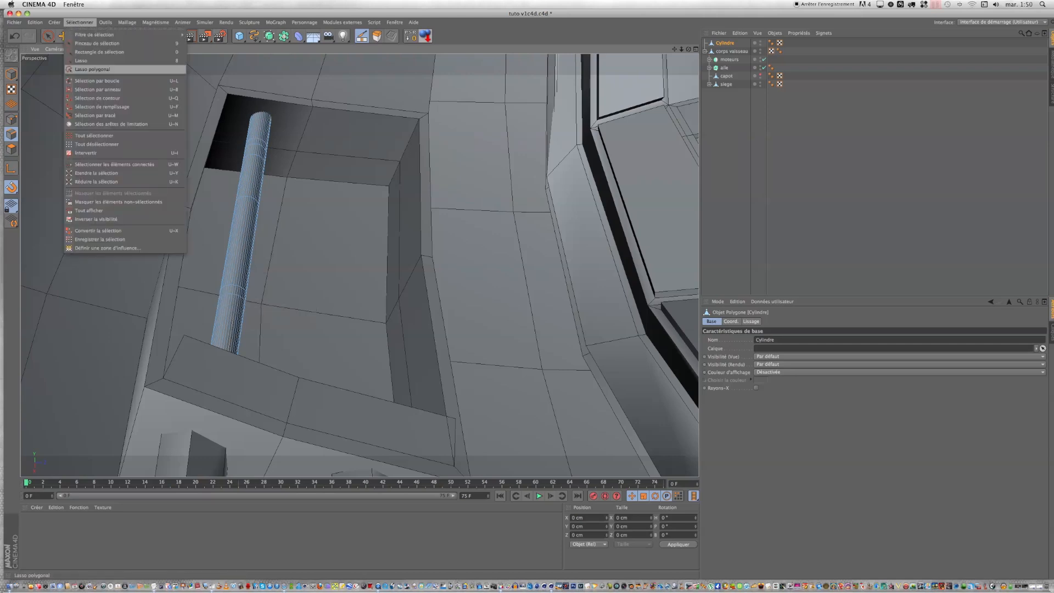
pyautogui.click(90, 81)
pyautogui.click(10, 149)
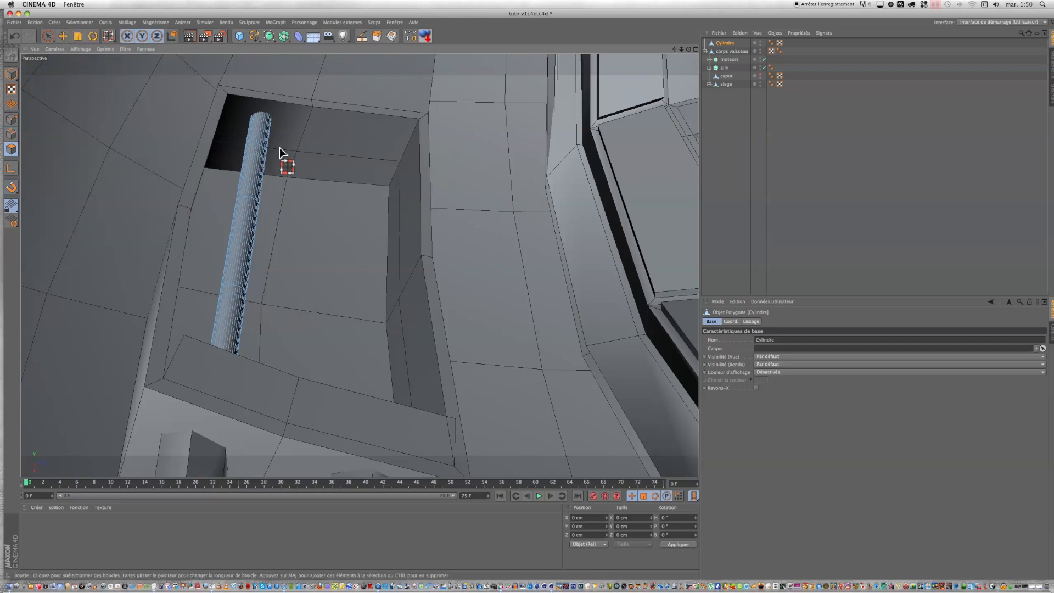
pyautogui.click(260, 142)
pyautogui.click(79, 37)
pyautogui.click(80, 37)
pyautogui.moveTo(155, 106); pyautogui.dragTo(296, 102)
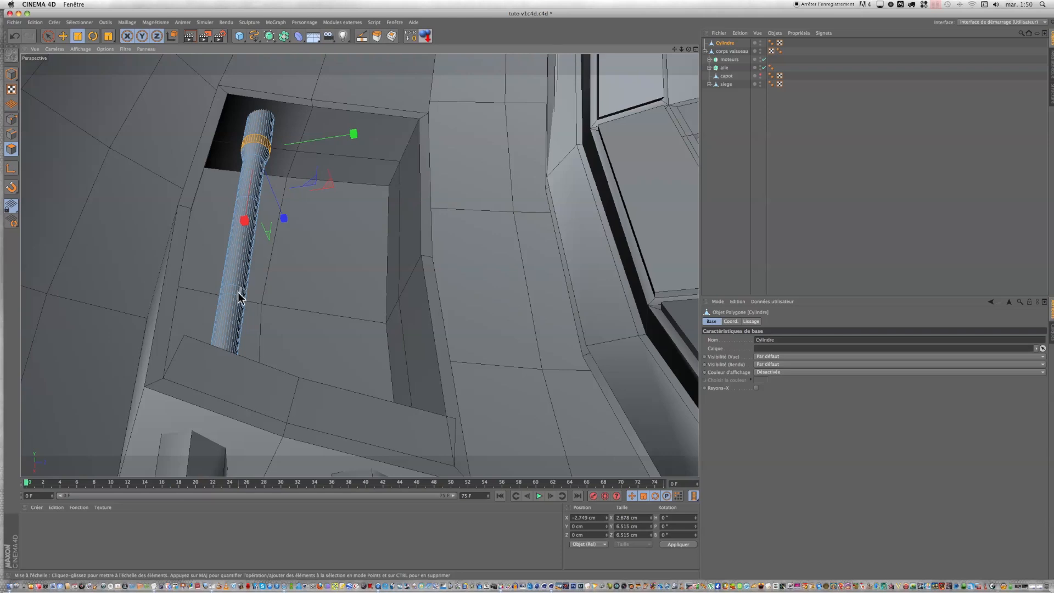
# Step: Loop-select the narrow polygon band near the rod's end by the bent pipes and enlarge it to about 7.3 cm in diameter
pyautogui.click(80, 22)
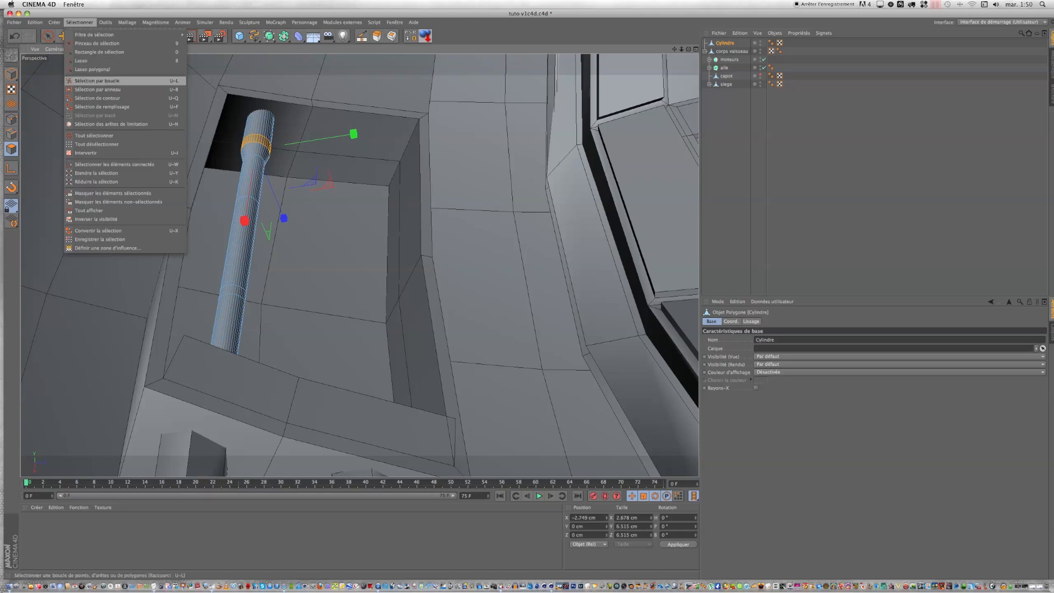
pyautogui.click(97, 81)
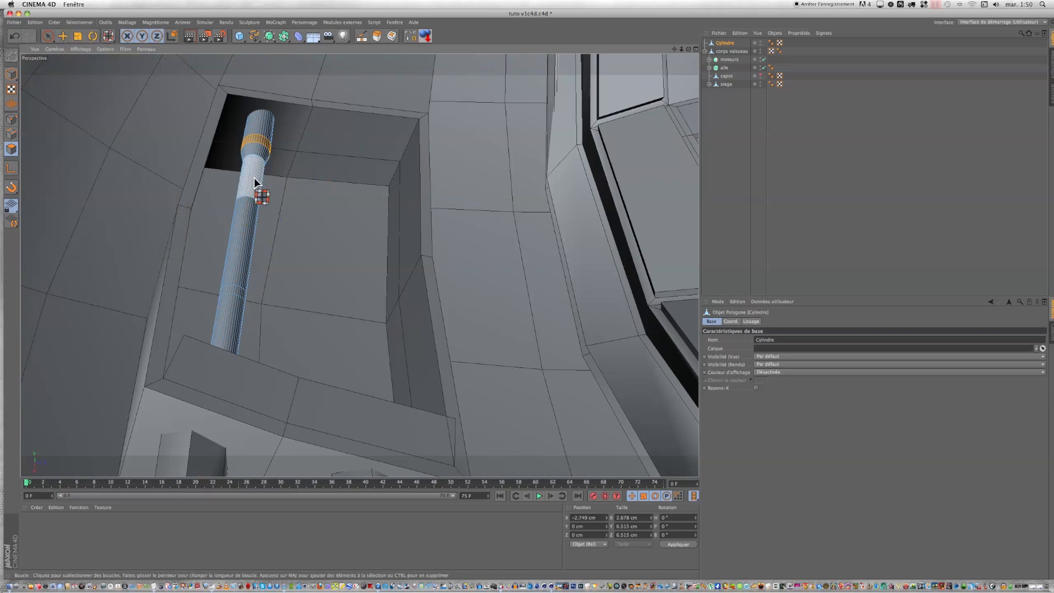
pyautogui.click(240, 297)
pyautogui.click(78, 38)
pyautogui.moveTo(101, 119); pyautogui.dragTo(142, 127)
pyautogui.moveTo(209, 121); pyautogui.dragTo(315, 131)
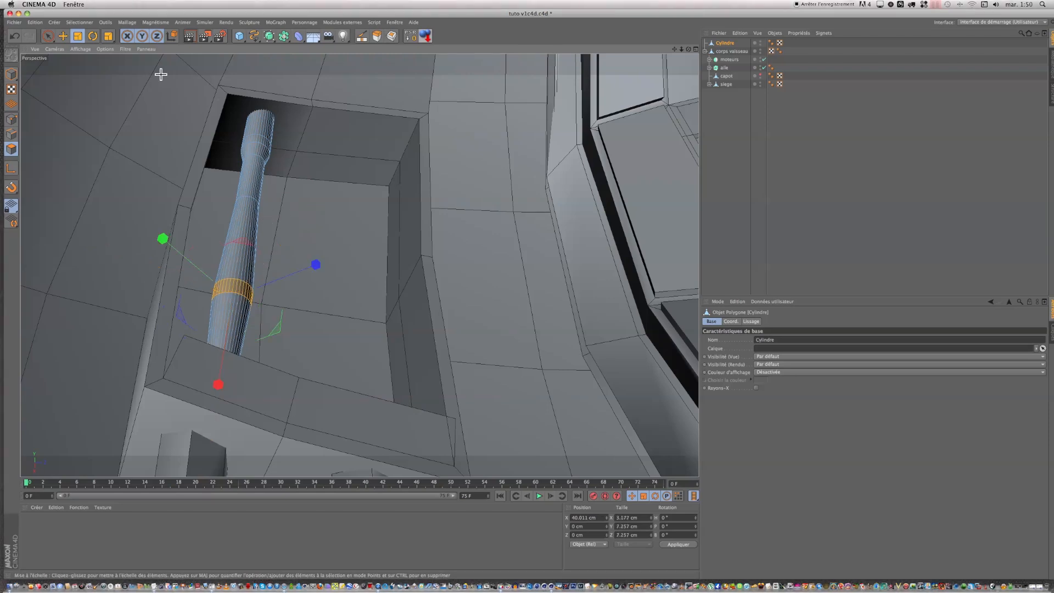
# Step: Cut another loop on the inner side of the 7.3 cm band and shrink the new adjoining polygon loop to about 4.7 cm in diameter
pyautogui.press('k')
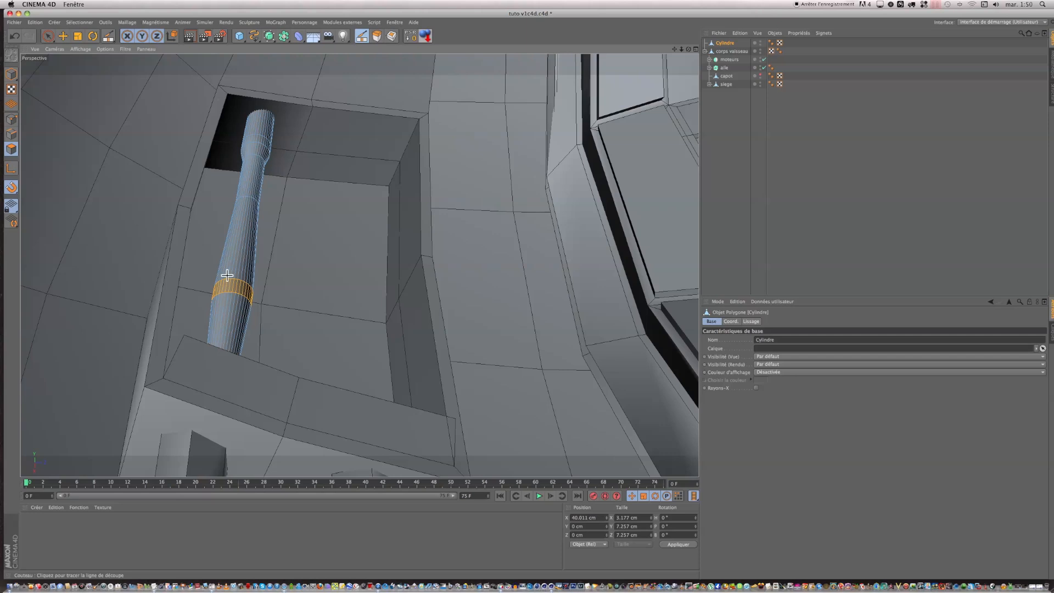
pyautogui.click(241, 254)
pyautogui.click(79, 22)
pyautogui.click(96, 81)
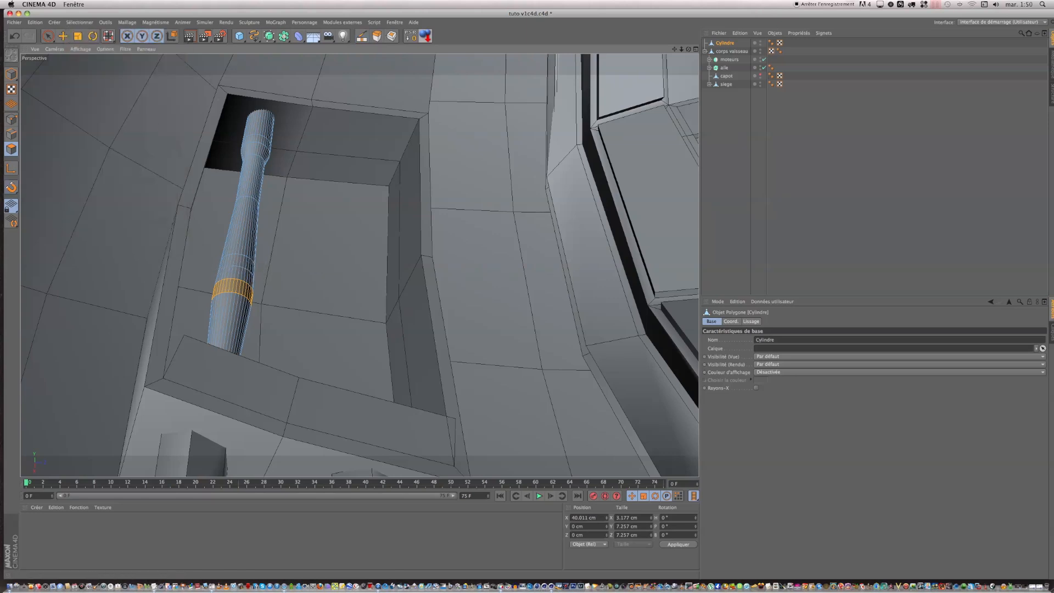
pyautogui.click(244, 269)
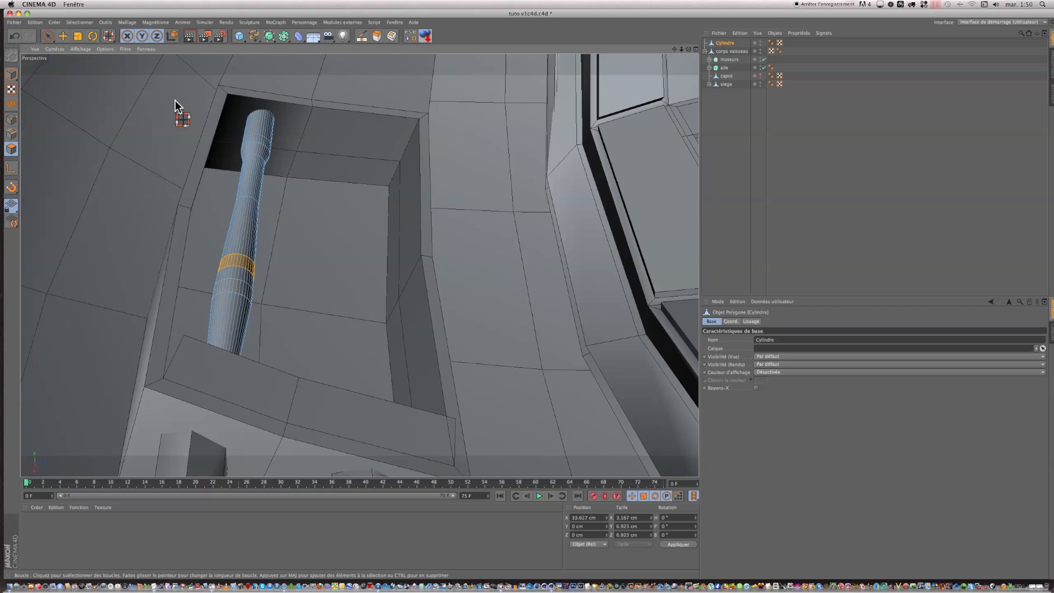
pyautogui.click(77, 36)
pyautogui.moveTo(170, 137); pyautogui.dragTo(31, 134)
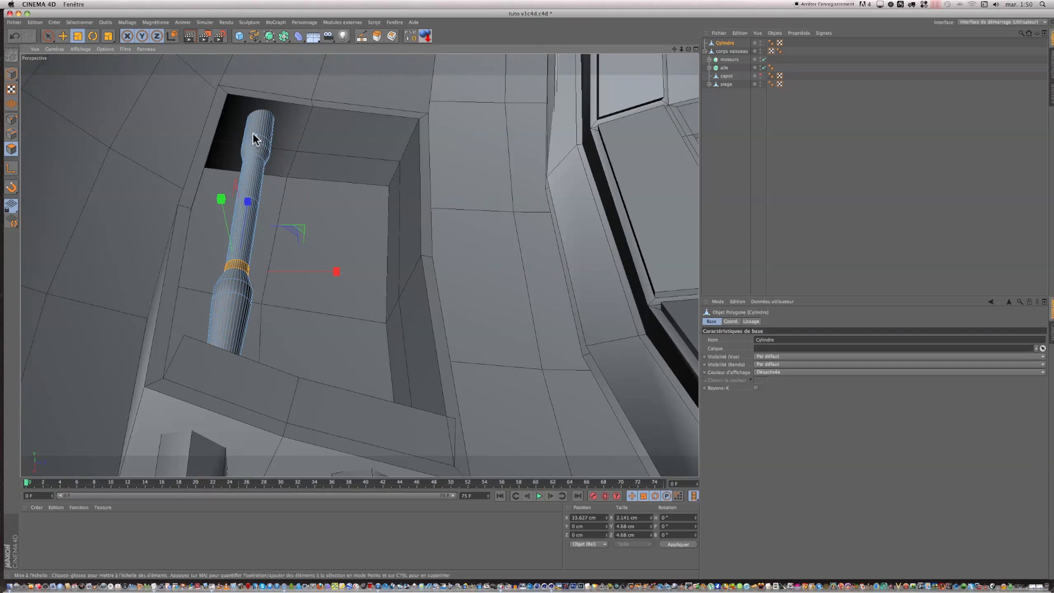
# Step: Loop-select the narrow polygon band near the rod's far end and extrude it outward into a collar about 12.5 cm in diameter
pyautogui.click(80, 22)
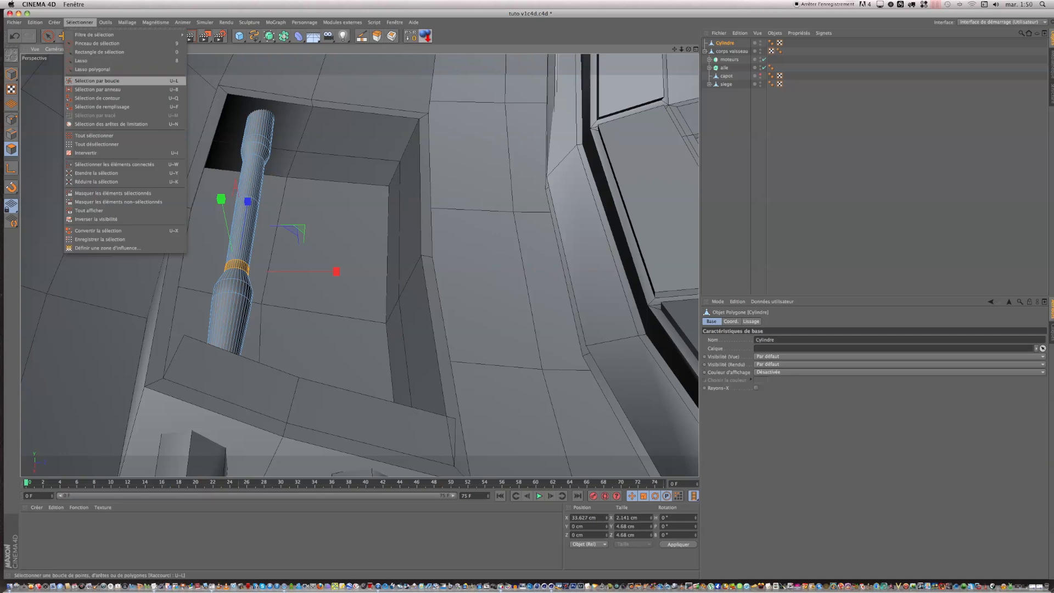
pyautogui.click(97, 80)
pyautogui.click(254, 145)
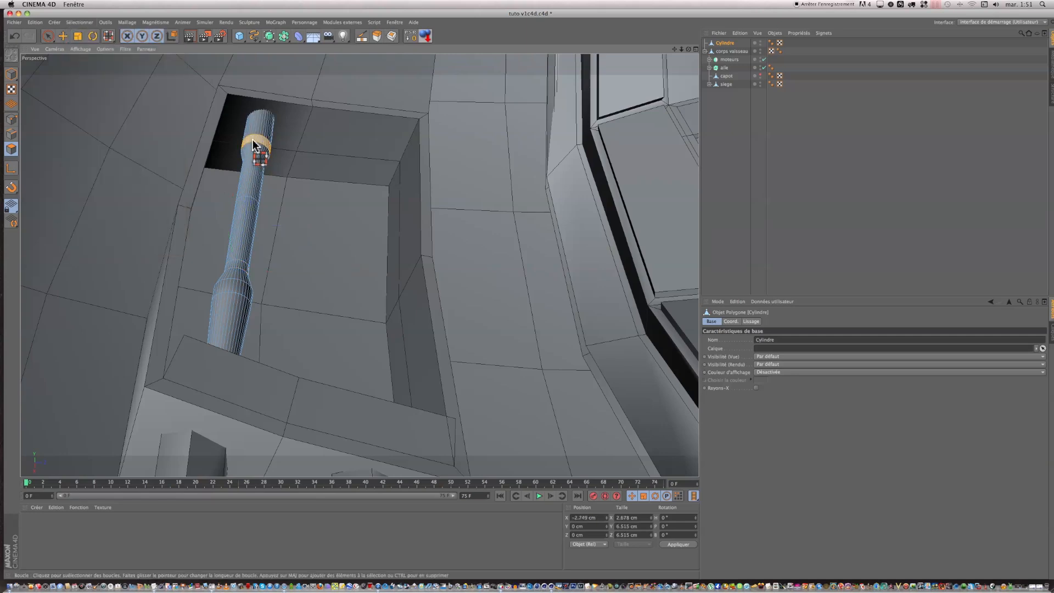
pyautogui.click(377, 37)
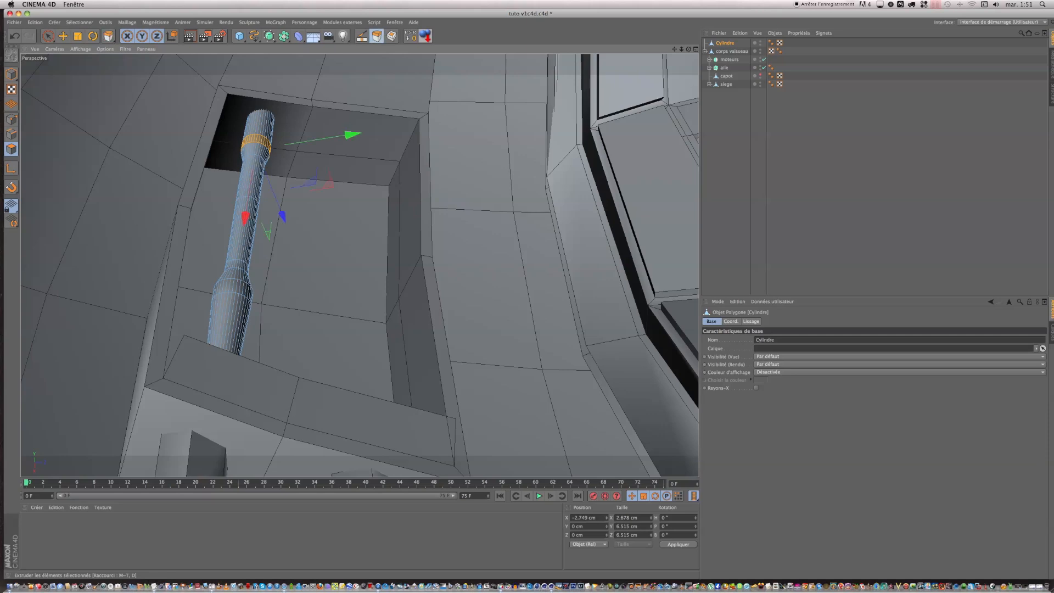
pyautogui.moveTo(184, 93); pyautogui.dragTo(219, 94)
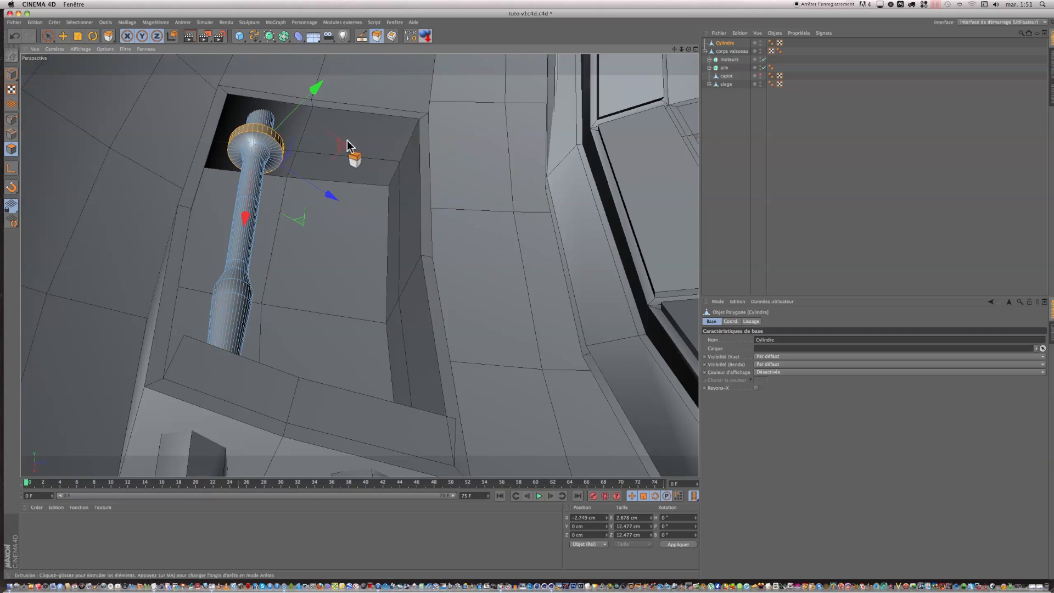
# Step: Duplicate the rod and place the copy beside the original inside the same recess
pyautogui.moveTo(725, 43); pyautogui.dragTo(727, 47)
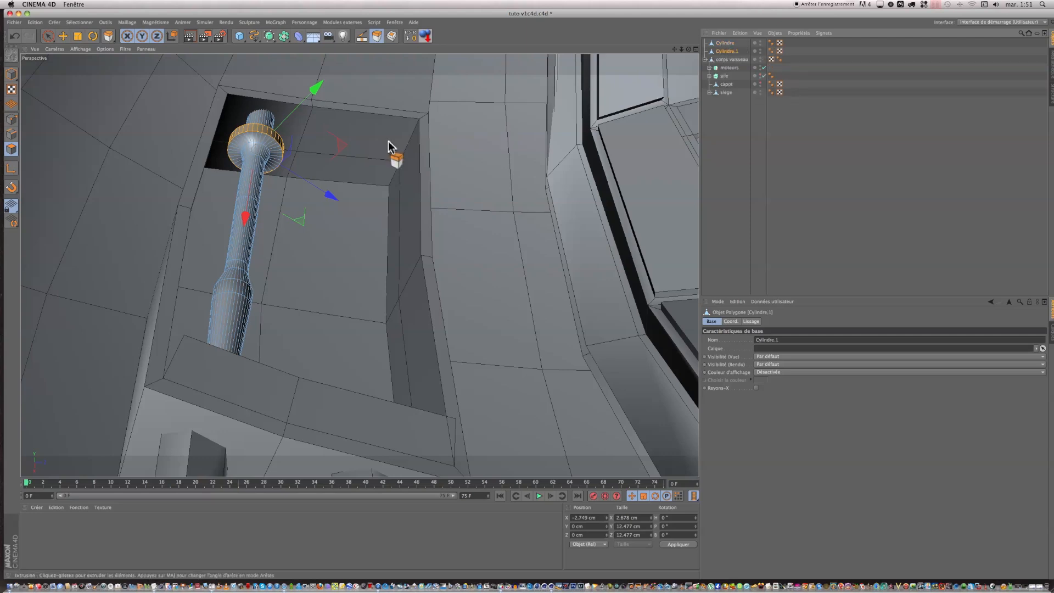
pyautogui.click(11, 75)
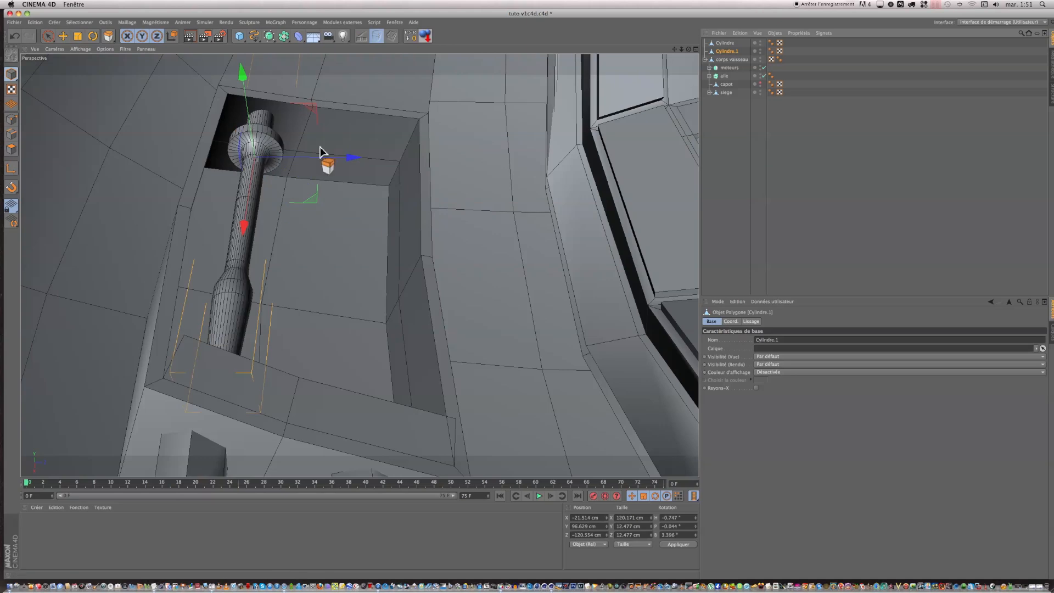
pyautogui.moveTo(351, 159); pyautogui.dragTo(439, 167)
pyautogui.moveTo(343, 81); pyautogui.dragTo(341, 105)
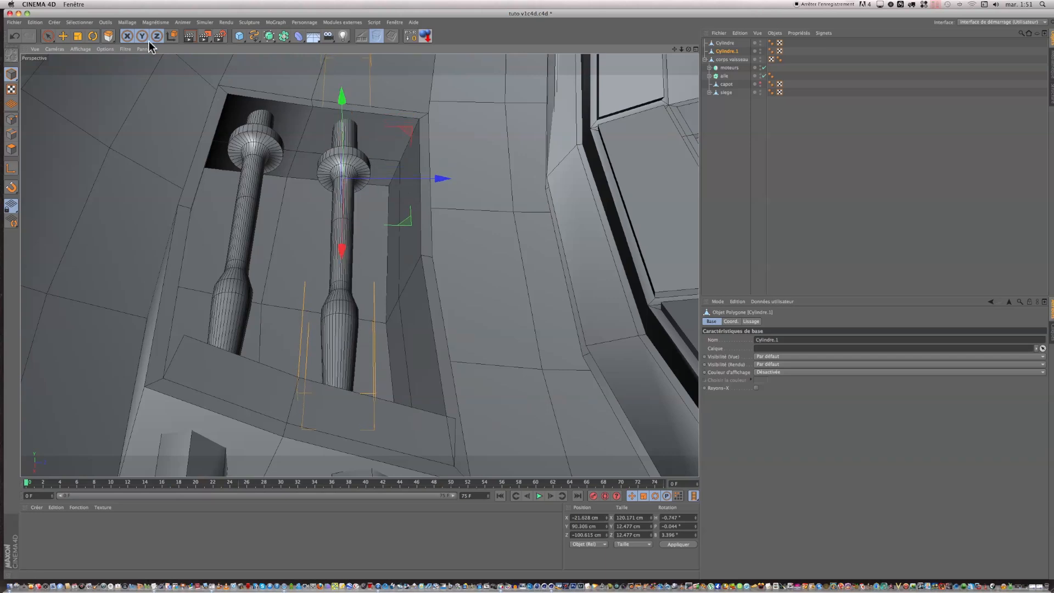
# Step: Loop-select the long middle polygon band of the copied rod and extrude it outward to about 9.4 cm in diameter
pyautogui.click(80, 22)
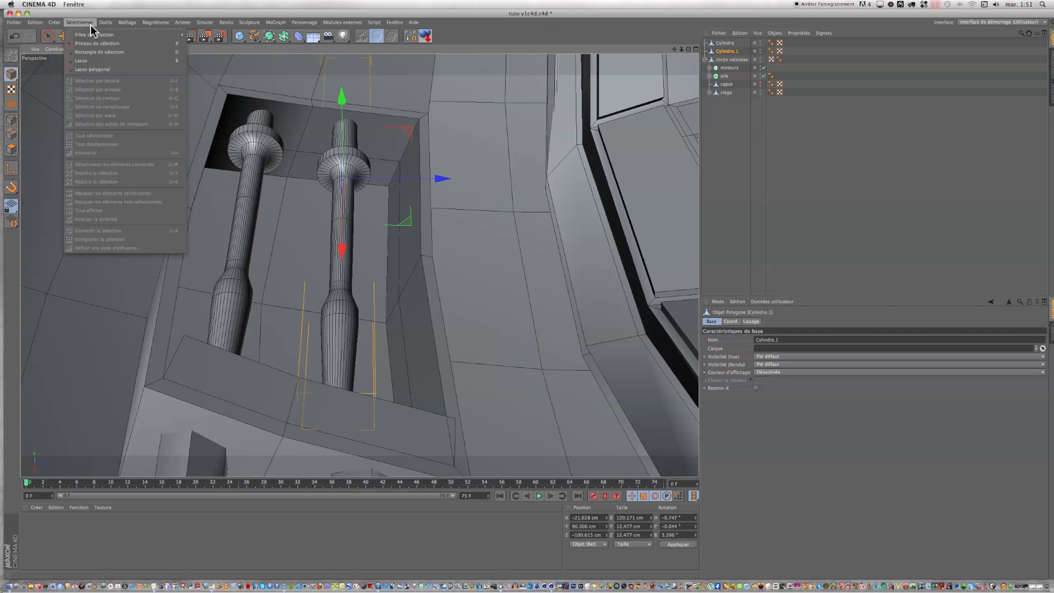
pyautogui.click(11, 149)
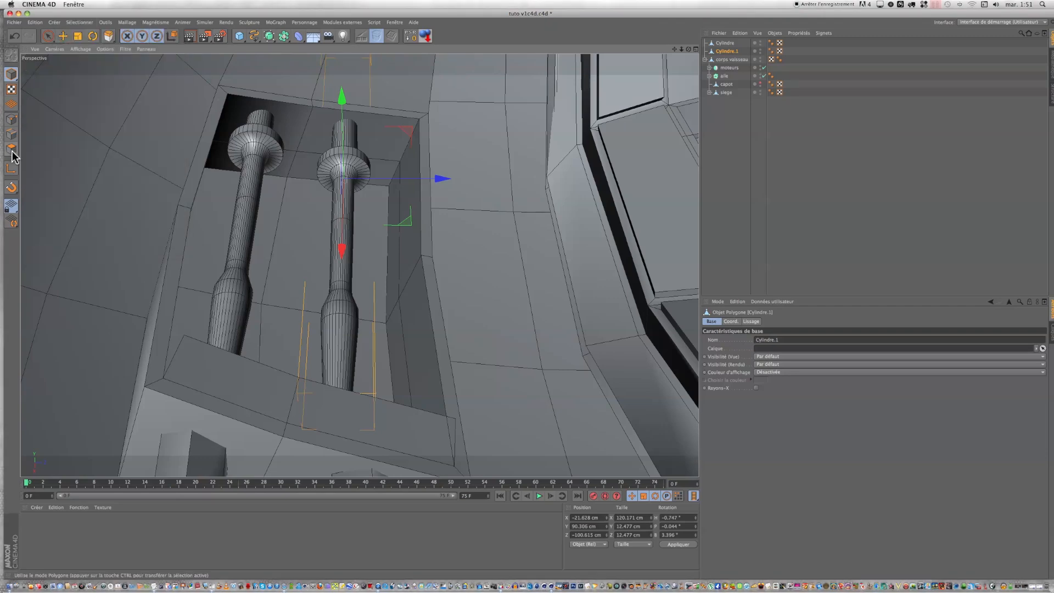
pyautogui.click(79, 22)
pyautogui.click(90, 74)
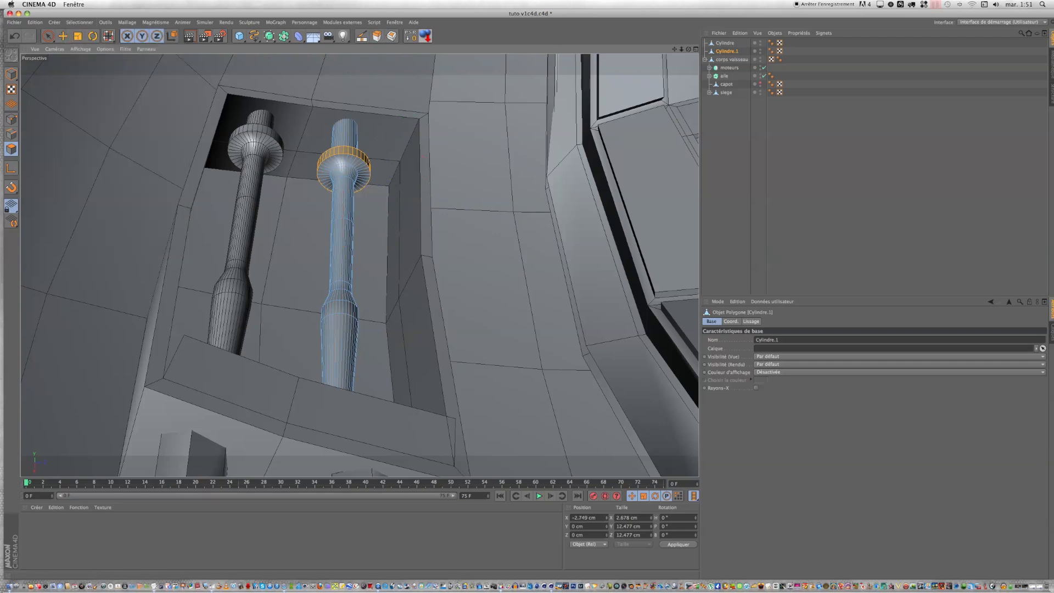
pyautogui.click(352, 241)
pyautogui.press('d')
pyautogui.moveTo(357, 102); pyautogui.dragTo(393, 102)
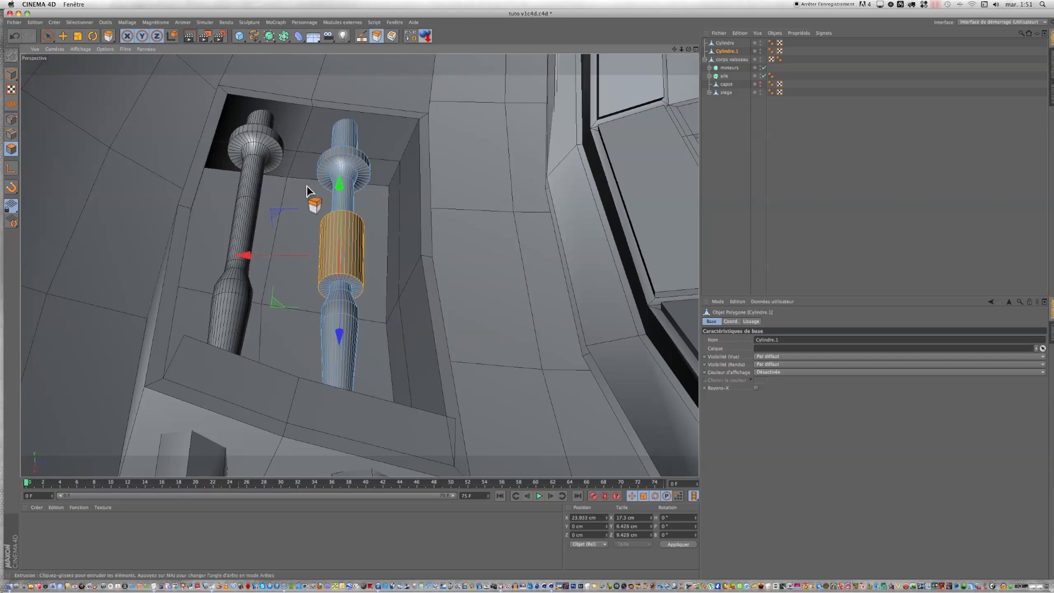
pyautogui.click(503, 115)
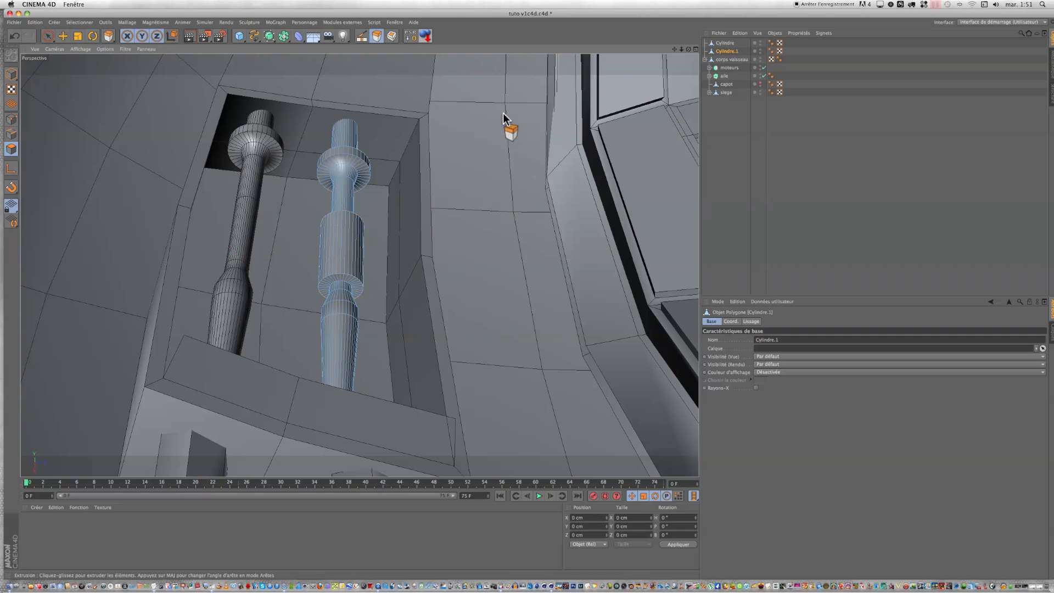
# Step: Group the two rods, Cylindre and Cylindre.1, under one null object
pyautogui.scroll(-5, 503, 113)
pyautogui.keyDown('alt'); pyautogui.moveTo(504, 114); pyautogui.dragTo(523, 295); pyautogui.keyUp('alt')
pyautogui.scroll(3, 525, 293)
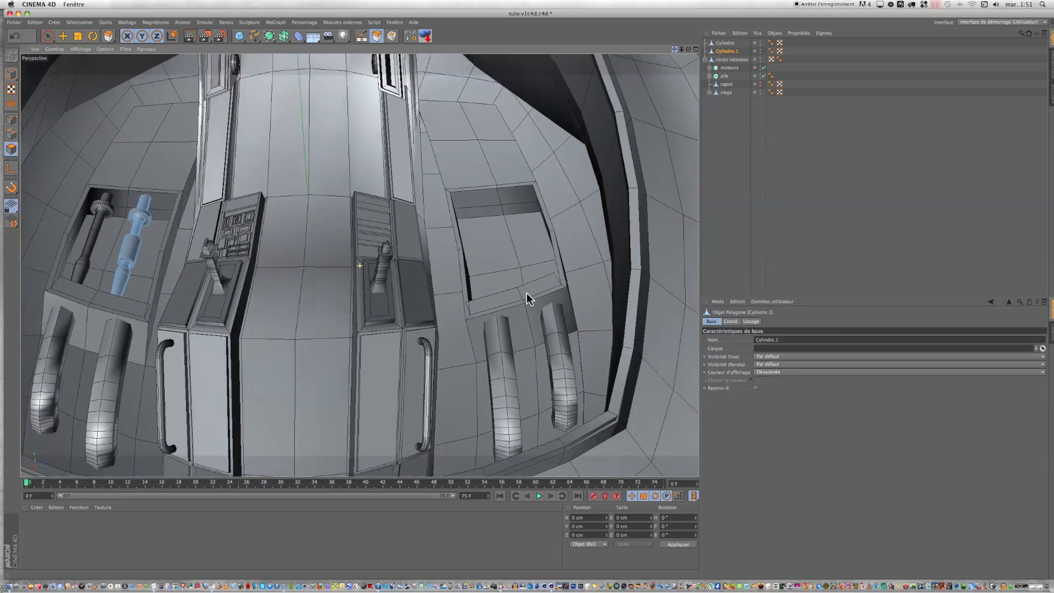
pyautogui.click(724, 43)
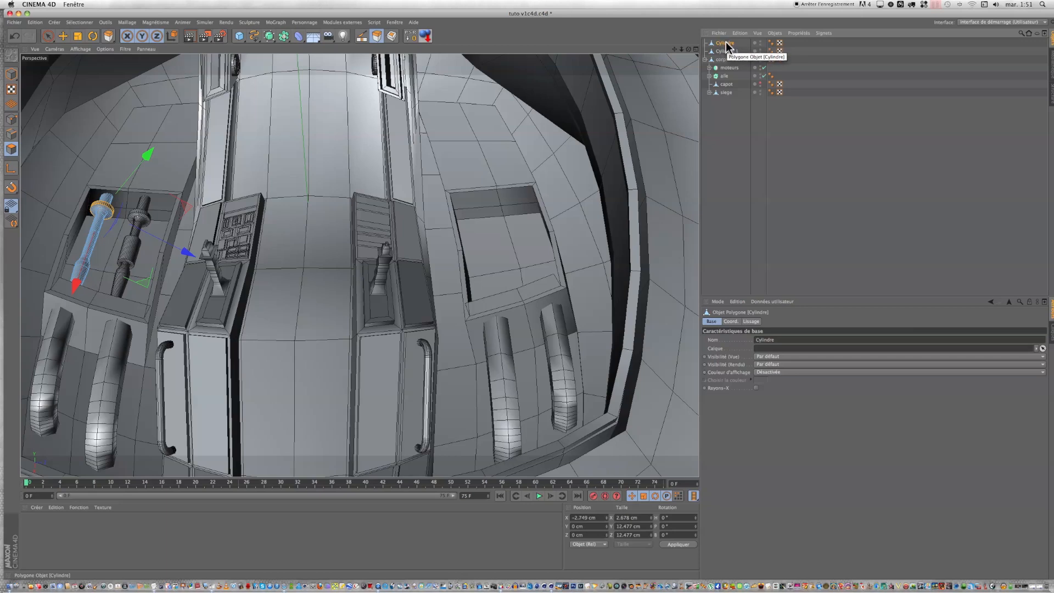
pyautogui.keyDown('shift'); pyautogui.click(726, 49); pyautogui.keyUp('shift')
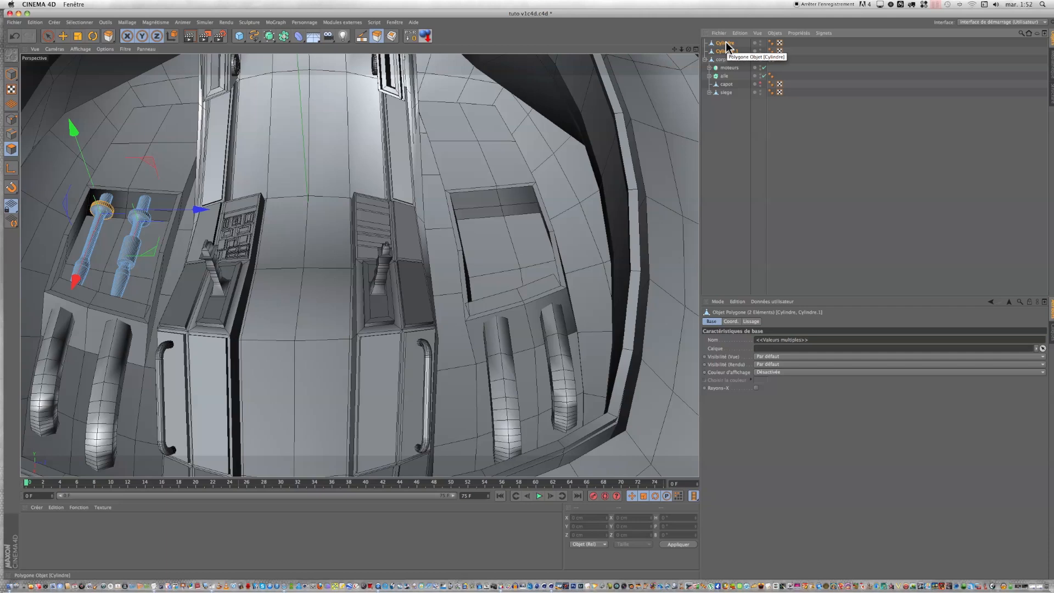
pyautogui.hotkey('alt', 'g')
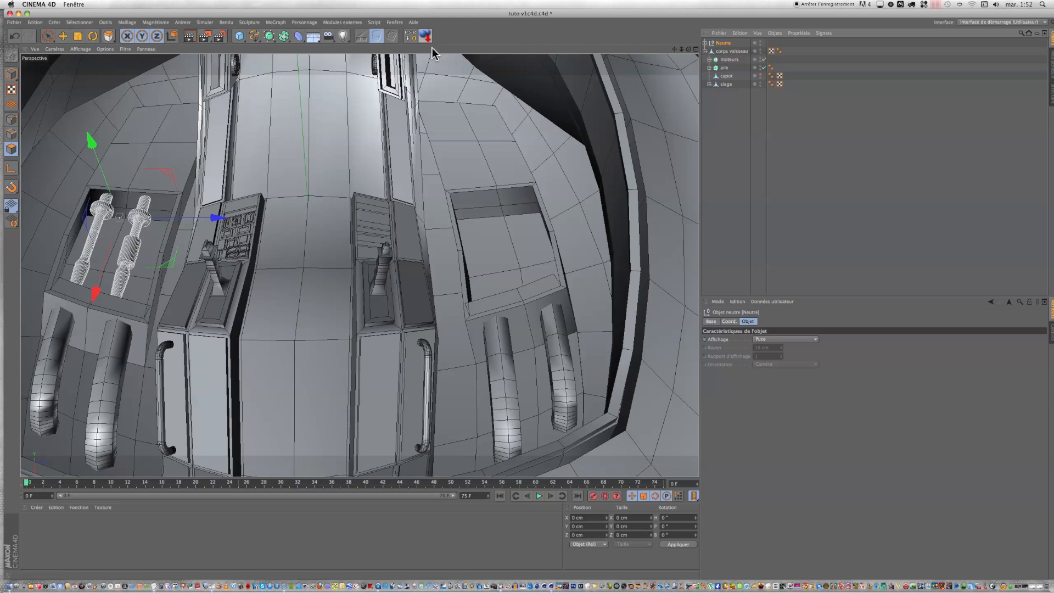
# Step: Mirror the rod group into the opposite recess with a Symmetry object set to the XY plane
pyautogui.moveTo(284, 36); pyautogui.dragTo(376, 77)
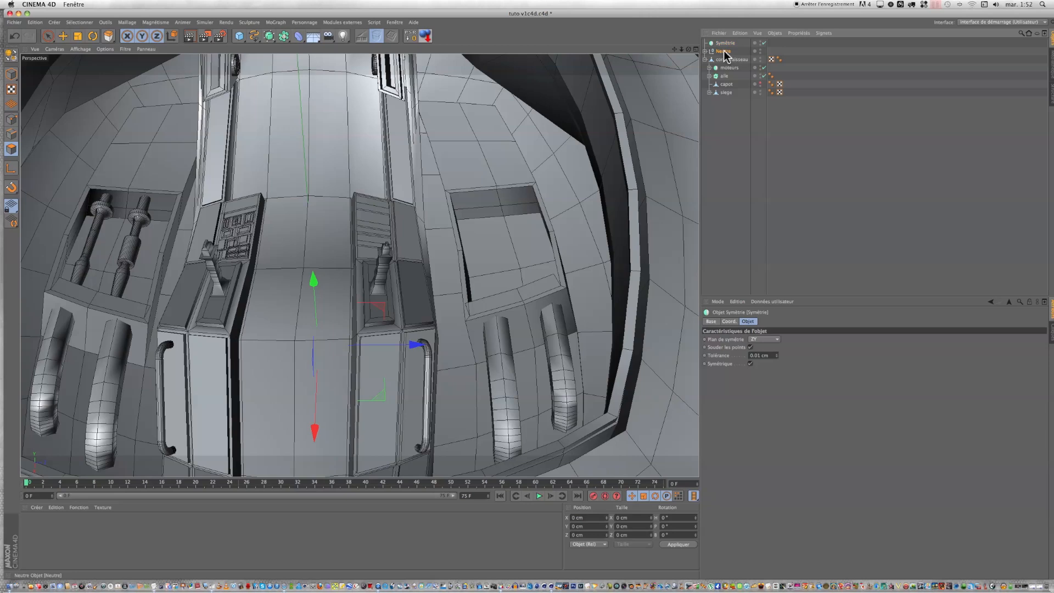
pyautogui.moveTo(724, 48); pyautogui.dragTo(724, 44)
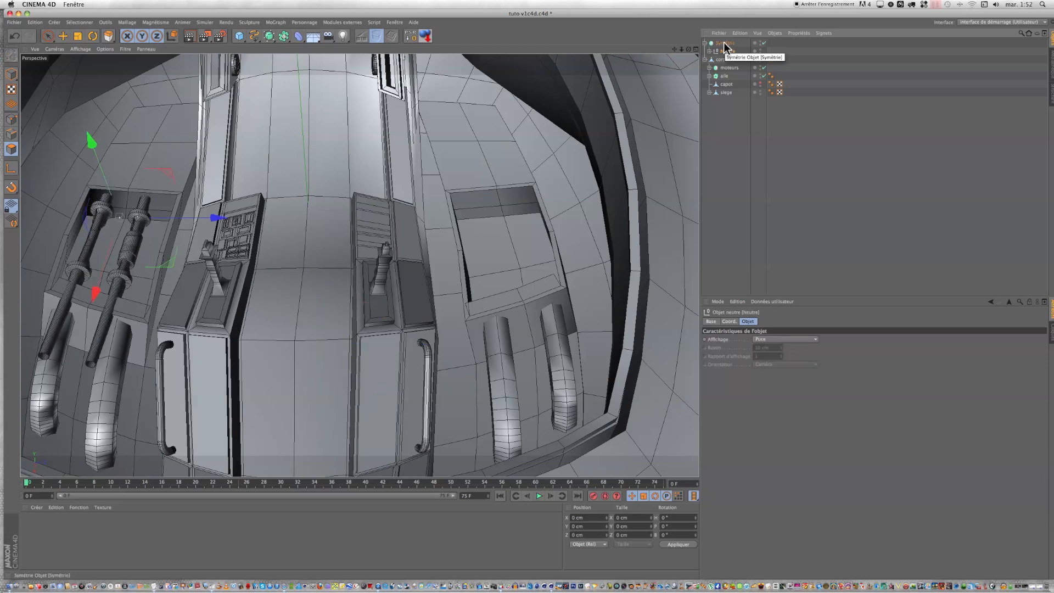
pyautogui.click(724, 44)
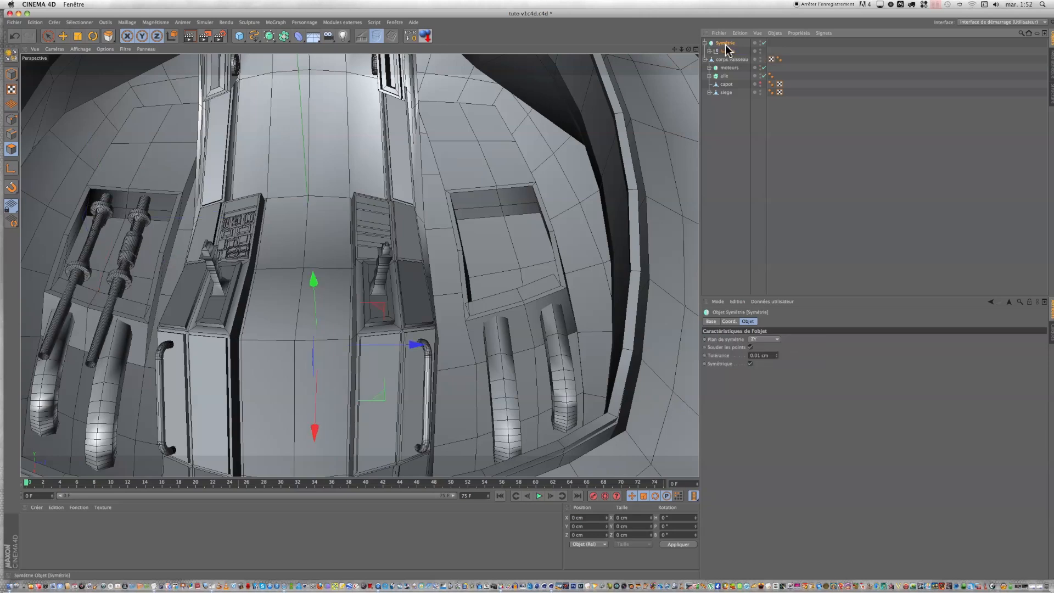
pyautogui.click(759, 340)
pyautogui.click(759, 348)
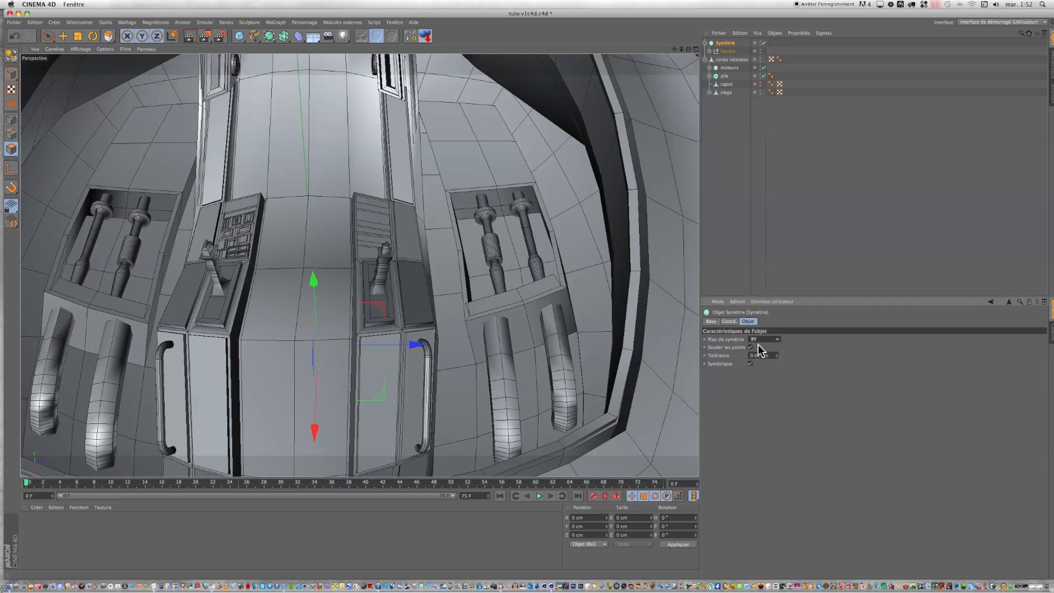
# Step: Rename the Symmetry object as "tuyaux 3"
pyautogui.doubleClick(724, 43)
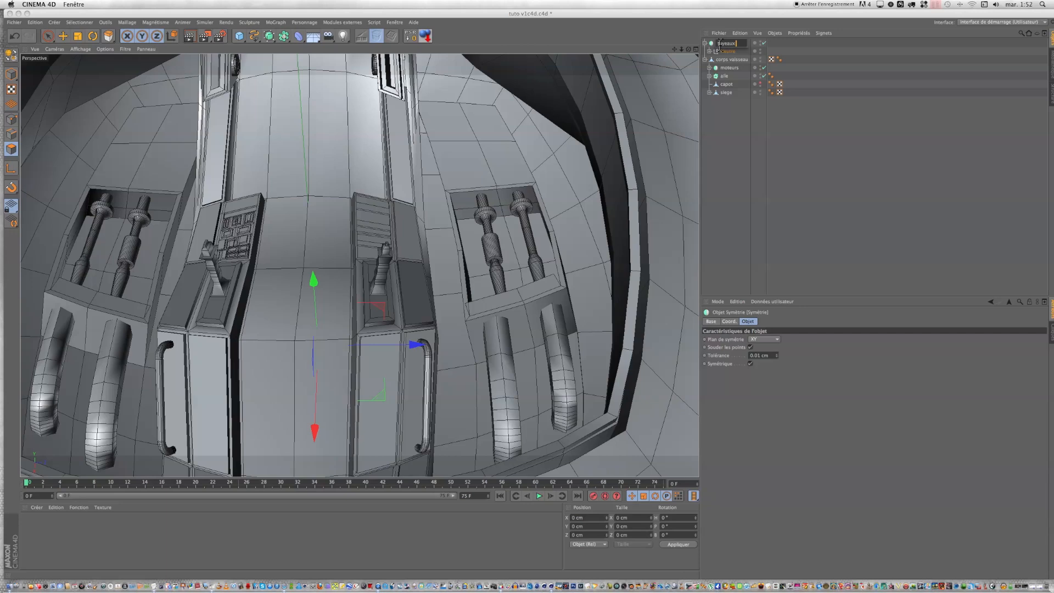
pyautogui.write('tuyaux 3')
pyautogui.click(739, 124)
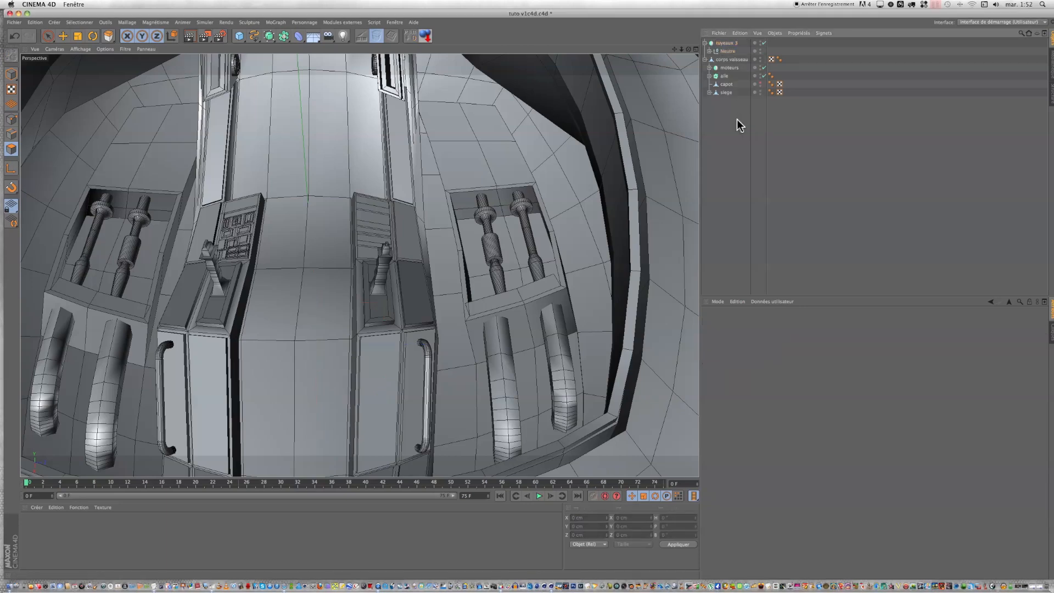
# Step: Nest tuyaux 3 inside the seat pipes group under siege and collapse the siege hierarchy
pyautogui.click(709, 92)
pyautogui.moveTo(731, 114); pyautogui.dragTo(730, 110)
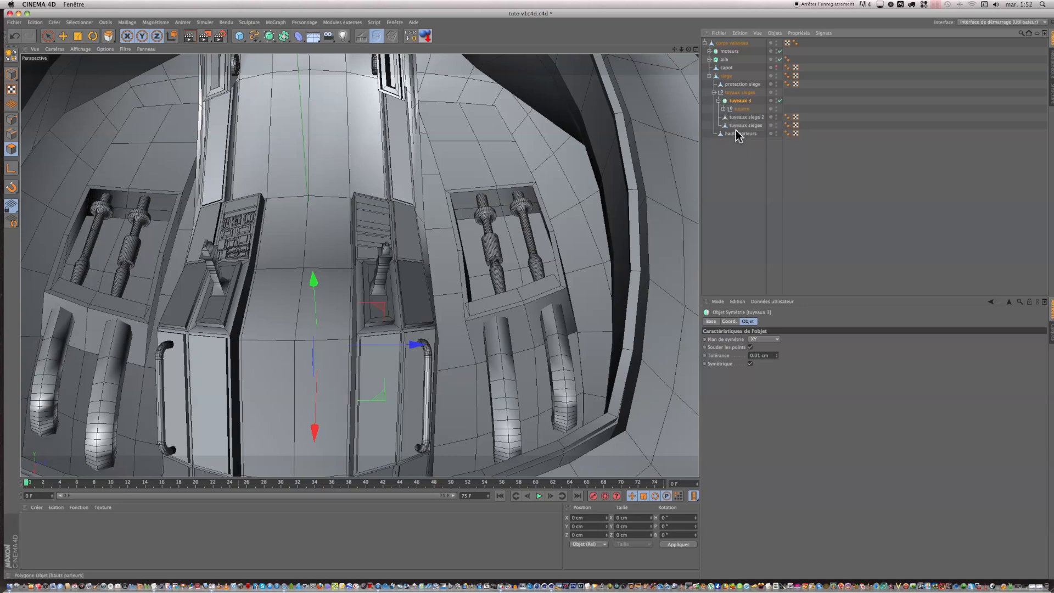
pyautogui.click(719, 101)
pyautogui.click(714, 93)
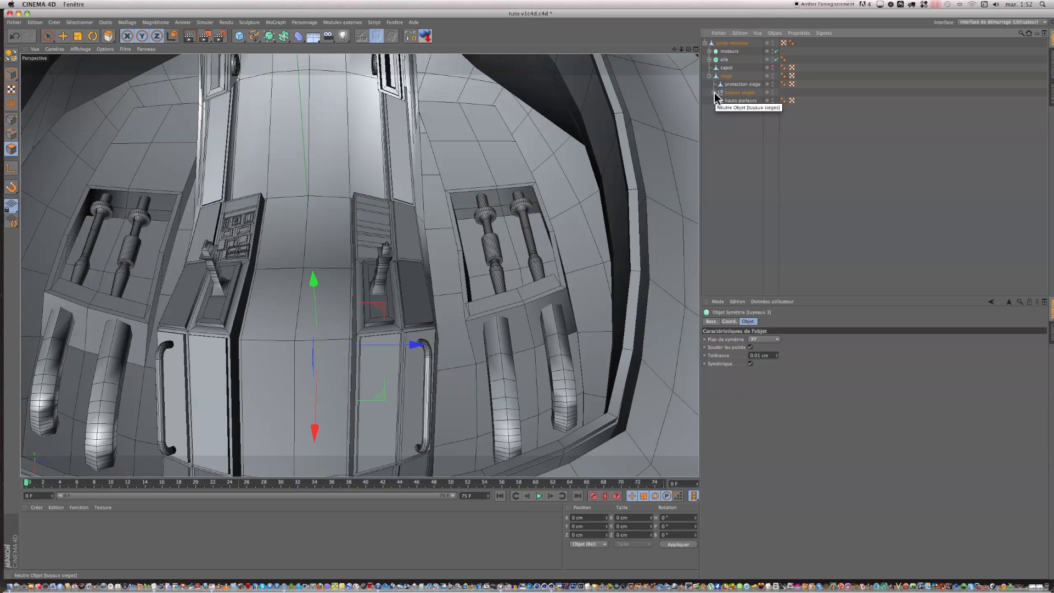
pyautogui.click(709, 77)
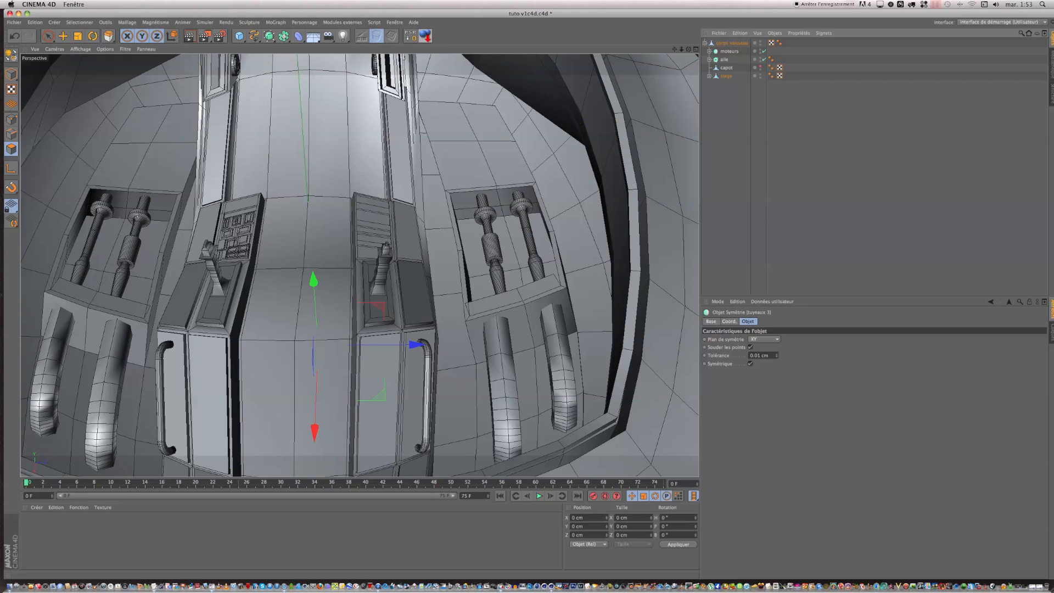
# Step: Select the four corps vaisseau polygons beyond each rod recess on both sides and inset each one individually with Inner Extrude
pyautogui.click(732, 43)
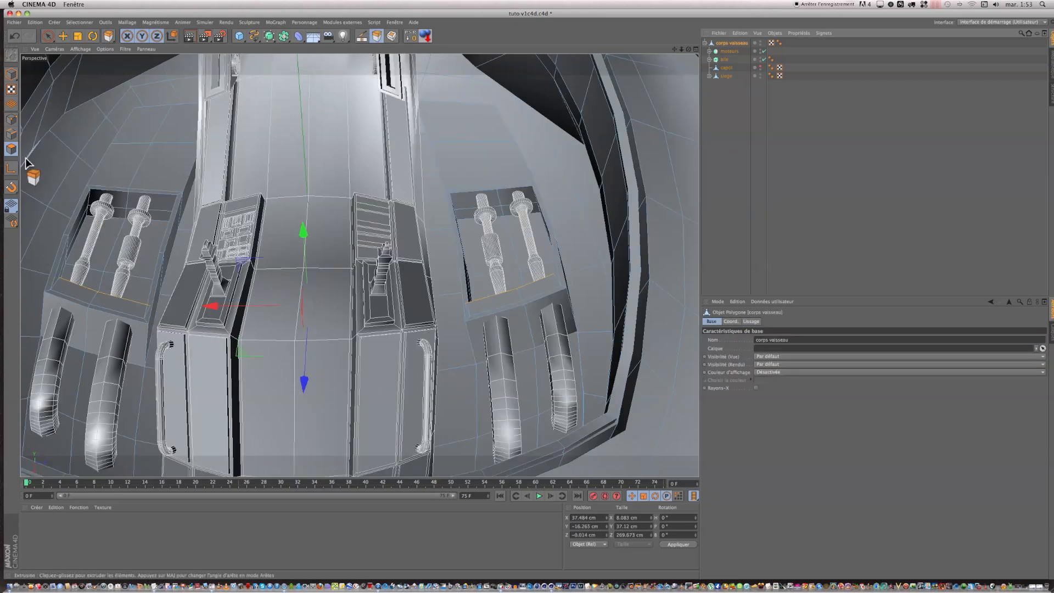
pyautogui.click(131, 155)
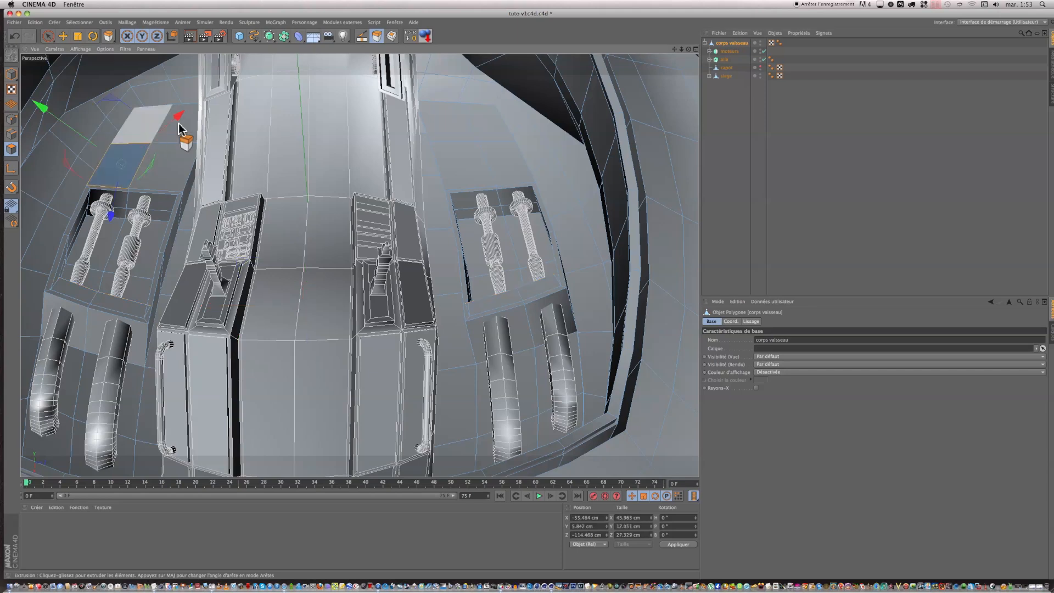
pyautogui.moveTo(48, 36); pyautogui.dragTo(74, 51)
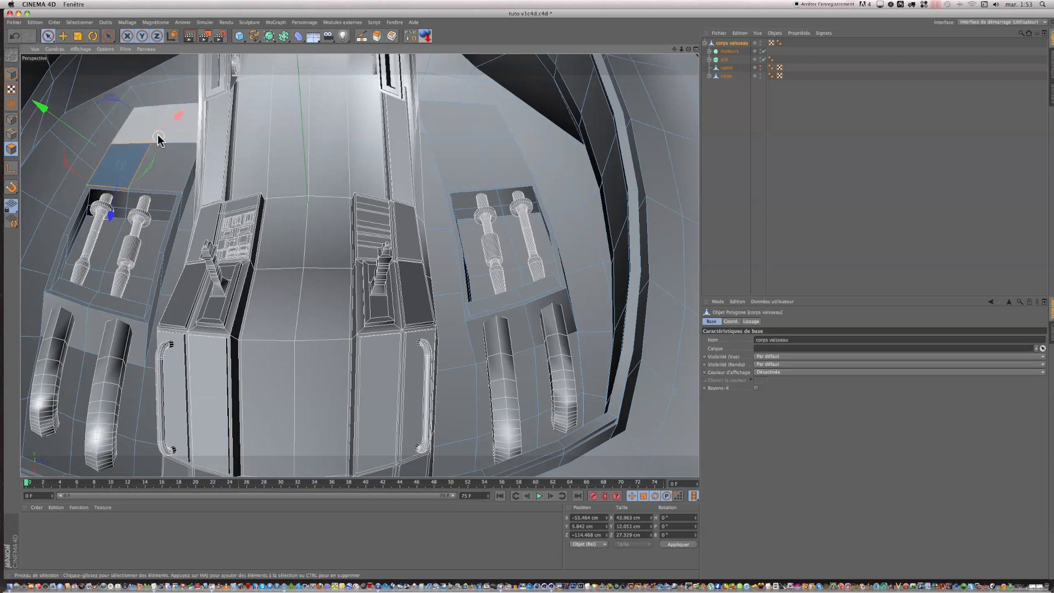
pyautogui.moveTo(156, 142); pyautogui.dragTo(164, 151)
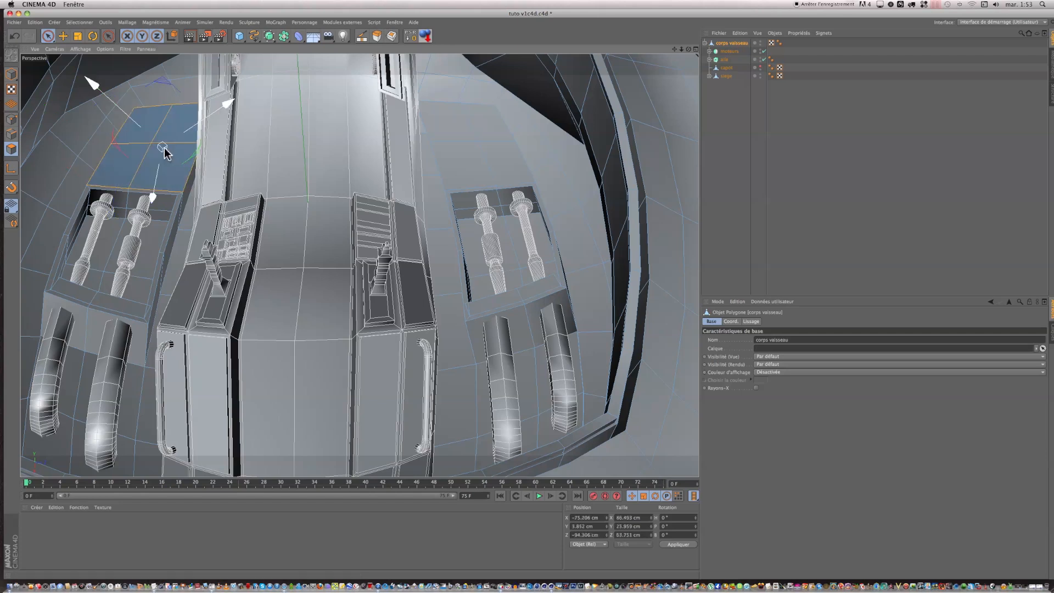
pyautogui.keyDown('shift'); pyautogui.moveTo(480, 146); pyautogui.dragTo(480, 146); pyautogui.keyUp('shift')
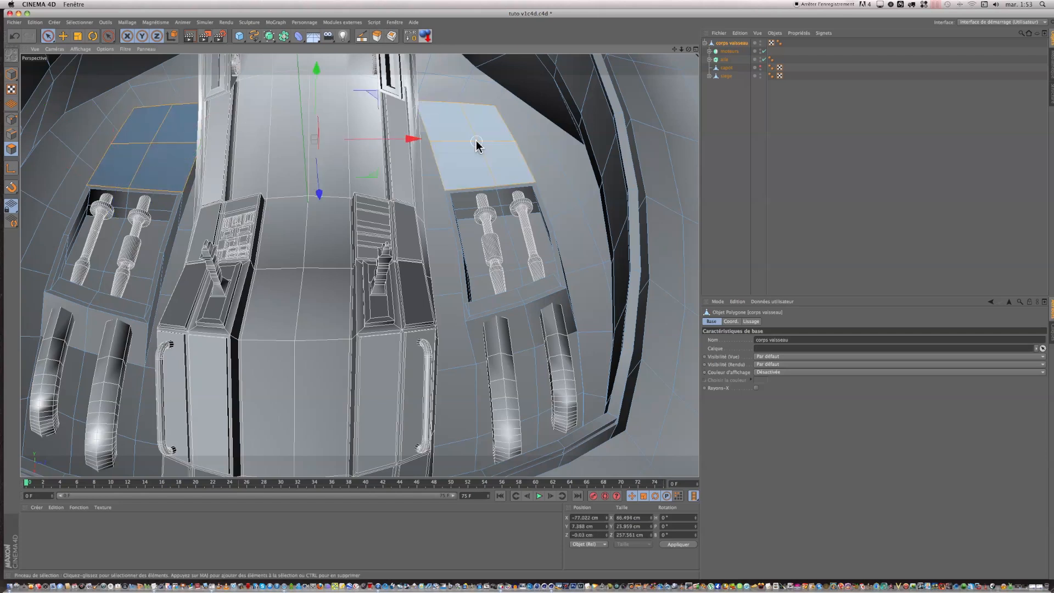
pyautogui.click(392, 36)
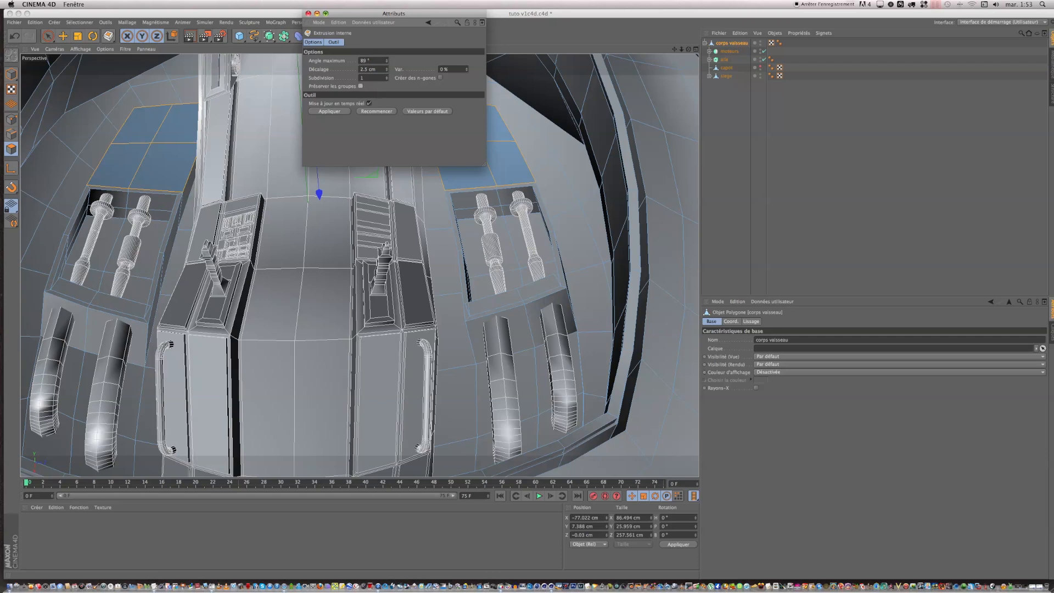
pyautogui.click(308, 13)
pyautogui.moveTo(550, 113); pyautogui.dragTo(535, 112)
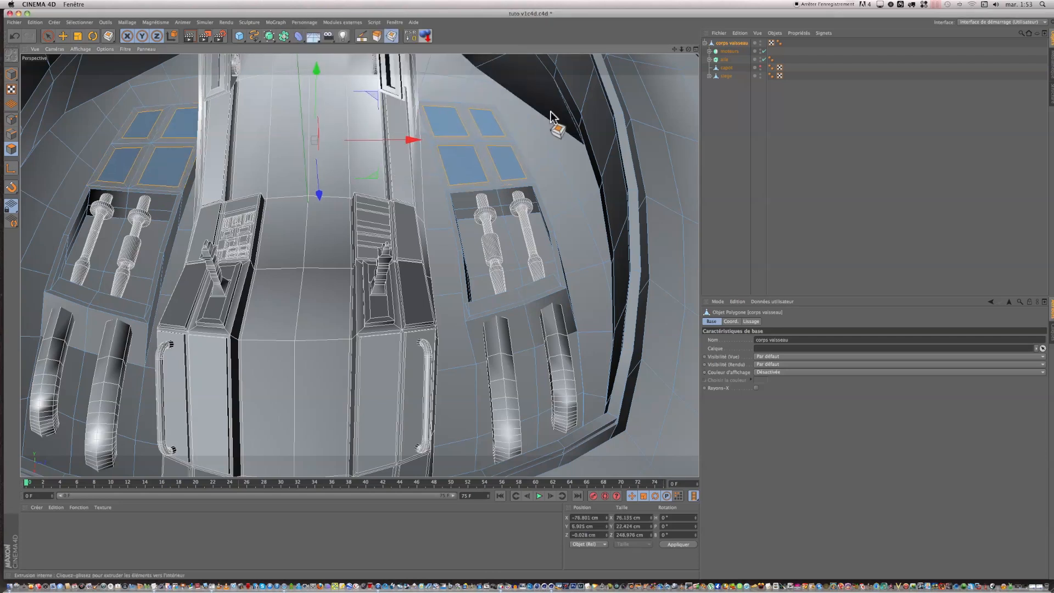
# Step: Extrude the eight inset polygons inward to sink them into the hull as separate recesses
pyautogui.click(389, 38)
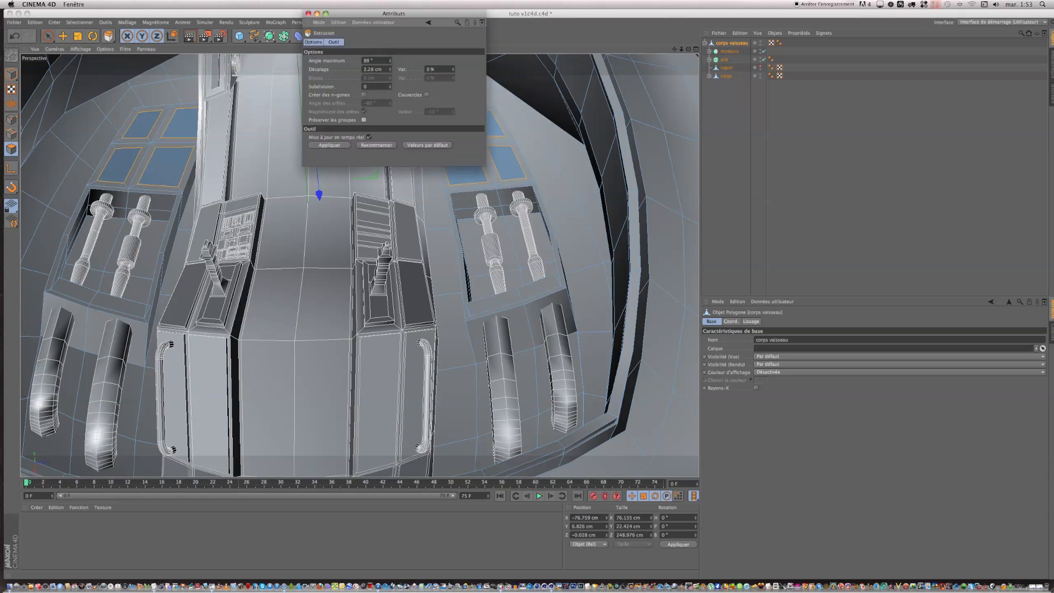
pyautogui.click(308, 13)
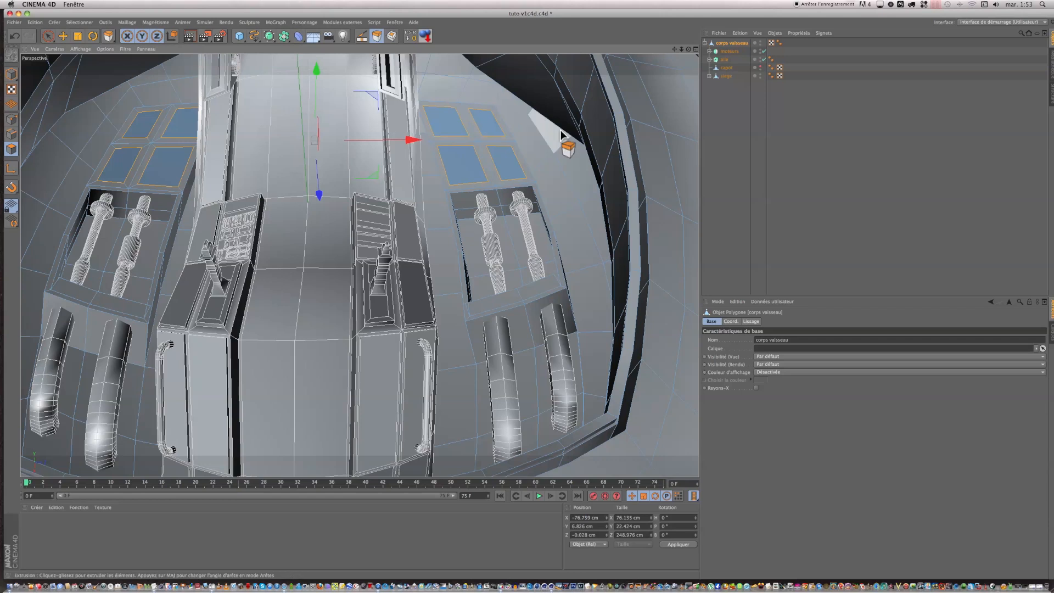
pyautogui.moveTo(351, 236); pyautogui.dragTo(331, 237)
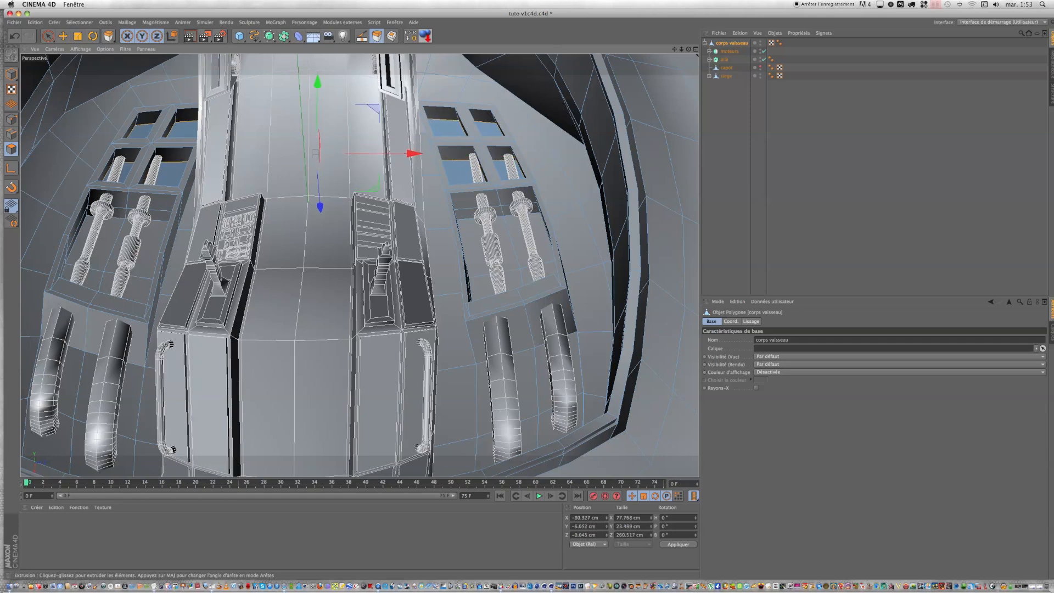
# Step: Expand siege down to the cylinders nested in the tuyaux 3 symmetry and select Cylindre
pyautogui.moveTo(527, 300); pyautogui.dragTo(525, 299)
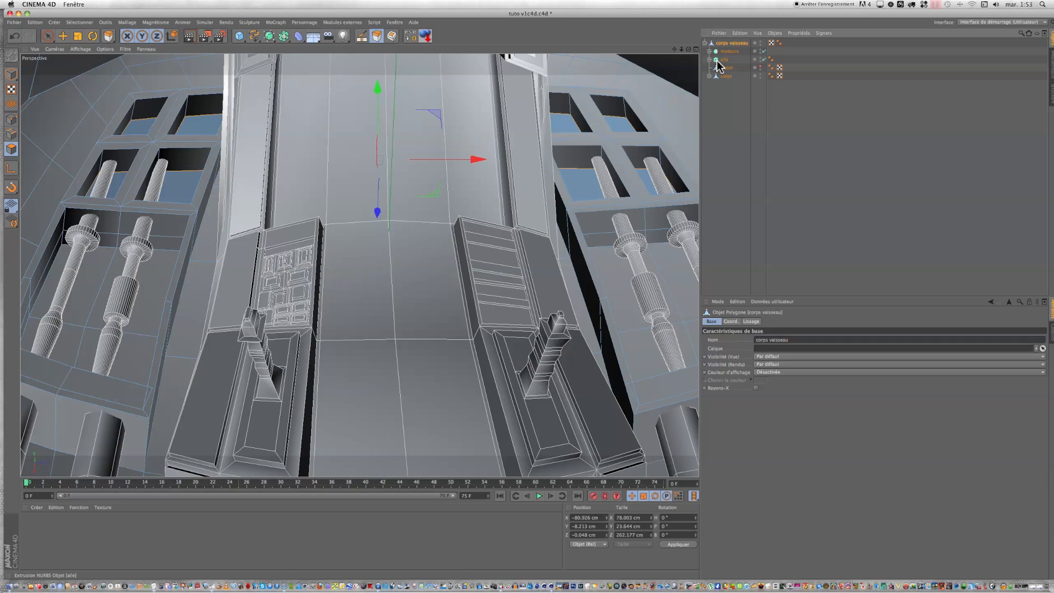
pyautogui.click(709, 77)
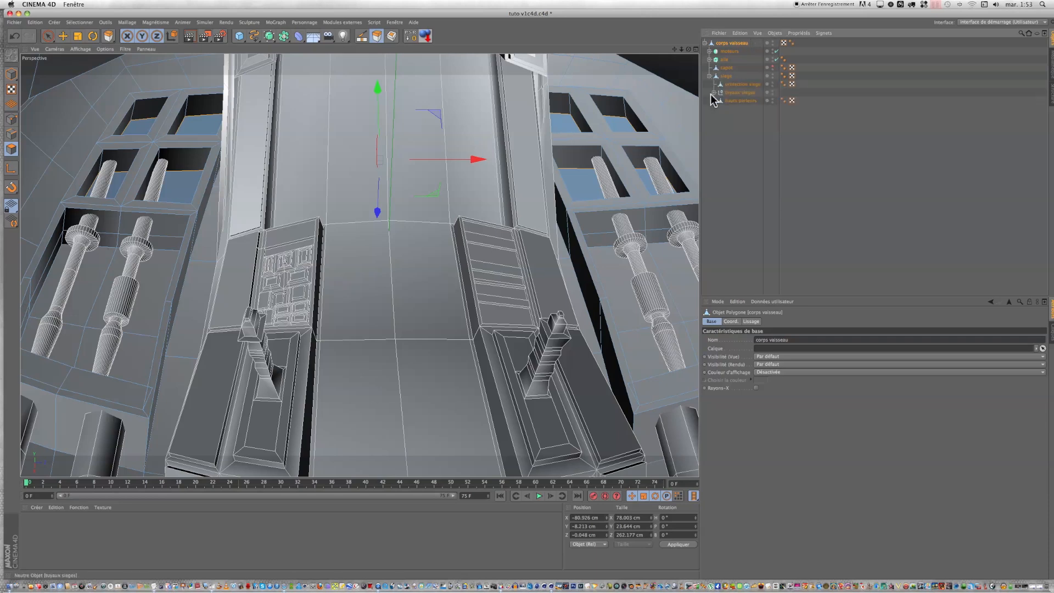
pyautogui.click(713, 92)
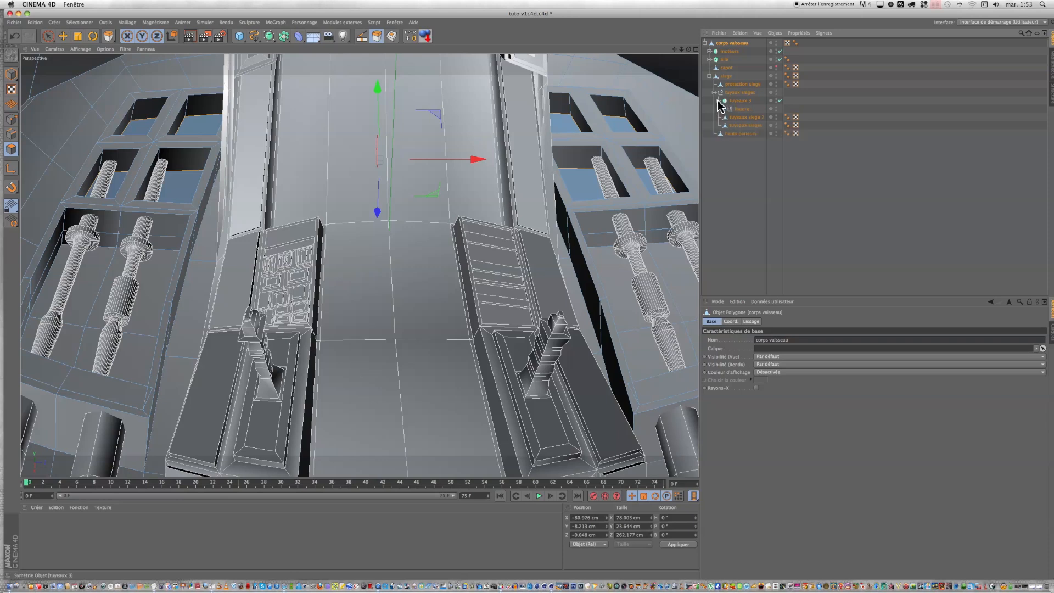
pyautogui.click(724, 109)
pyautogui.click(748, 116)
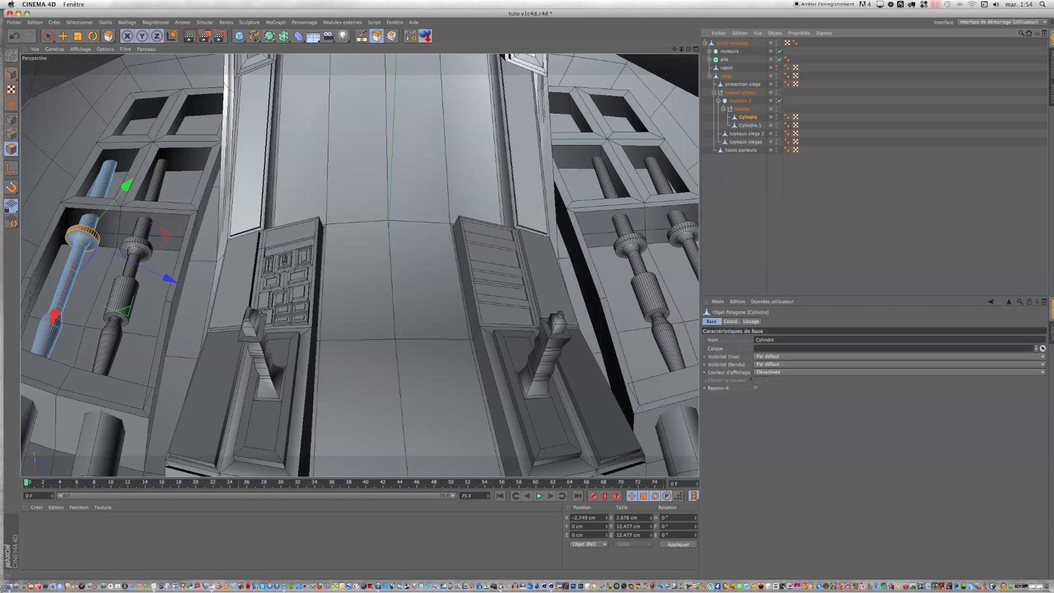
# Step: Cut a loop around Cylindre with the Knife where it emerges into the neighbouring square recess
pyautogui.moveTo(688, 49); pyautogui.dragTo(532, 301)
pyautogui.moveTo(675, 49); pyautogui.dragTo(636, 180)
pyautogui.moveTo(688, 50); pyautogui.dragTo(259, 80)
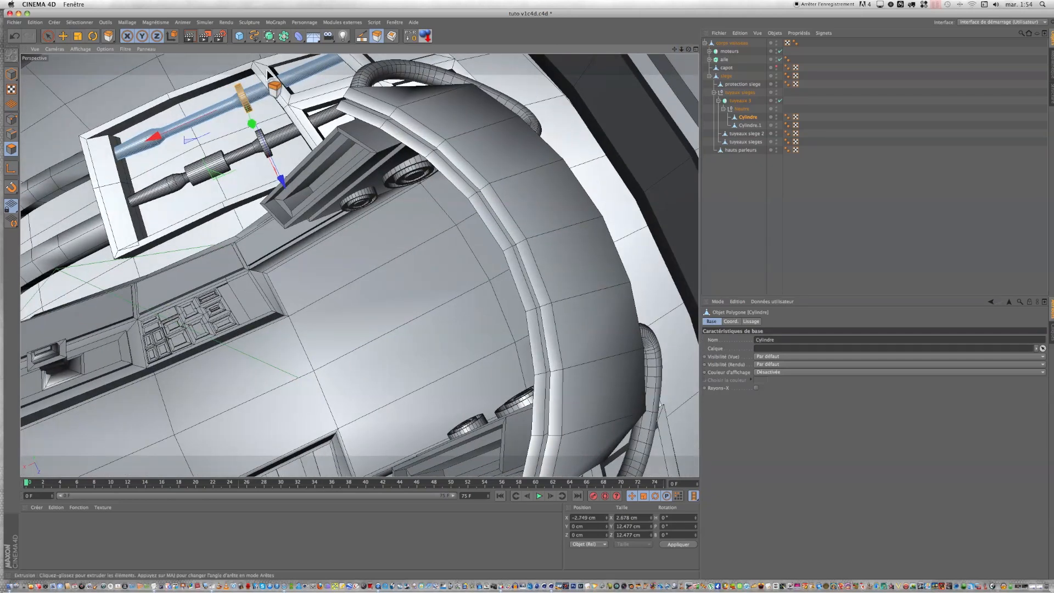
pyautogui.scroll(6, 269, 74)
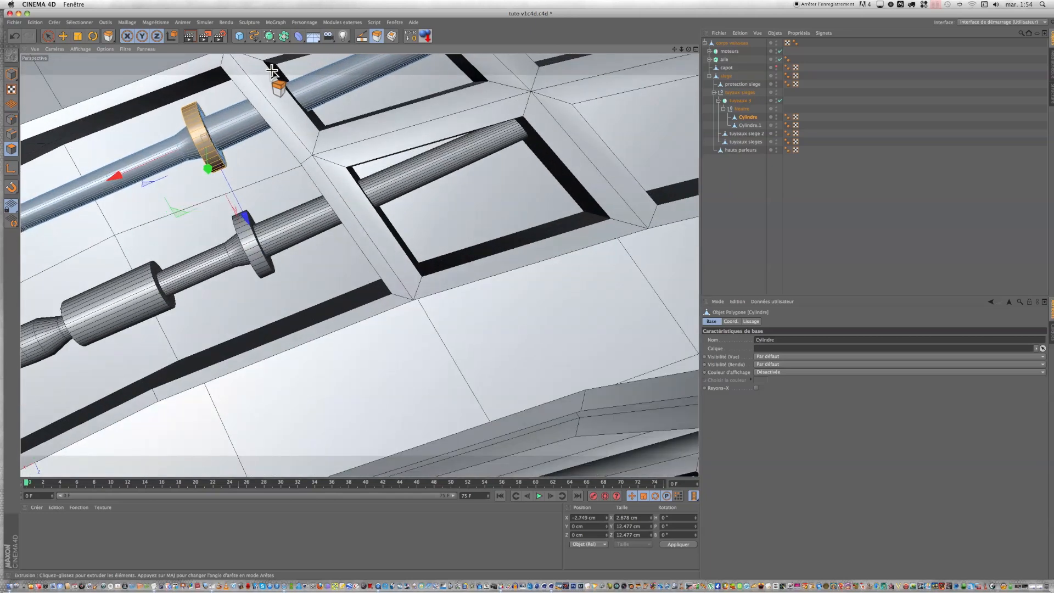
pyautogui.click(362, 36)
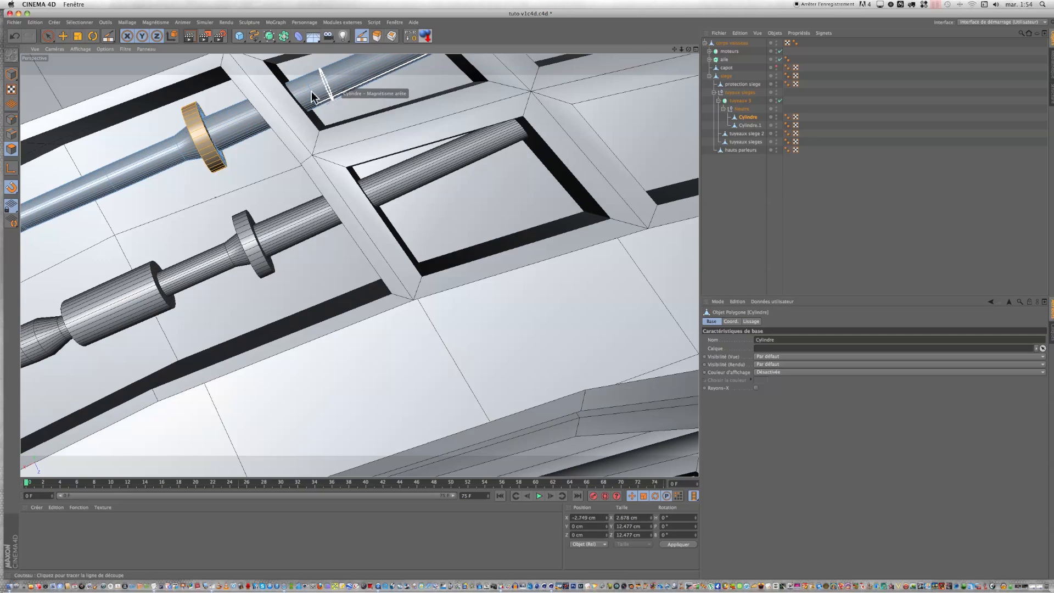
# Step: Select the new edge loop on Cylindre and move it back along the rod toward the crossbar, to X about -19.85 cm
pyautogui.click(12, 134)
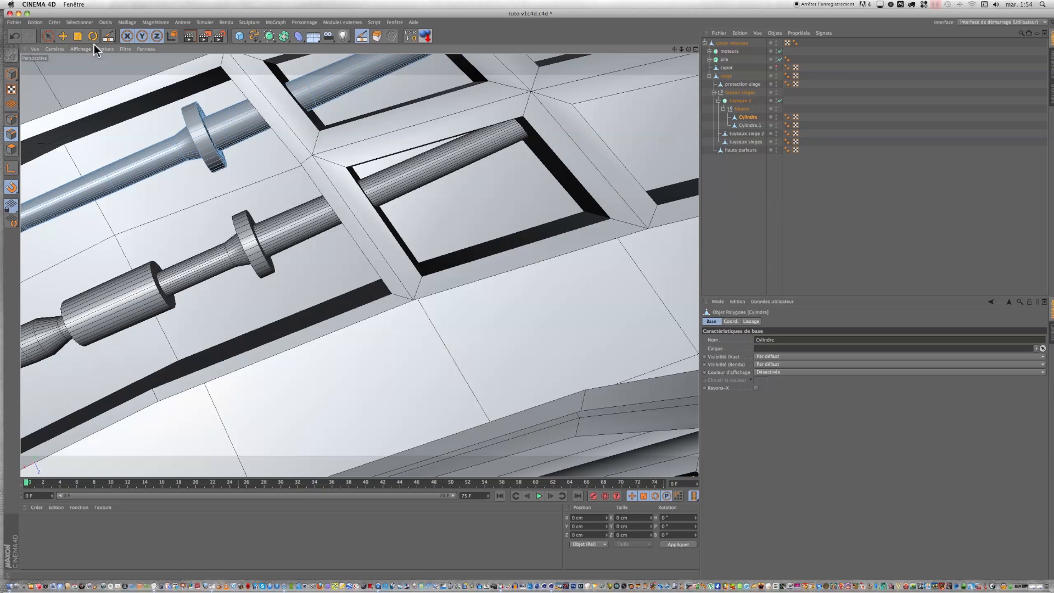
pyautogui.click(63, 35)
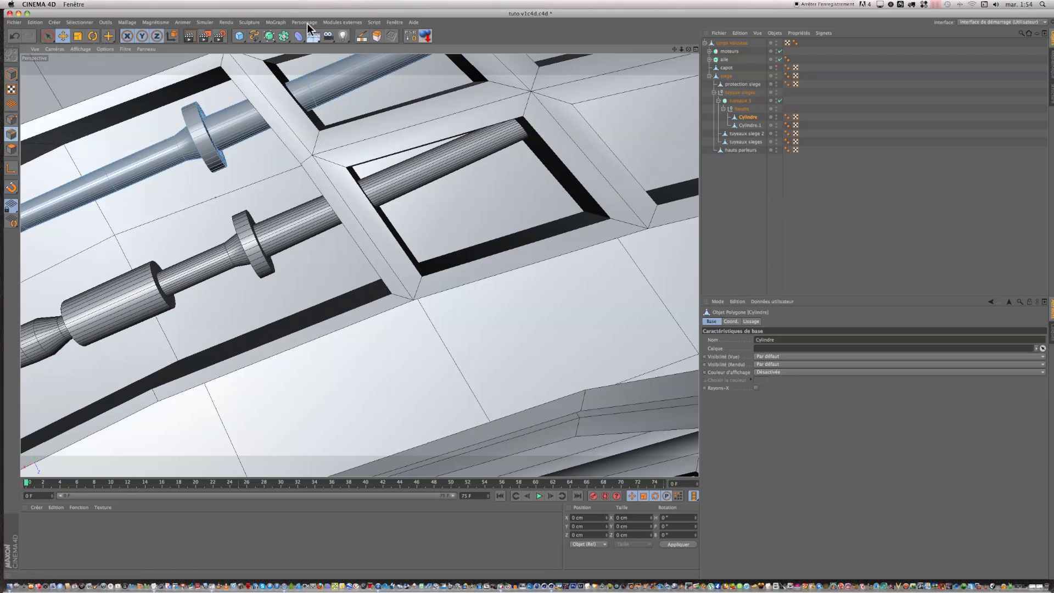
pyautogui.doubleClick(310, 88)
pyautogui.press('r')
pyautogui.moveTo(316, 149); pyautogui.dragTo(325, 146)
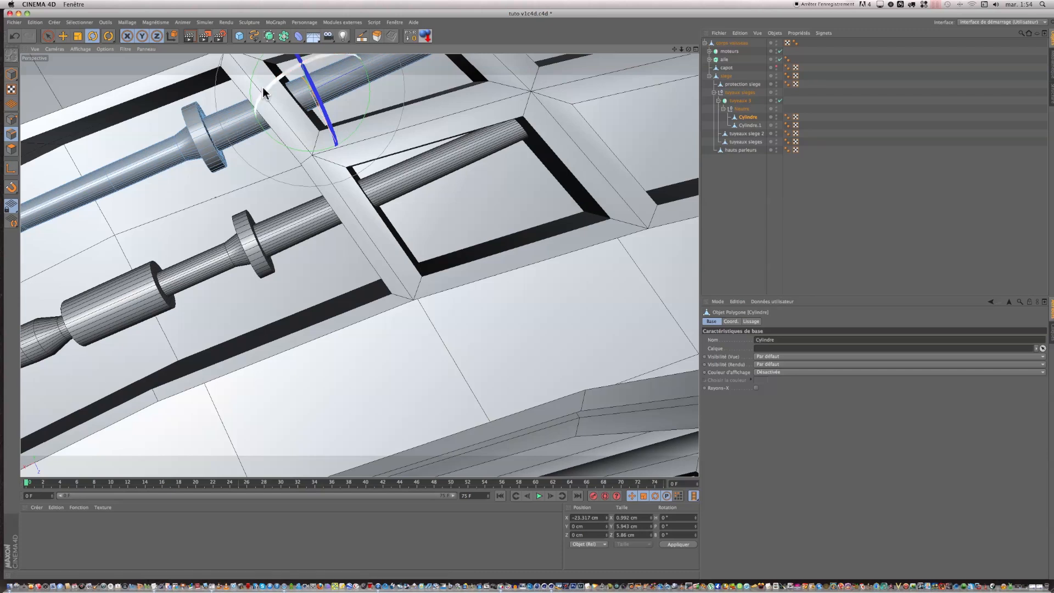
pyautogui.press('space')
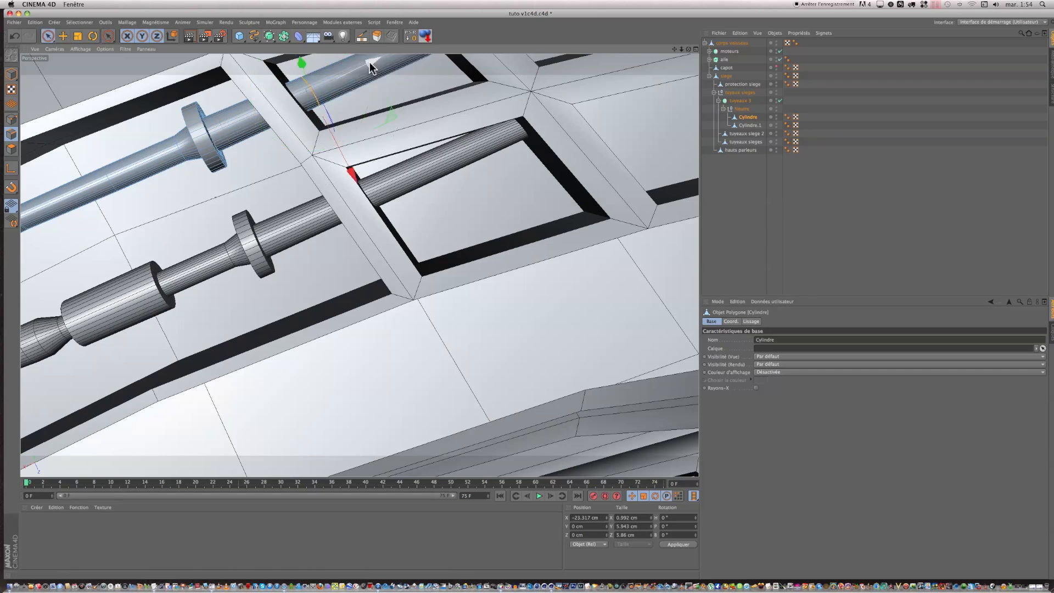
pyautogui.moveTo(367, 61); pyautogui.dragTo(347, 64)
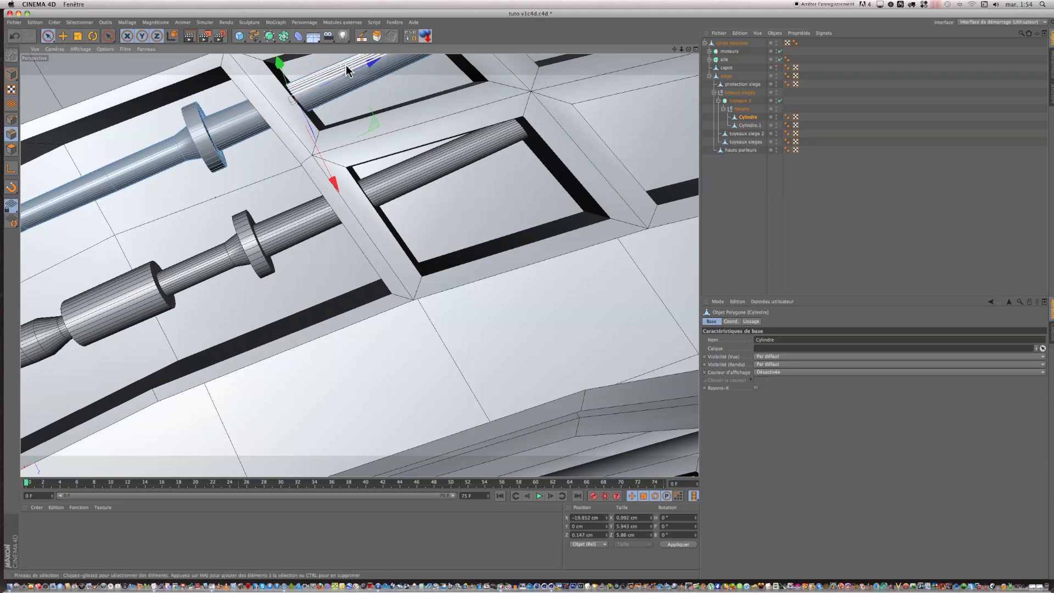
# Step: Loop-select the Cylindre polygons beyond the cut, where the rod crosses the square recess, and delete them
pyautogui.click(80, 22)
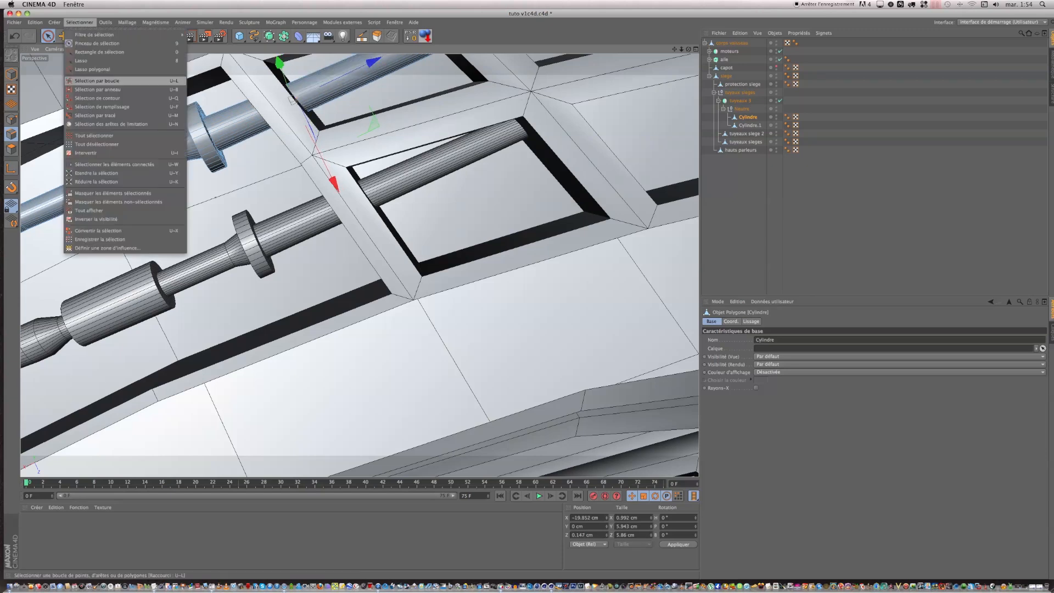
pyautogui.click(97, 80)
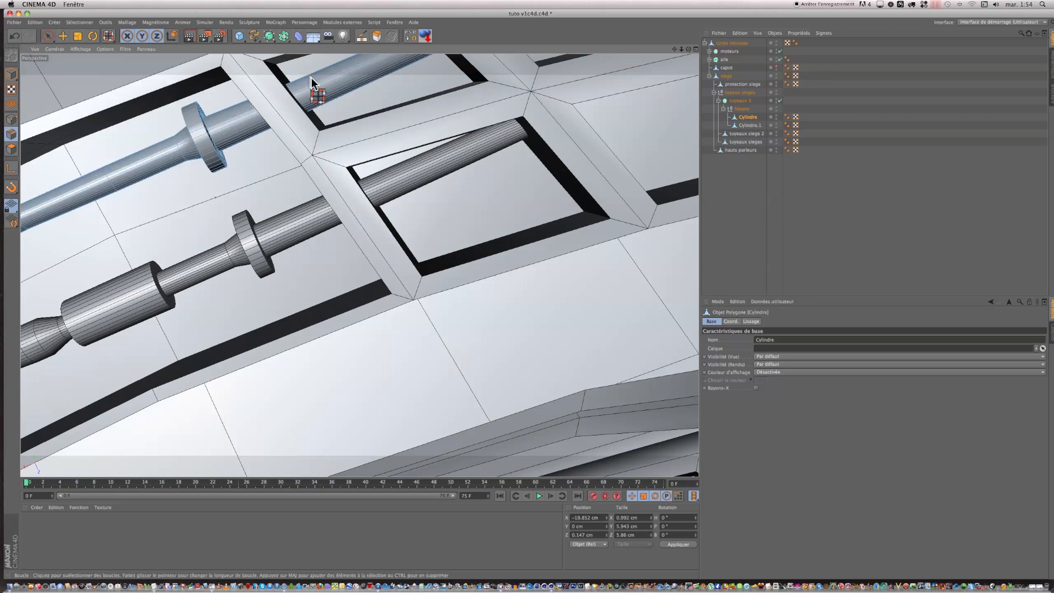
pyautogui.click(28, 151)
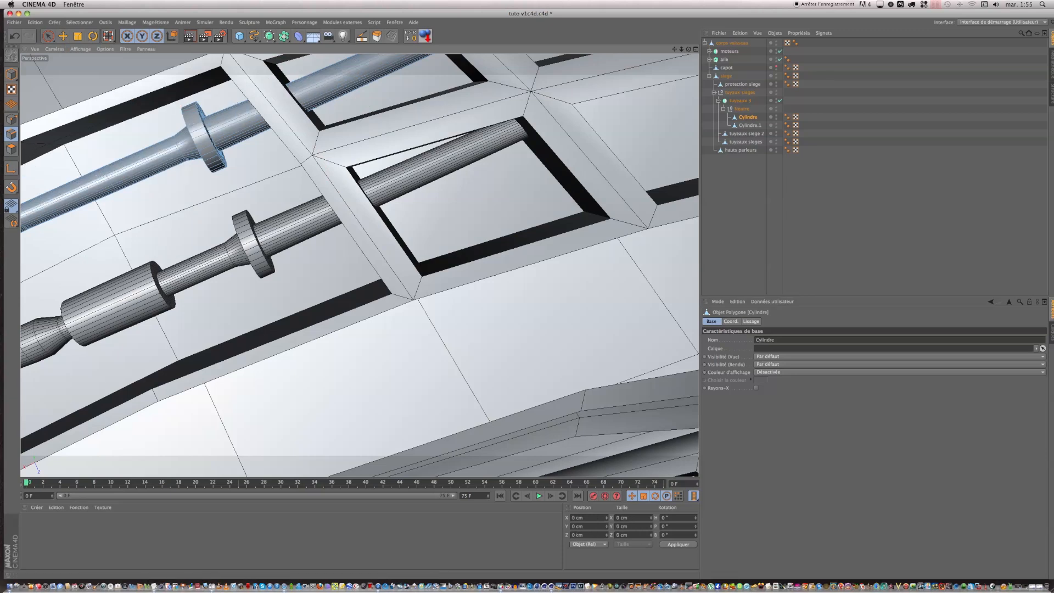
pyautogui.click(12, 149)
pyautogui.click(207, 137)
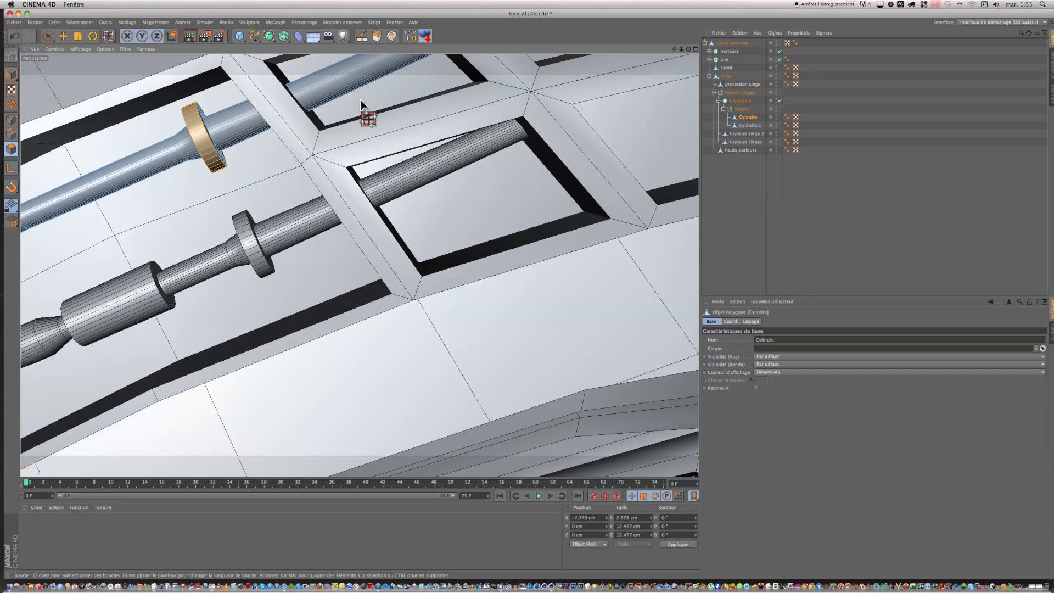
pyautogui.click(331, 84)
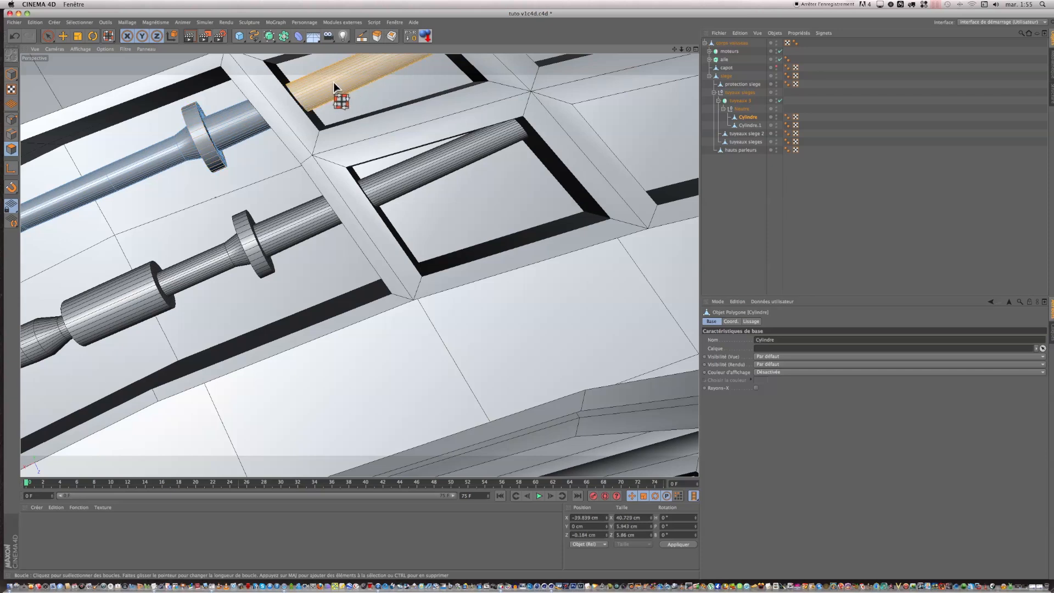
pyautogui.press('Delete')
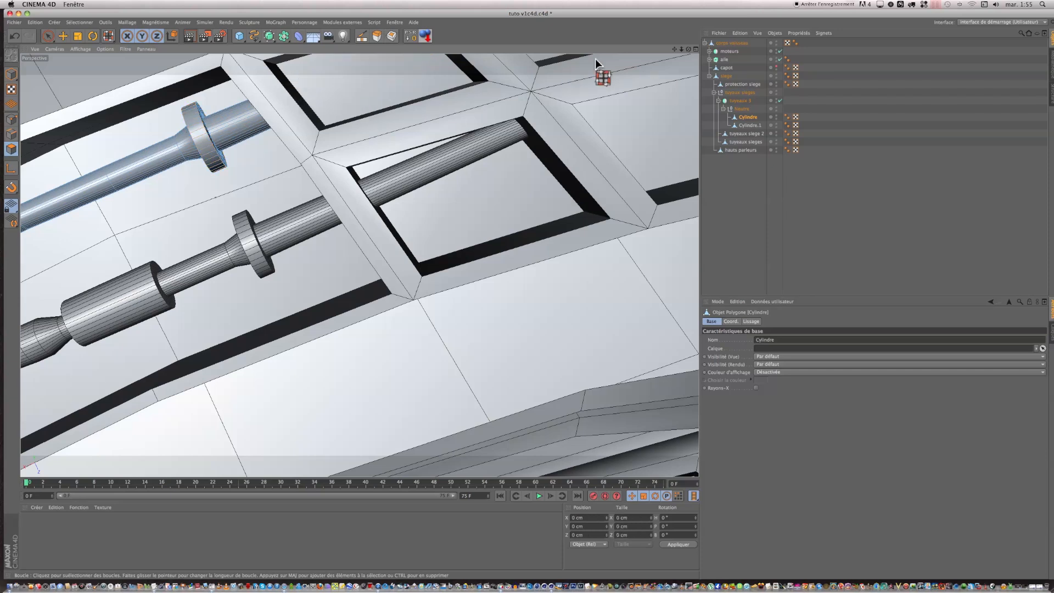
# Step: Select the end points of Cylindre, including those left by the deleted section, and run Optimize on them
pyautogui.moveTo(673, 50); pyautogui.dragTo(527, 295)
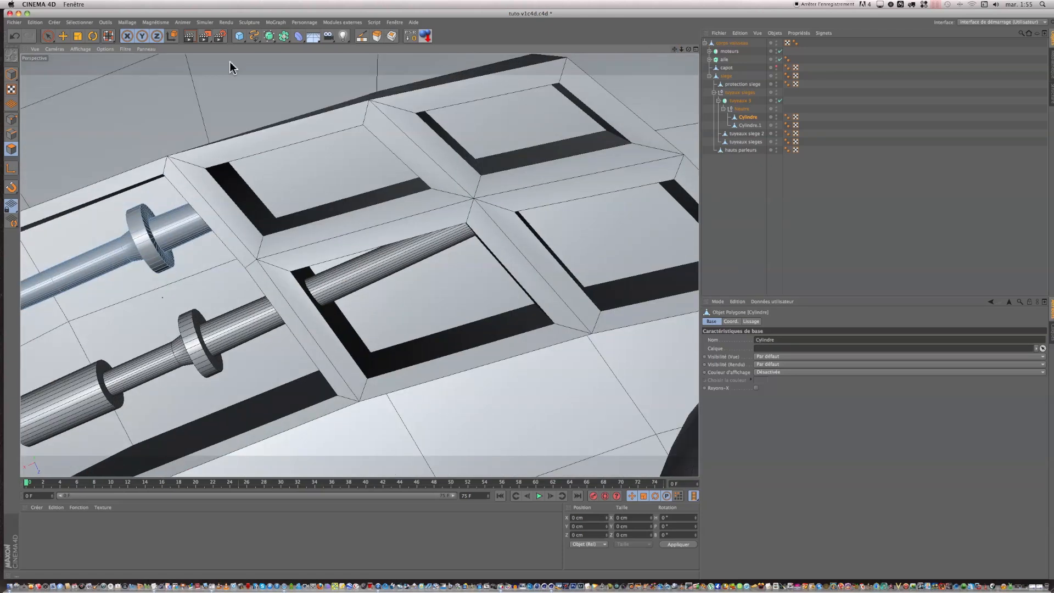
pyautogui.click(12, 119)
pyautogui.press('0')
pyautogui.rightClick(296, 164)
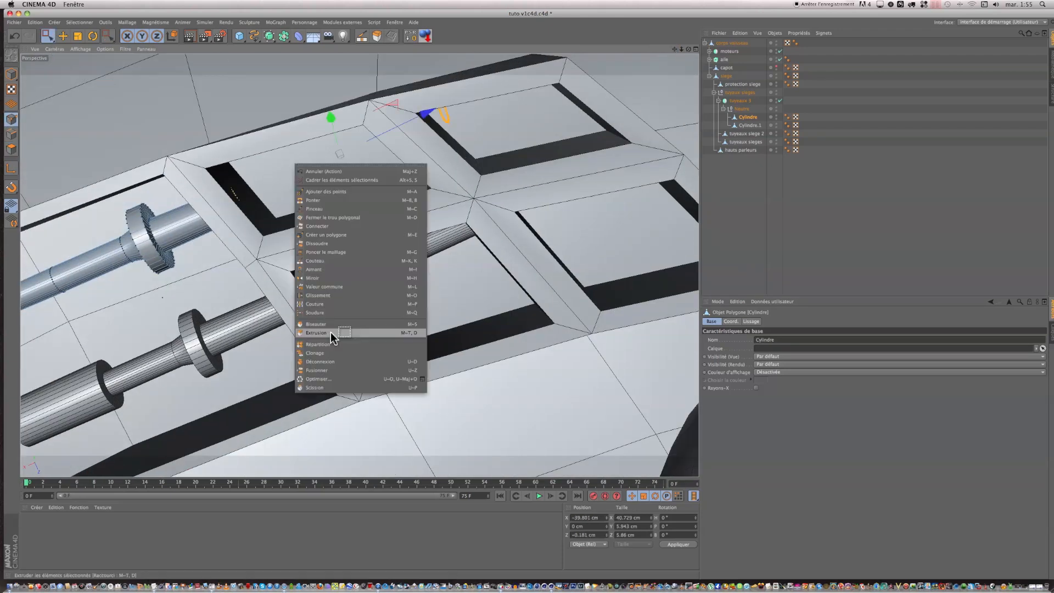
pyautogui.click(336, 379)
# Step: Select only the points of Cylindre's cut end and move them slightly along the rod to X about -19.4 cm
pyautogui.click(205, 172)
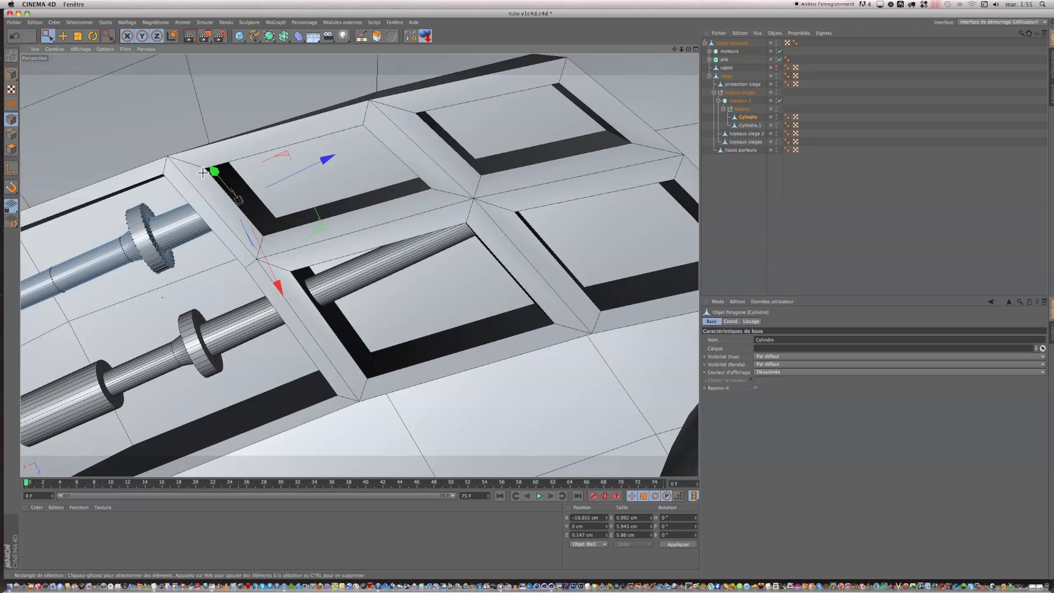
pyautogui.moveTo(165, 146); pyautogui.dragTo(350, 274)
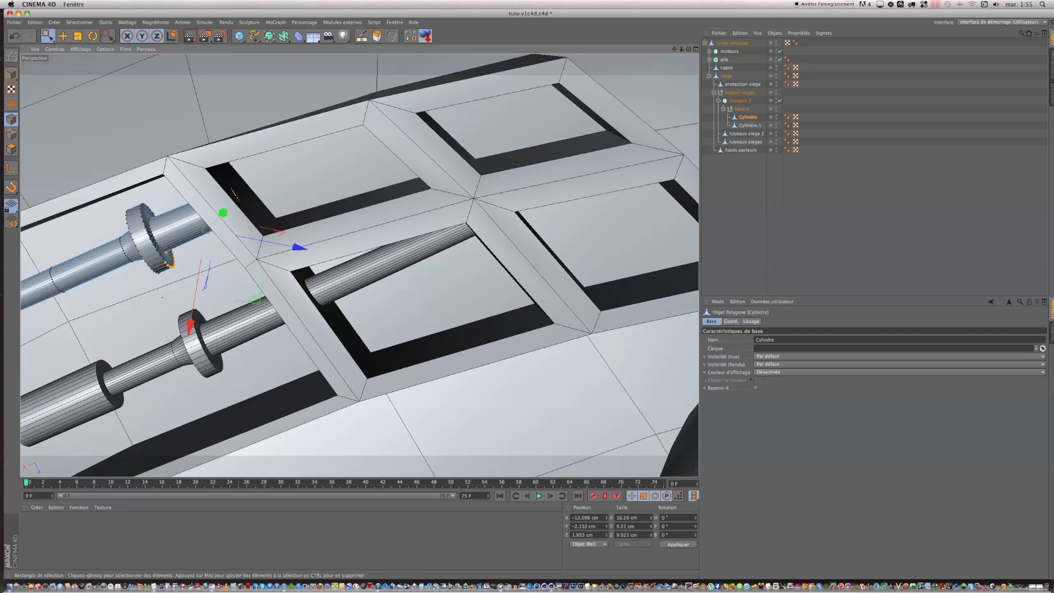
pyautogui.keyDown('alt'); pyautogui.moveTo(417, 263); pyautogui.dragTo(527, 295); pyautogui.keyUp('alt')
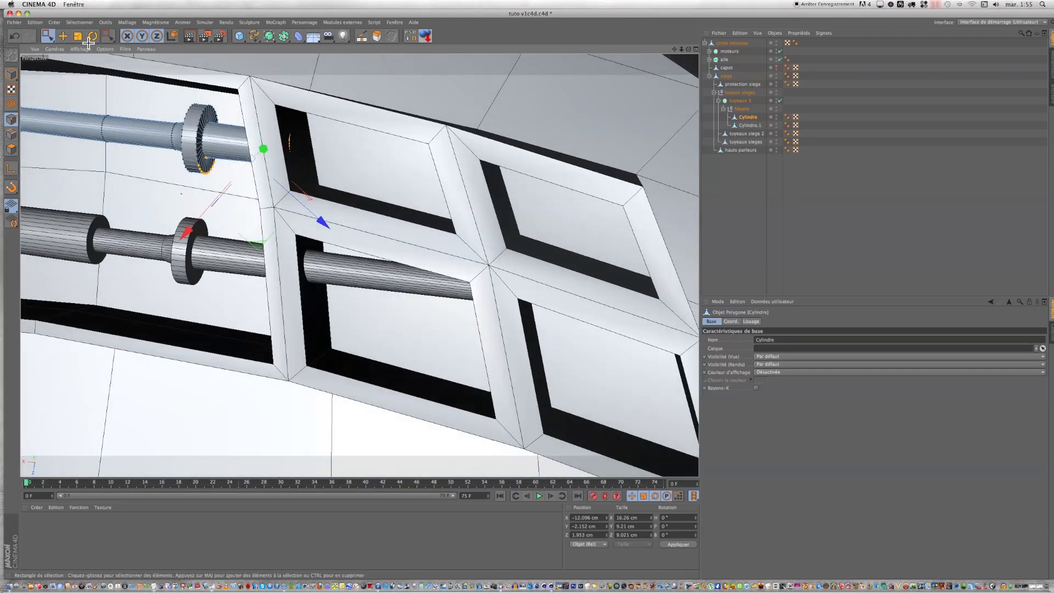
pyautogui.moveTo(285, 97); pyautogui.dragTo(325, 178)
pyautogui.moveTo(384, 155); pyautogui.dragTo(382, 155)
pyautogui.scroll(-6, 376, 179)
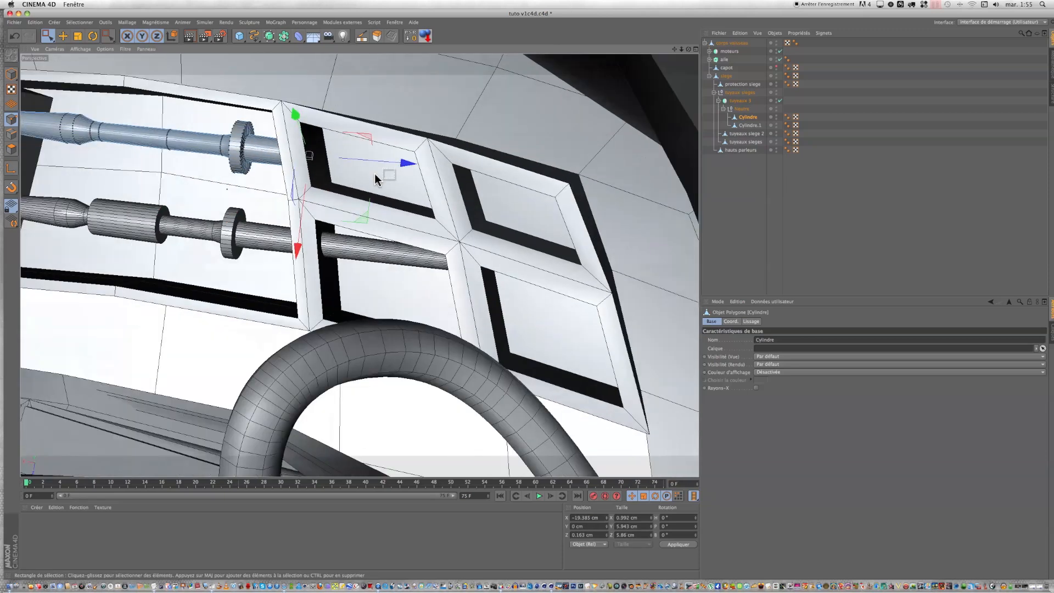
pyautogui.scroll(4, 316, 272)
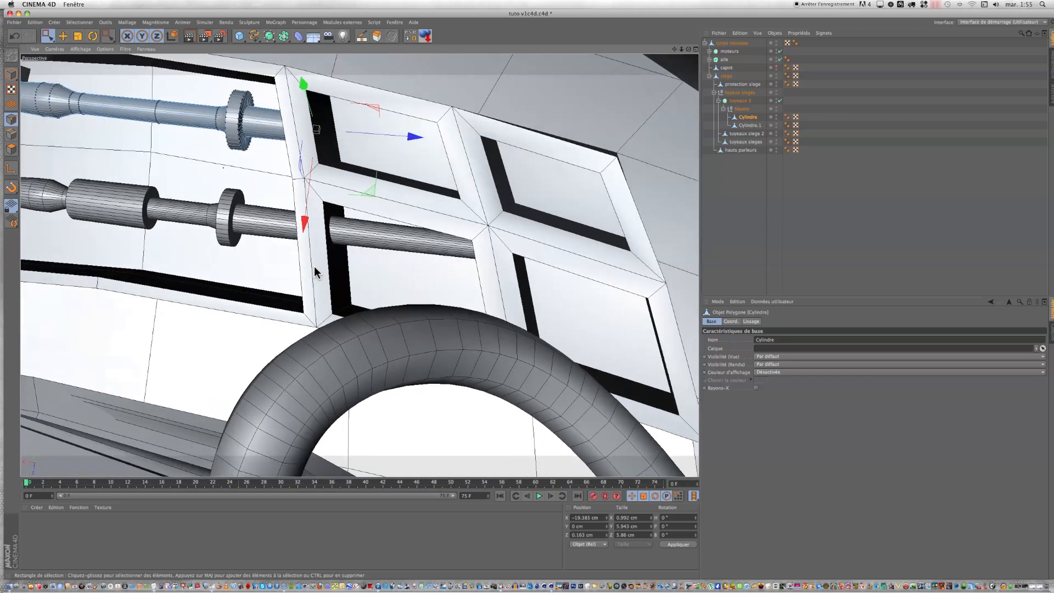
# Step: Select Cylindre.1 and cut a loop around it with the Knife just beyond the crossbar
pyautogui.click(741, 126)
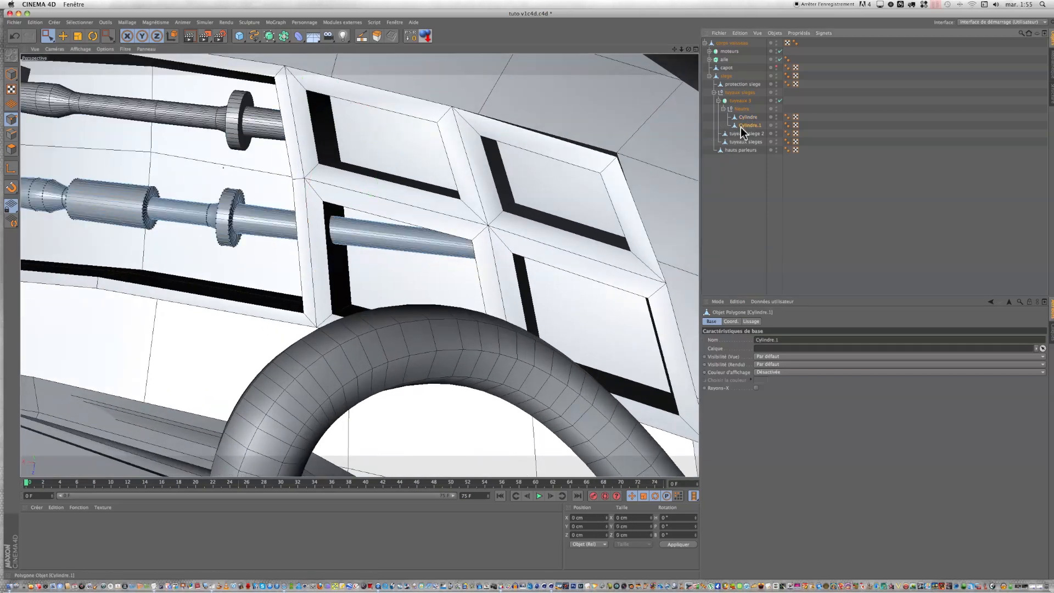
pyautogui.click(362, 36)
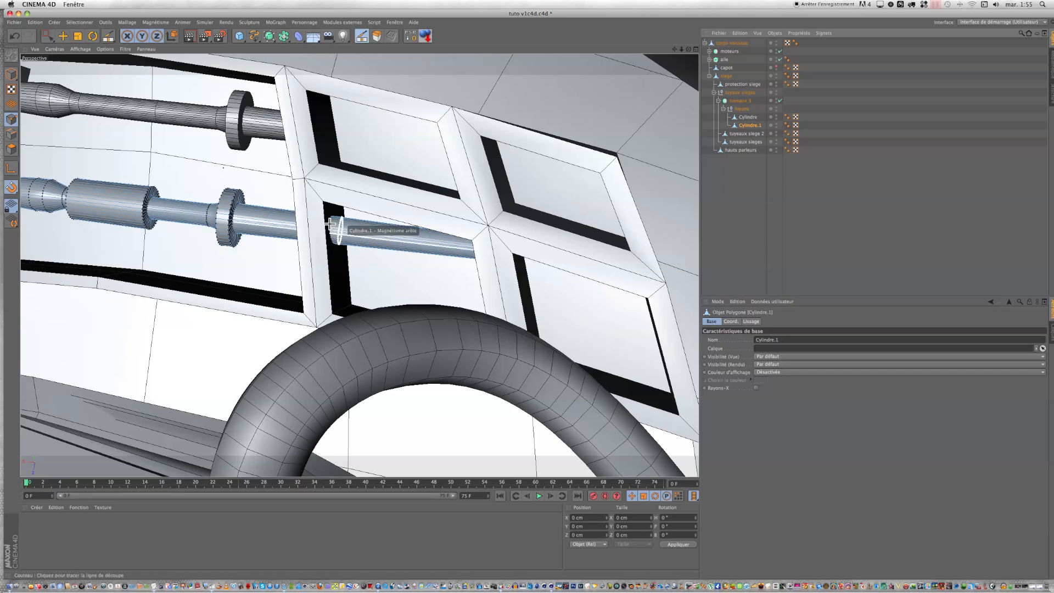
pyautogui.click(368, 235)
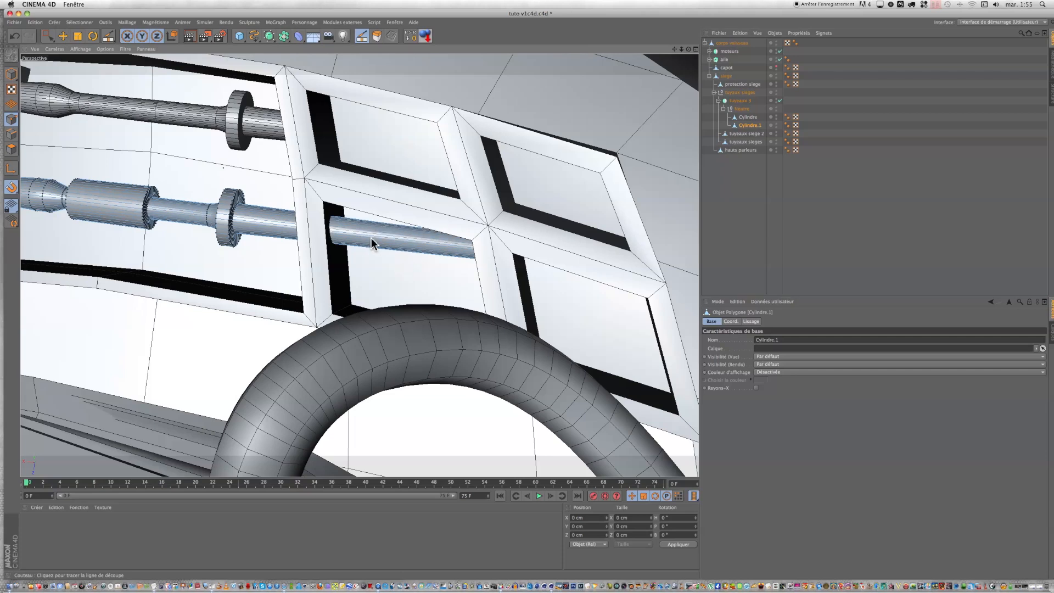
# Step: Loop-select the Cylindre.1 polygons projecting into the square recess beyond the cut and delete them
pyautogui.click(83, 23)
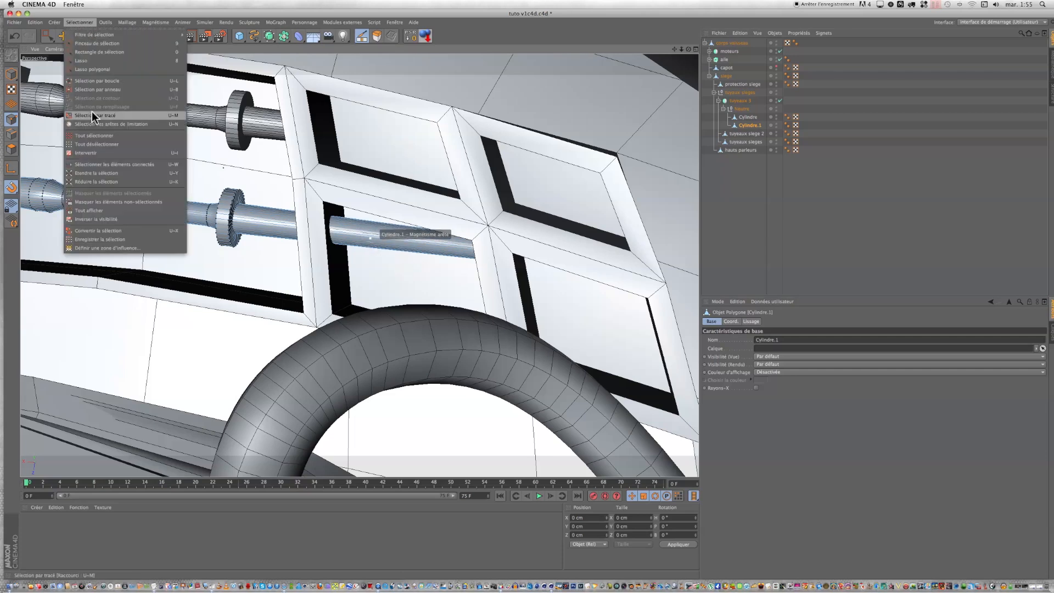
pyautogui.click(24, 151)
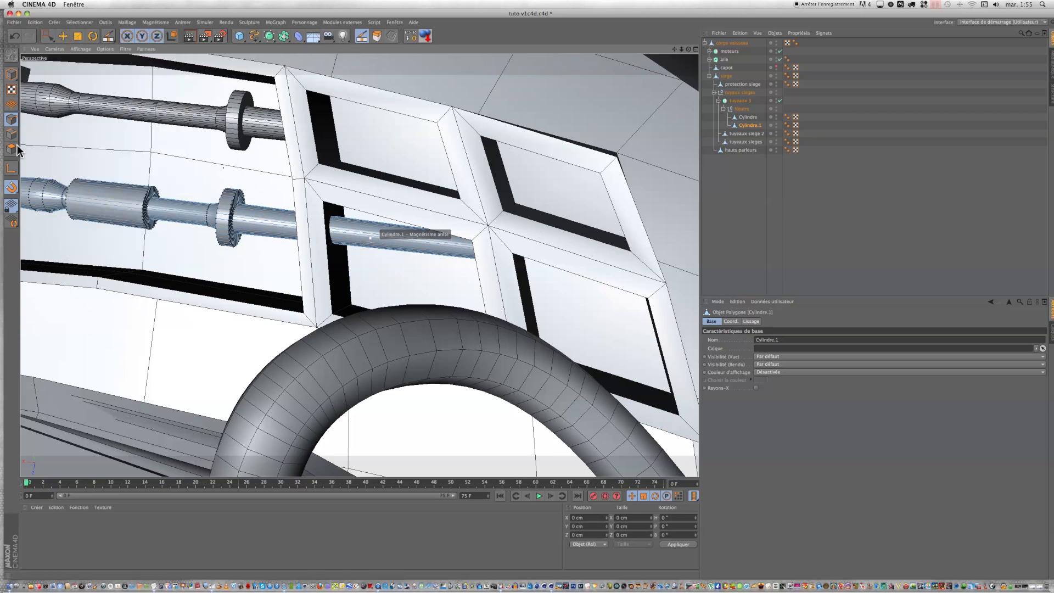
pyautogui.click(11, 149)
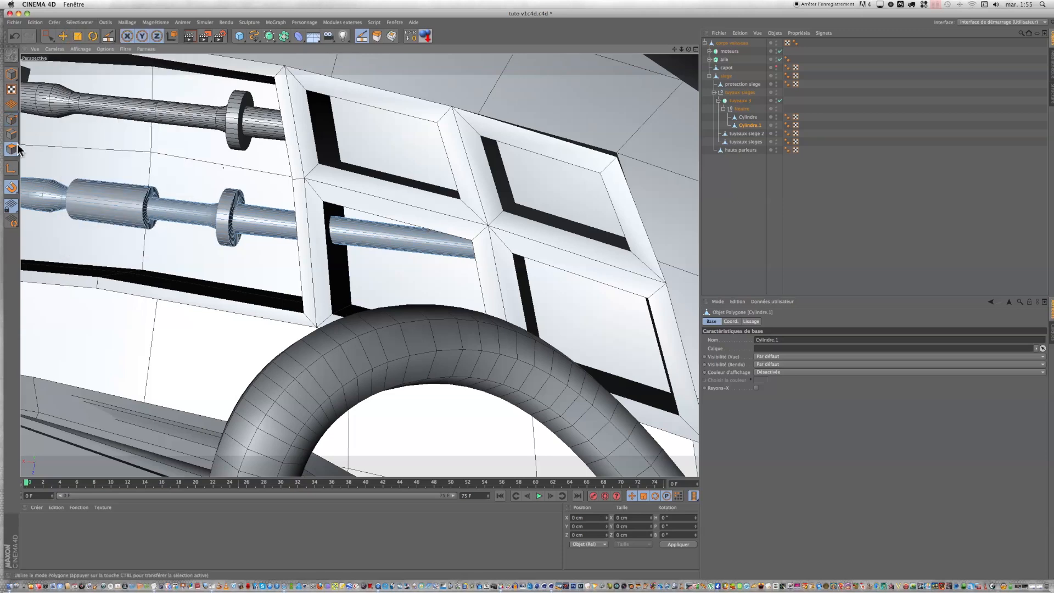
pyautogui.click(80, 23)
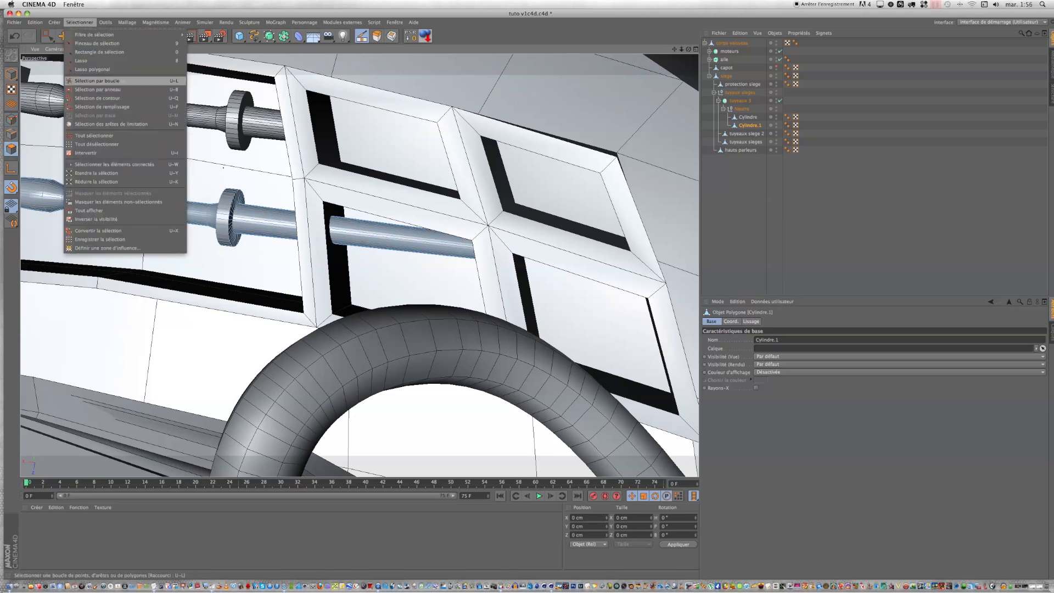
pyautogui.click(97, 81)
pyautogui.click(383, 236)
pyautogui.press('Delete')
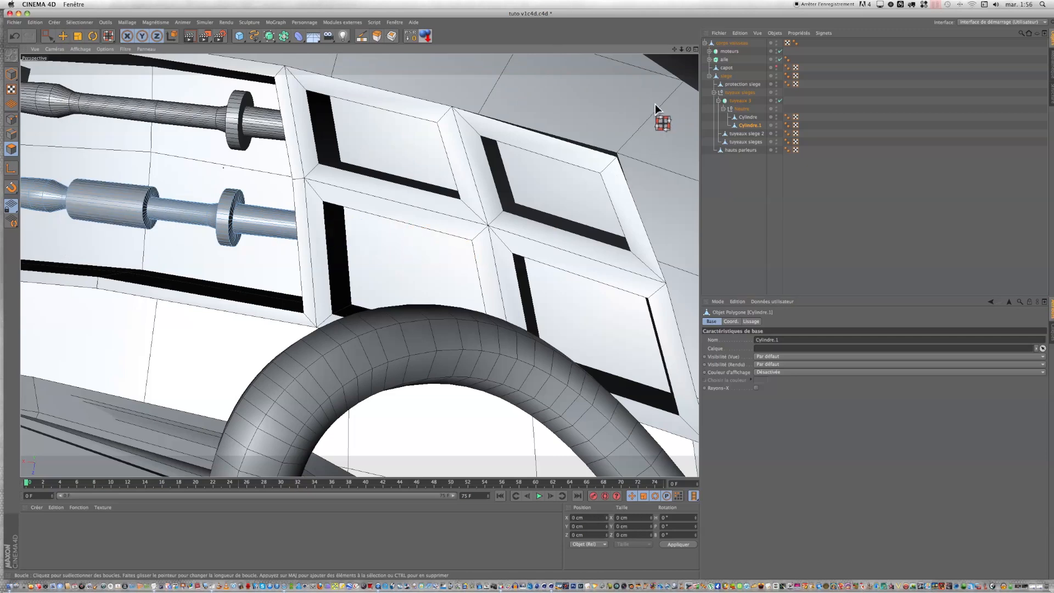
# Step: Examine the shortened rods and the empty square recesses from several wider views of the cockpit
pyautogui.moveTo(689, 49); pyautogui.dragTo(813, 53)
pyautogui.scroll(-10, 589, 148)
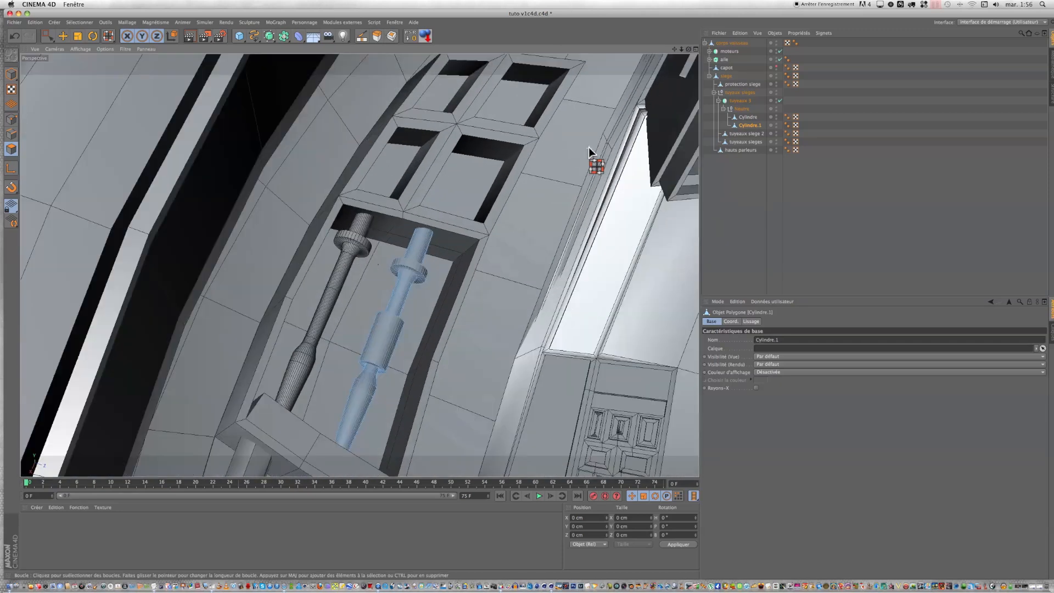
pyautogui.moveTo(675, 50); pyautogui.dragTo(494, 340)
pyautogui.moveTo(689, 49); pyautogui.dragTo(673, 99)
pyautogui.press('u')
pyautogui.press('l')
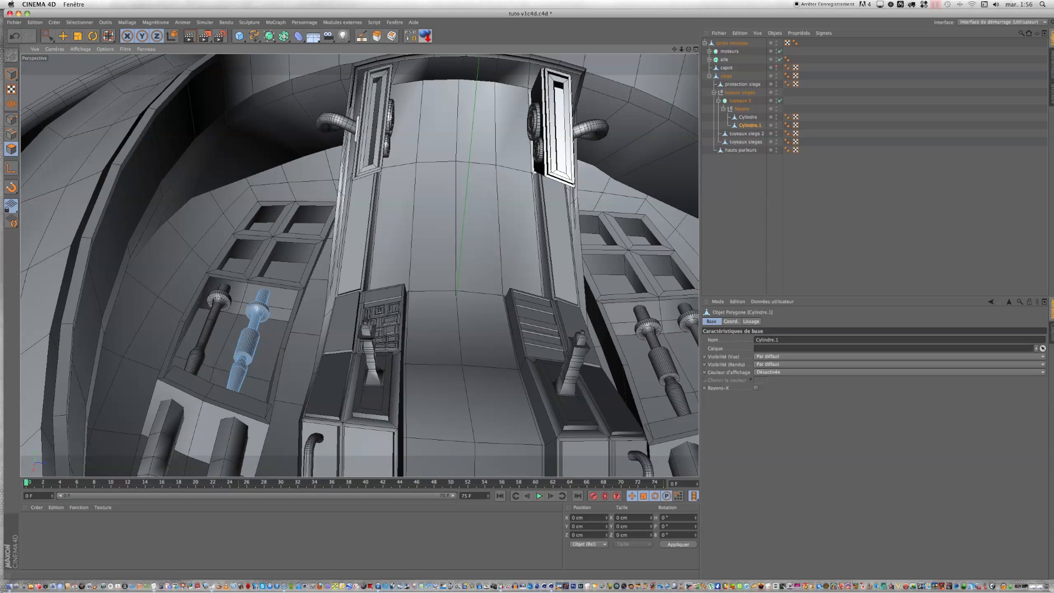
pyautogui.keyDown('alt'); pyautogui.moveTo(508, 225); pyautogui.dragTo(471, 158); pyautogui.keyUp('alt')
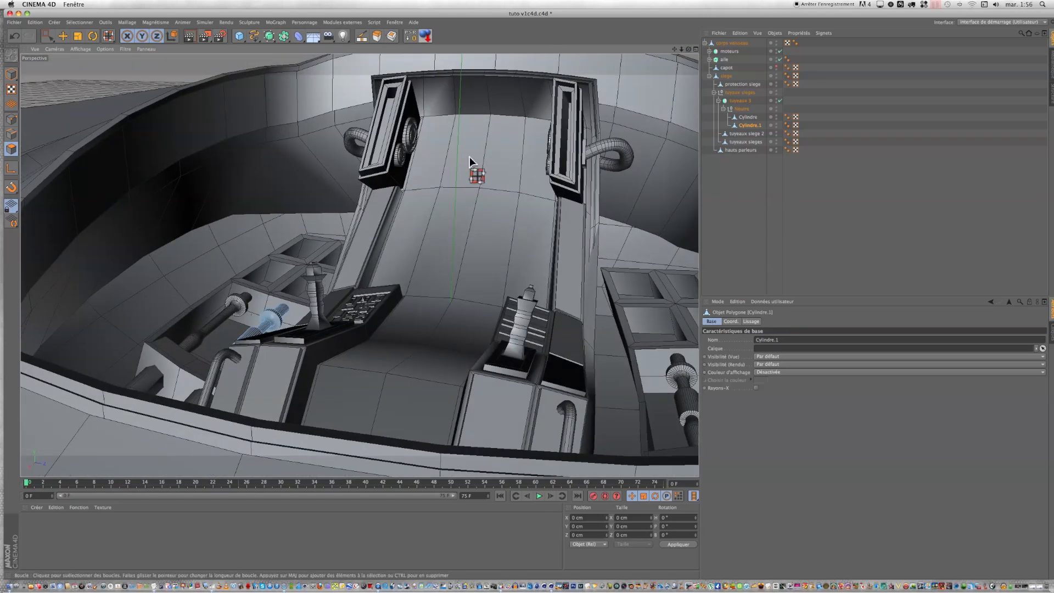
# Step: Examine the cockpit interior with its mirrored rods from above, widening out to the whole spaceship with both engines
pyautogui.scroll(-2, 453, 165)
pyautogui.scroll(-2, 456, 169)
pyautogui.scroll(-2, 505, 209)
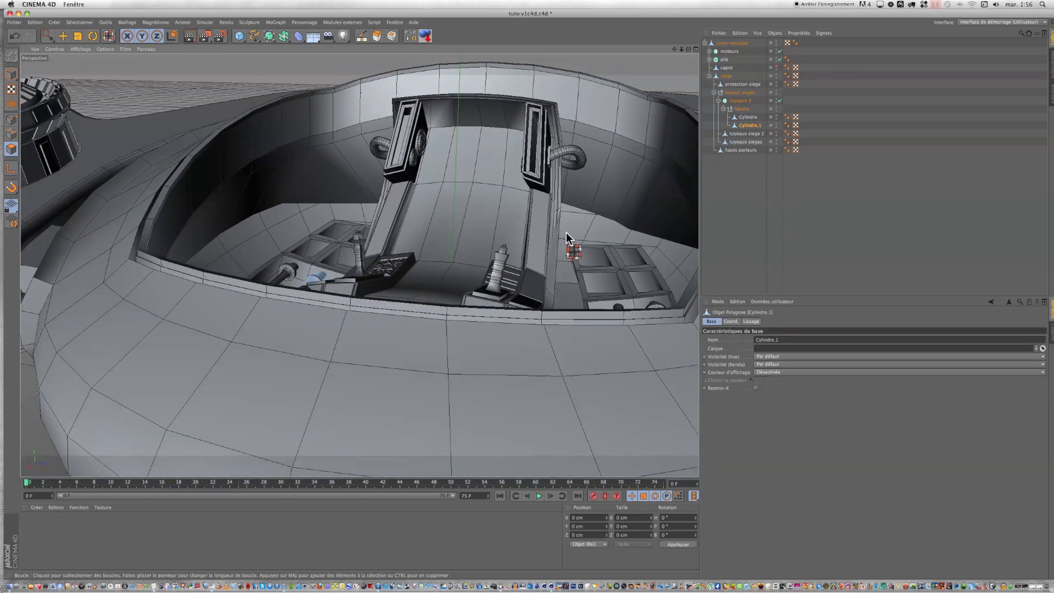
pyautogui.moveTo(674, 50); pyautogui.dragTo(599, 108)
pyautogui.moveTo(526, 293); pyautogui.dragTo(525, 344)
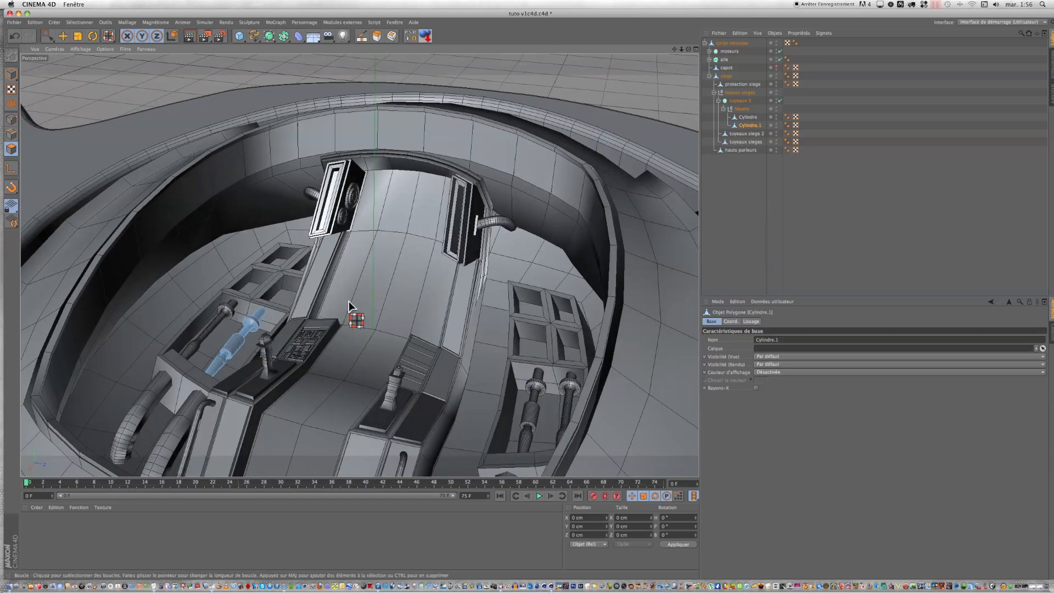
pyautogui.scroll(-6, 349, 306)
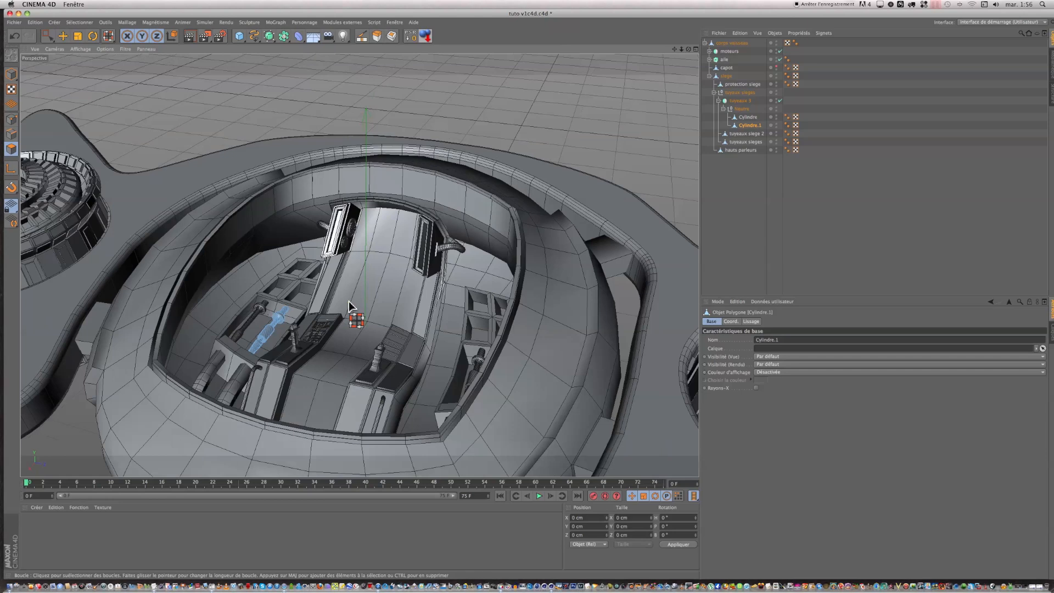
pyautogui.scroll(-2, 349, 307)
pyautogui.scroll(-4, 349, 306)
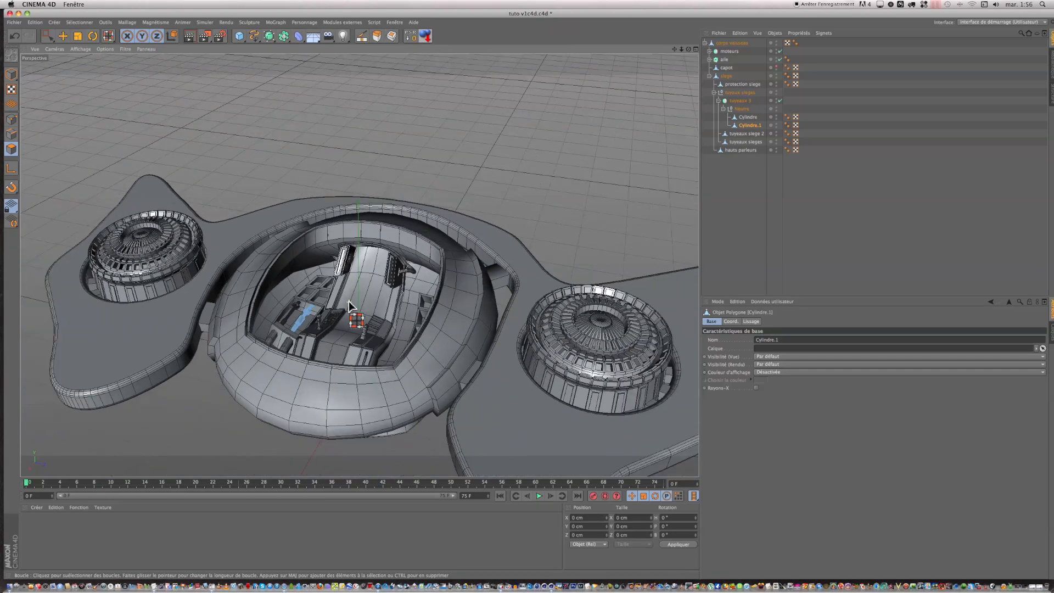
pyautogui.moveTo(688, 49); pyautogui.dragTo(526, 293)
# Step: Collapse the symmetry group holding the rods in the object hierarchy and make the capot object visible again
pyautogui.click(718, 101)
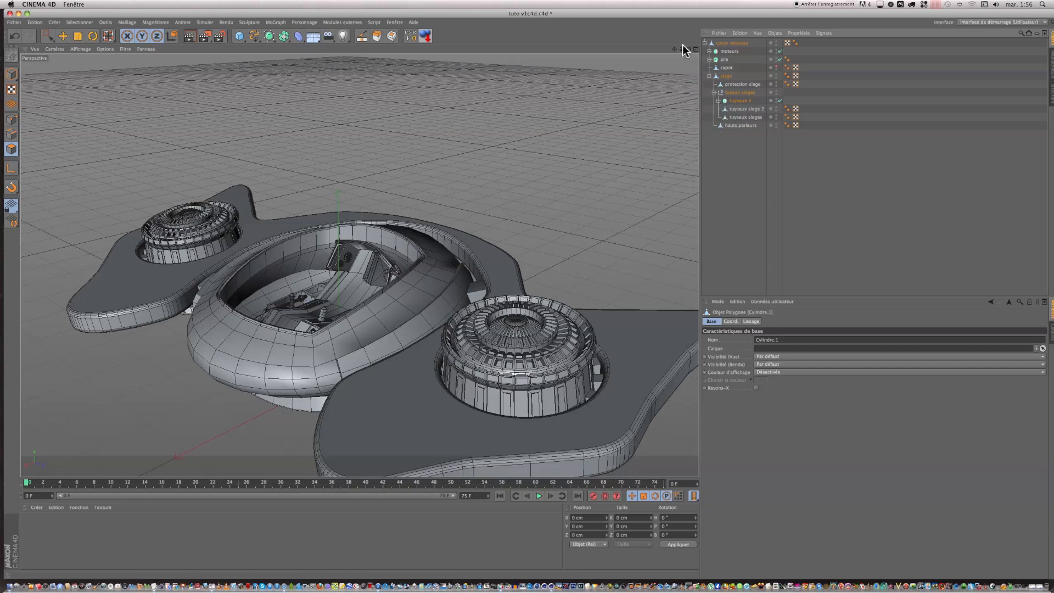
pyautogui.moveTo(675, 49); pyautogui.dragTo(521, 283)
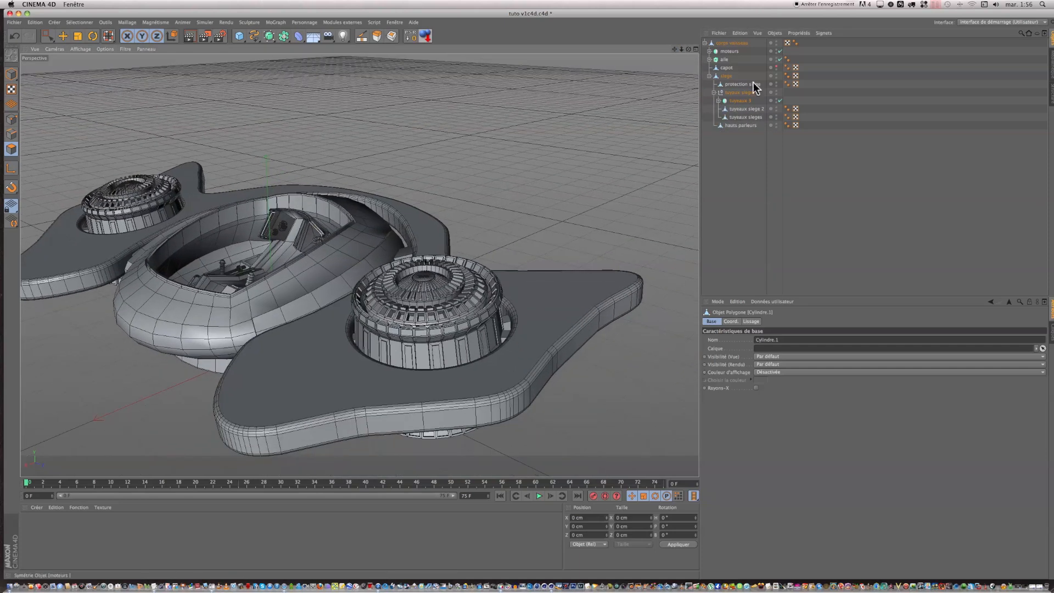
pyautogui.click(776, 66)
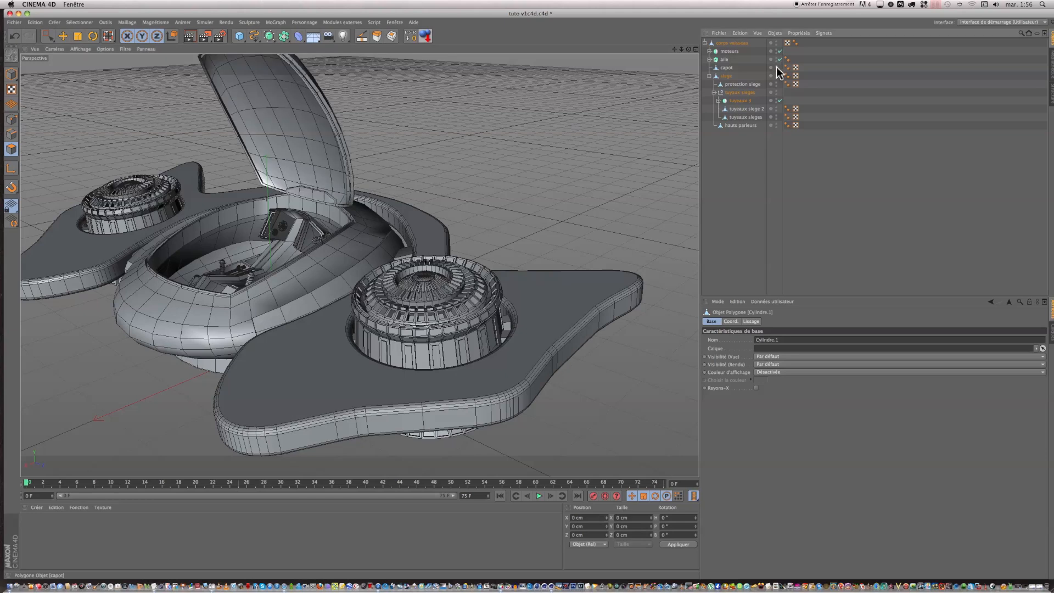
pyautogui.moveTo(690, 49)
pyautogui.mouseDown()
pyautogui.moveTo(740, 67)
pyautogui.moveTo(672, 52)
pyautogui.mouseUp()
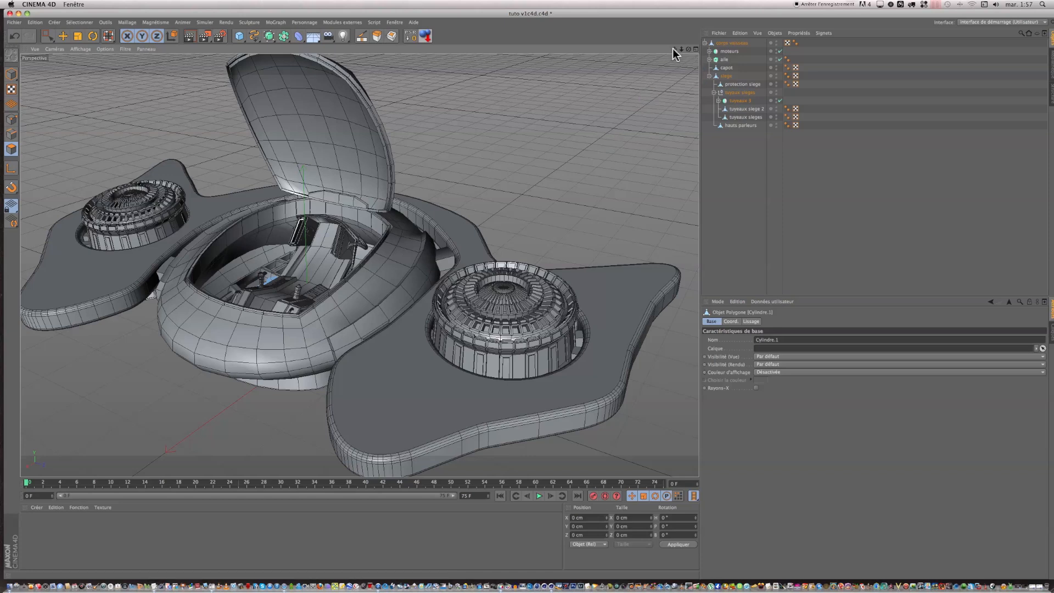
# Step: Switch from polygon editing to model mode and activate the Live Selection tool
pyautogui.click(12, 73)
pyautogui.click(47, 41)
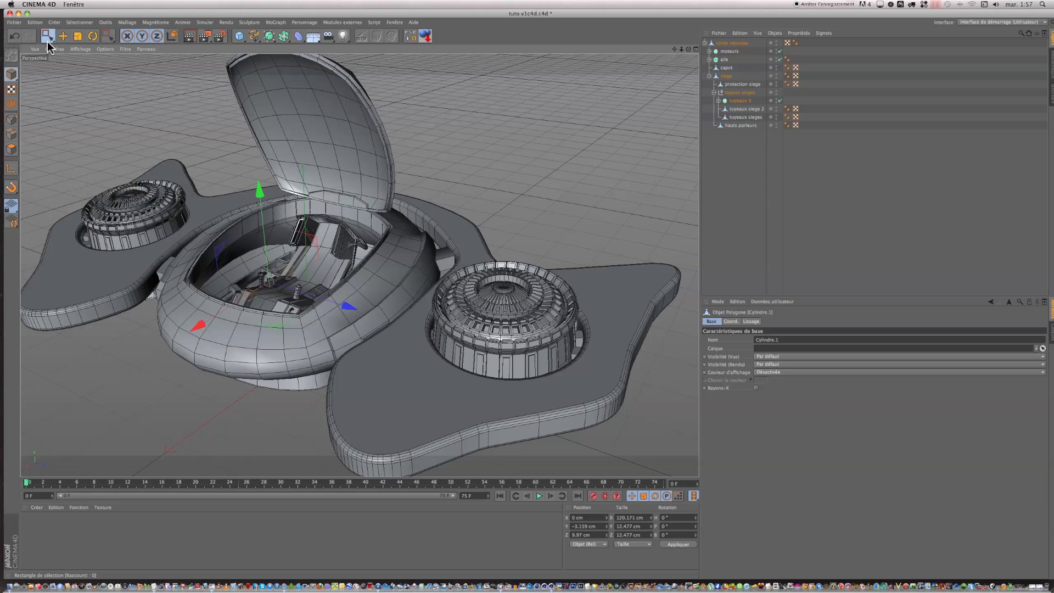
pyautogui.click(48, 42)
pyautogui.click(82, 47)
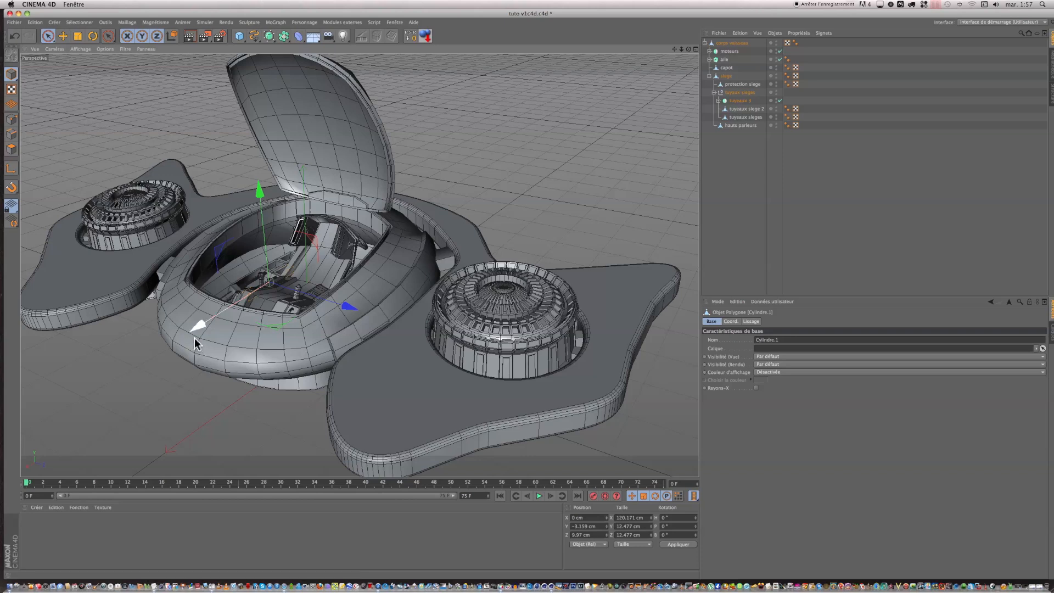
# Step: Review the whole spaceship with its open canopy, cockpit and engines from several angles
pyautogui.scroll(-5, 193, 341)
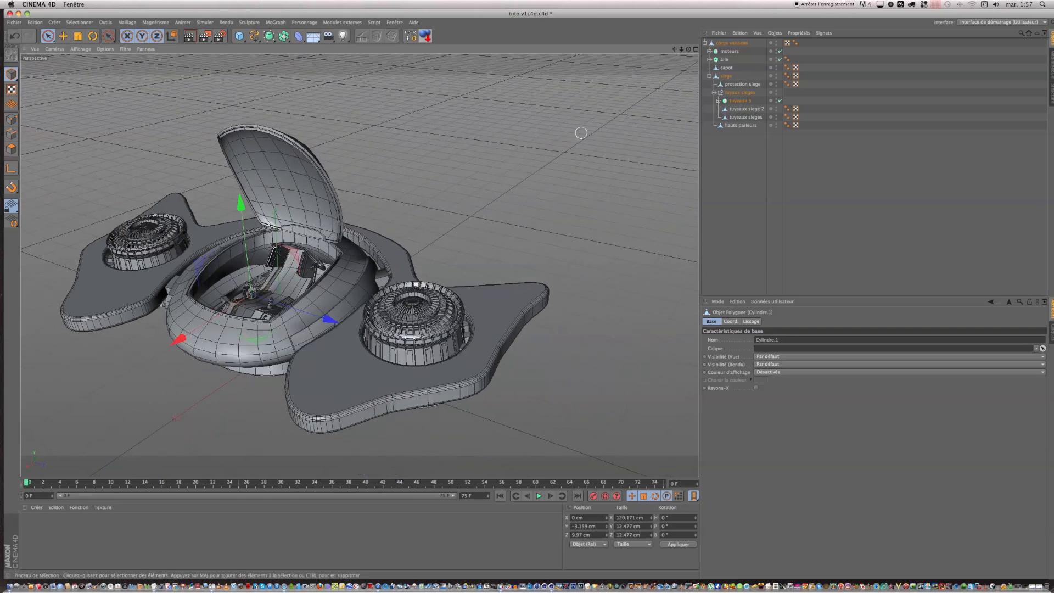
pyautogui.moveTo(675, 48); pyautogui.dragTo(526, 292)
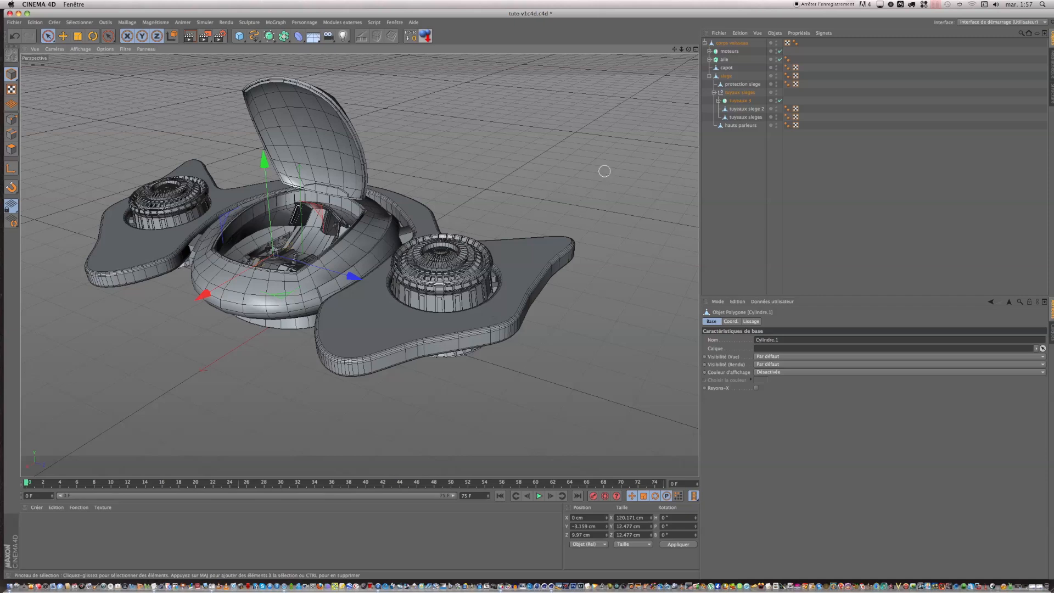
pyautogui.moveTo(674, 50); pyautogui.dragTo(852, 8)
pyautogui.moveTo(528, 288)
pyautogui.mouseDown()
pyautogui.moveTo(522, 310)
pyautogui.moveTo(526, 294)
pyautogui.mouseUp()
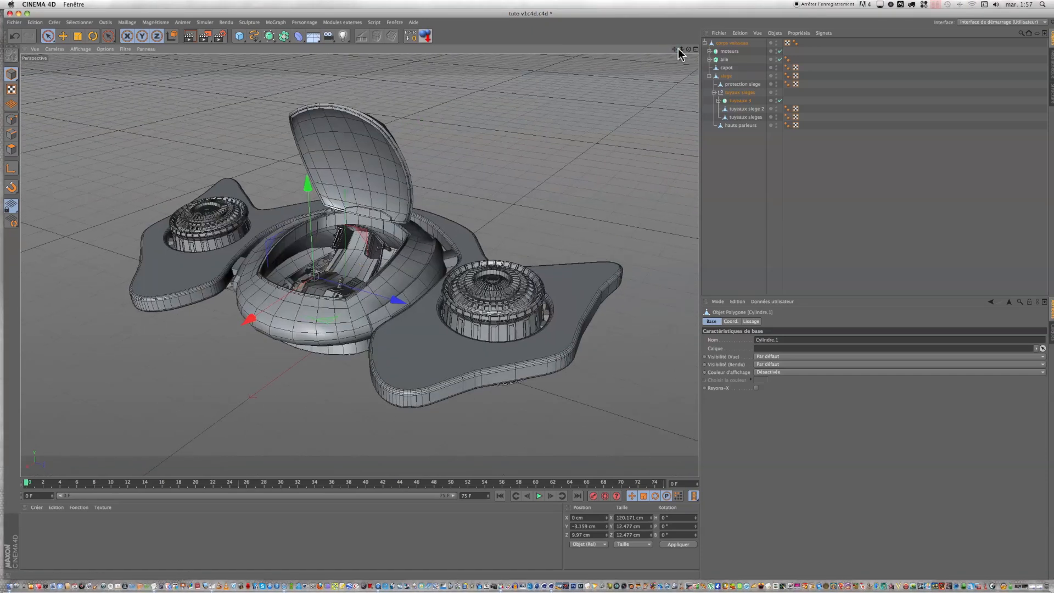